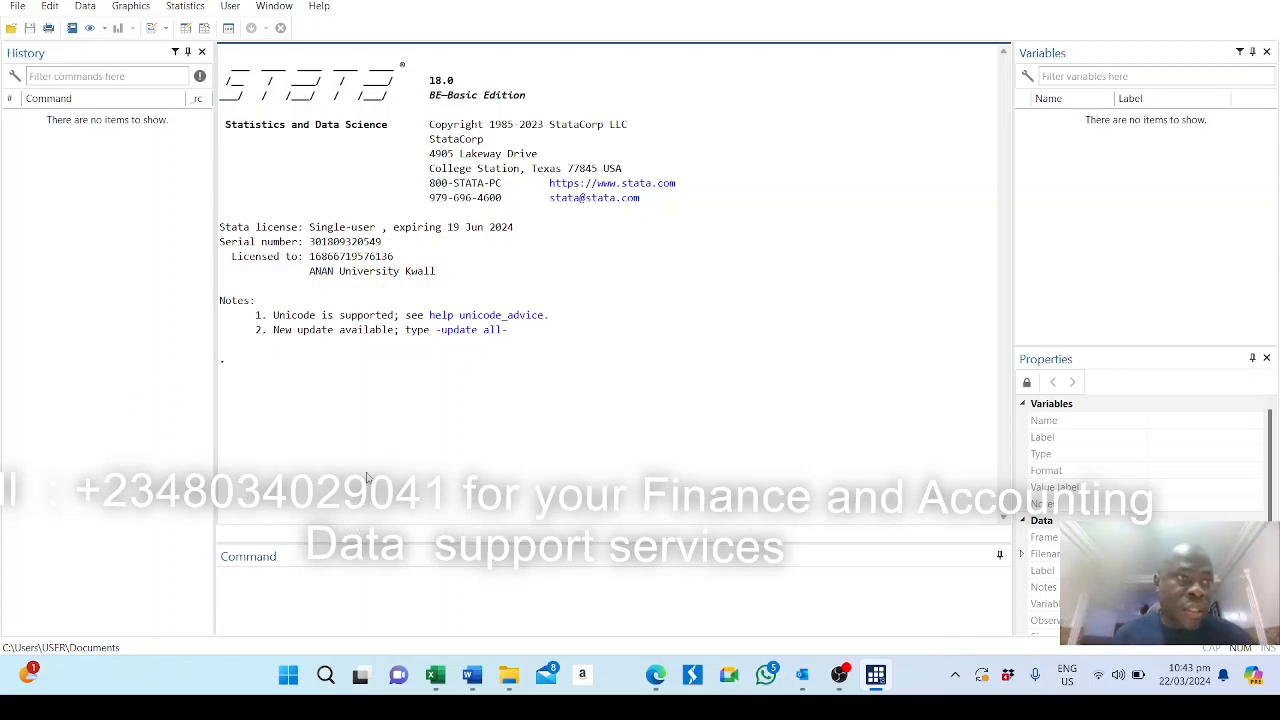
Open the recently used dataset consumer Goods.dta.
click(17, 6)
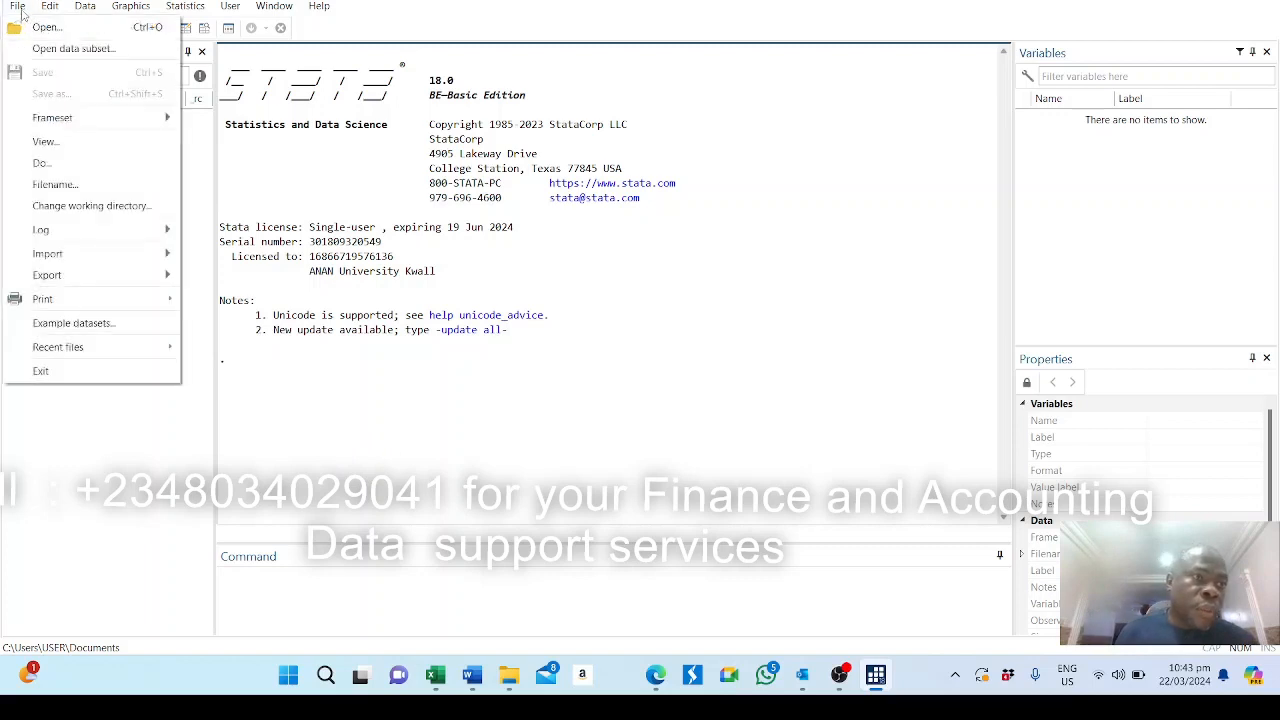
mouse_move(73, 359)
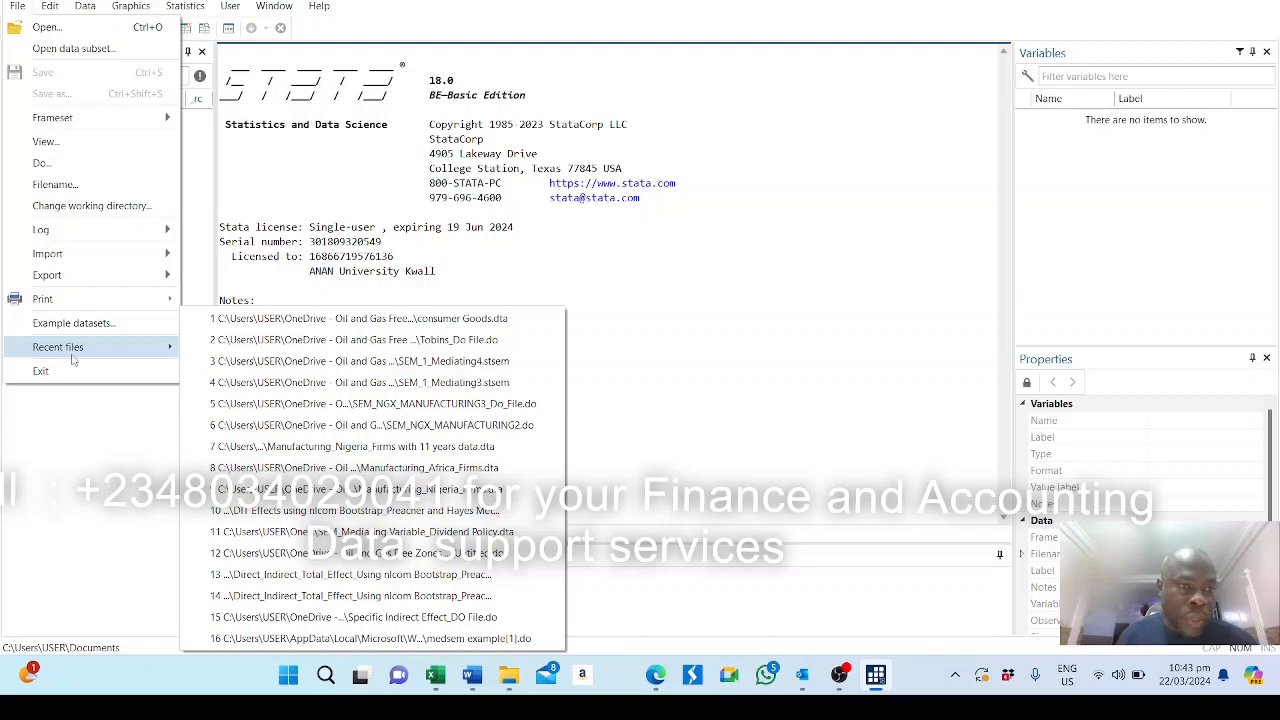
click(344, 318)
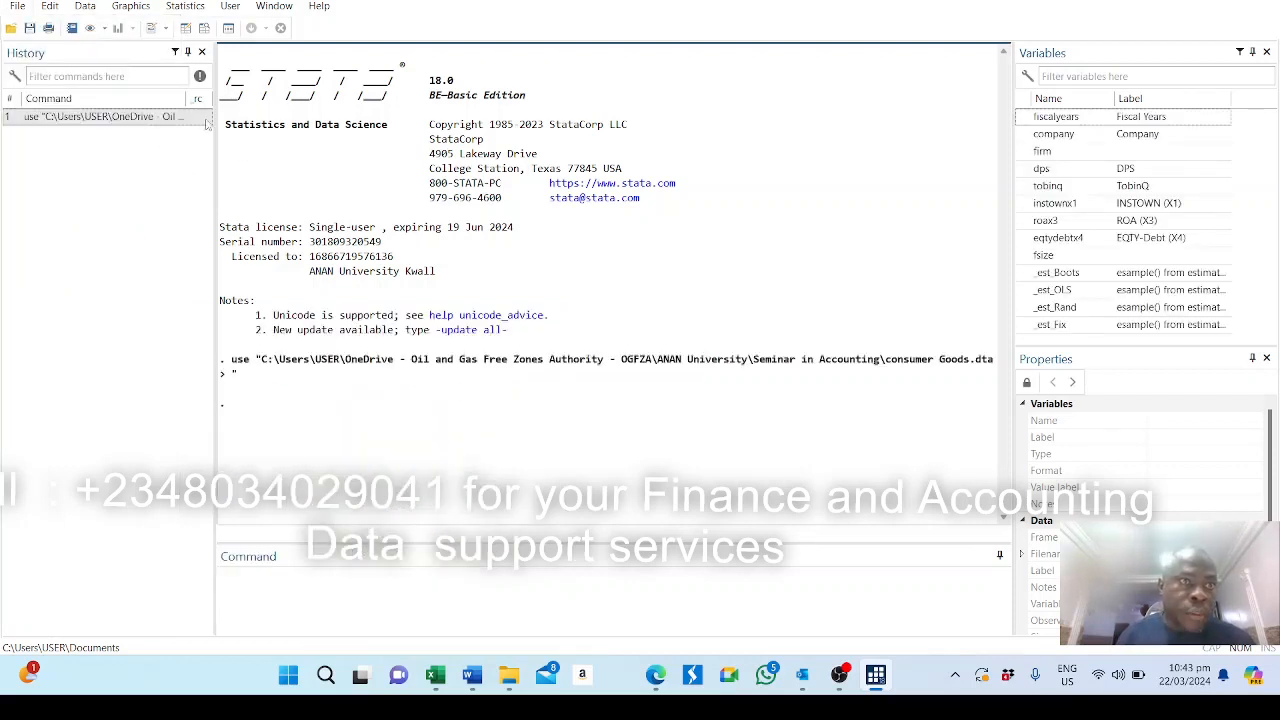
Examine the dps, tobinq, instownx1, roax3, eqtydebtx4 and fsize columns in the Data Editor.
click(185, 28)
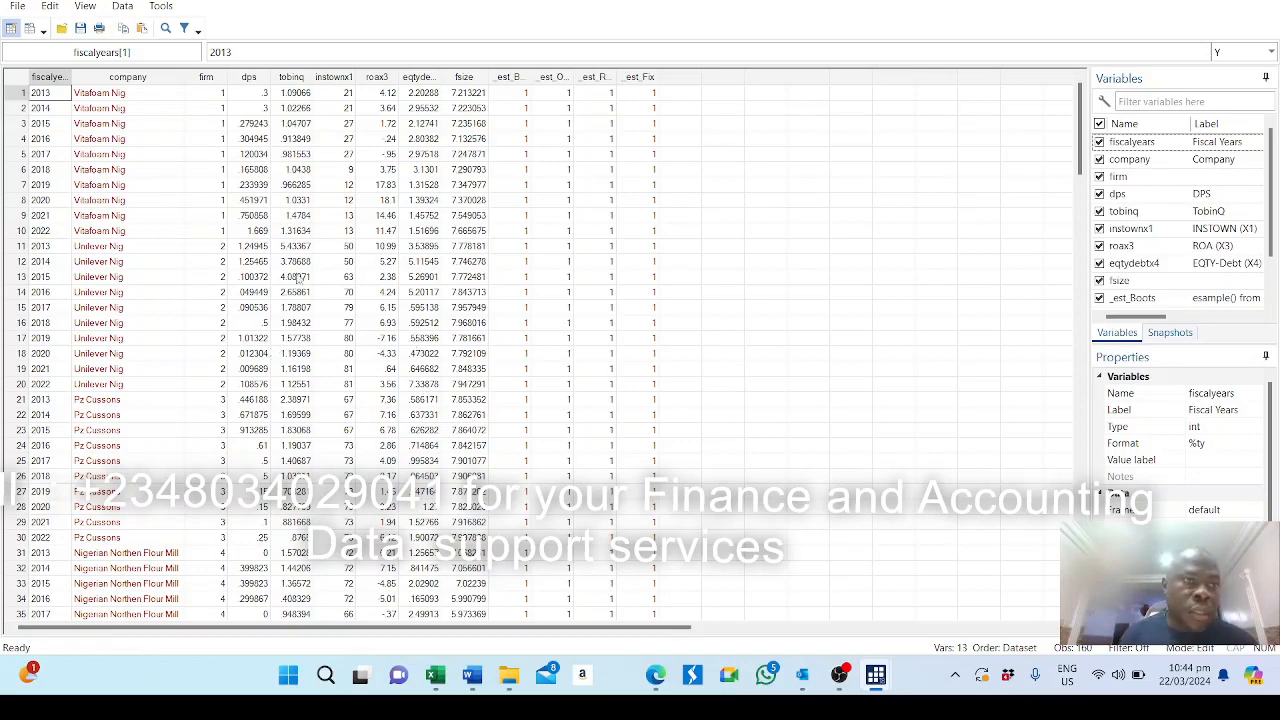
click(250, 78)
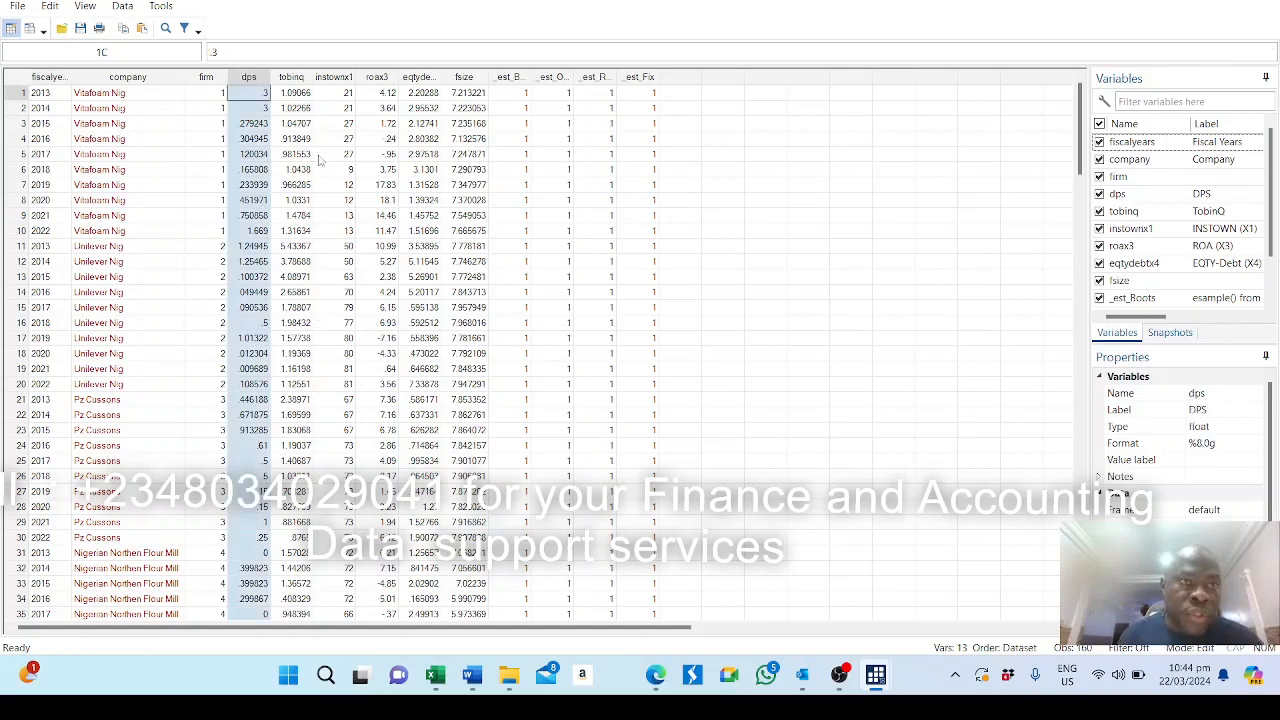
click(292, 78)
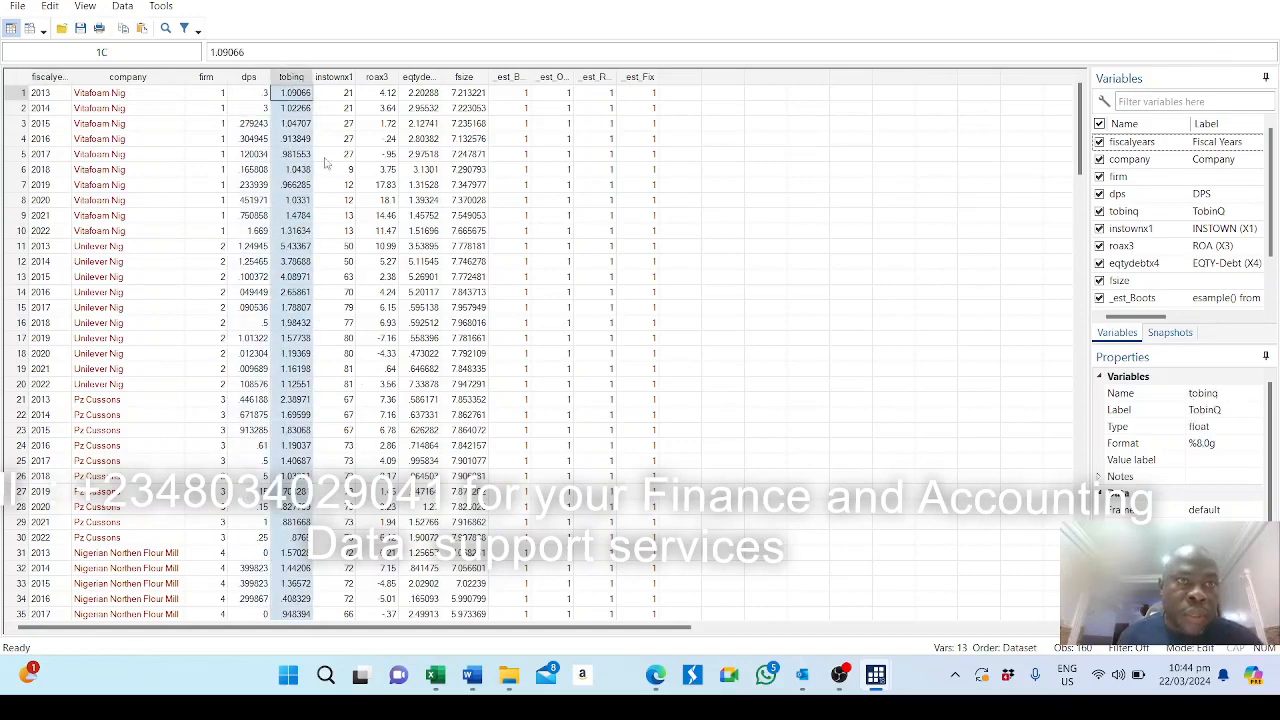
click(333, 78)
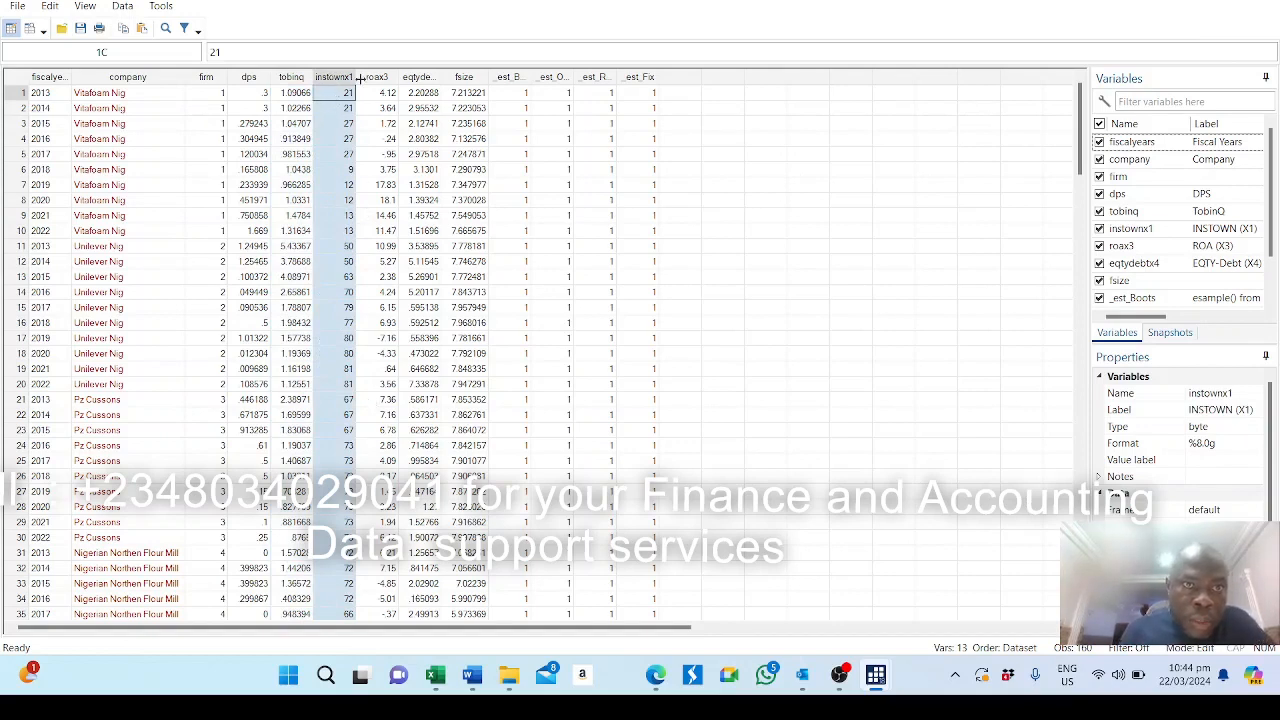
click(382, 78)
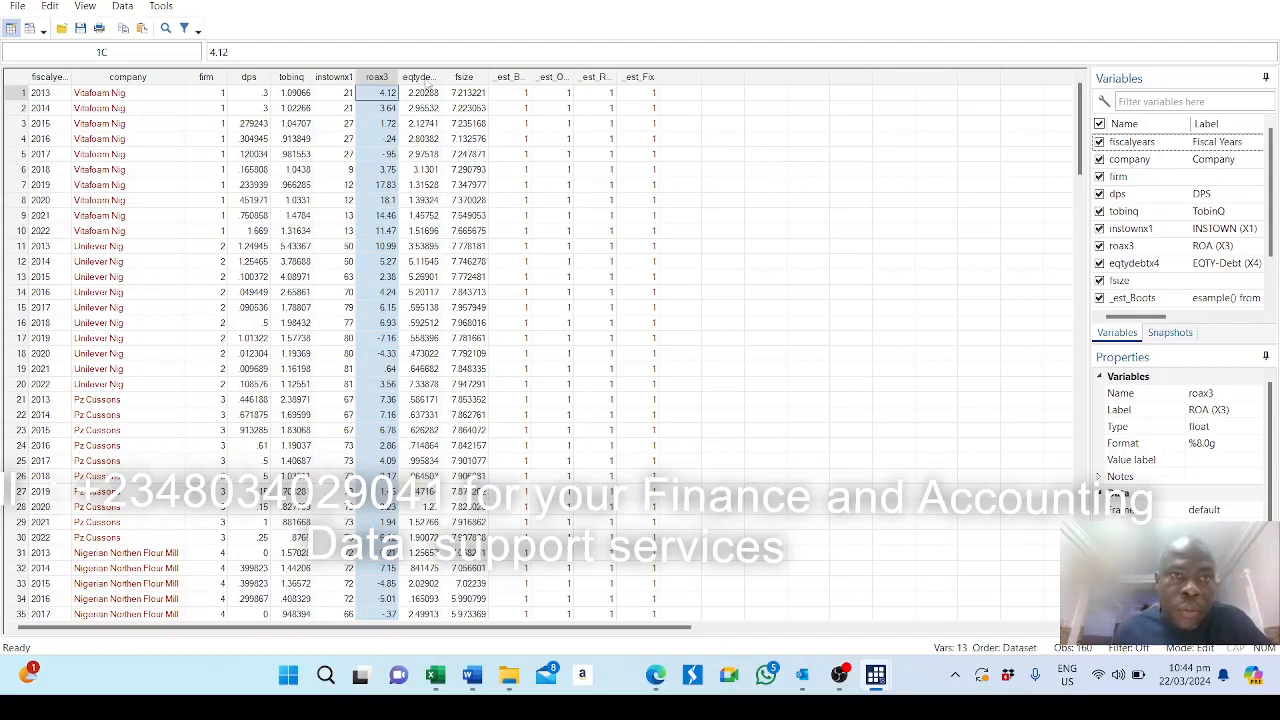
click(422, 80)
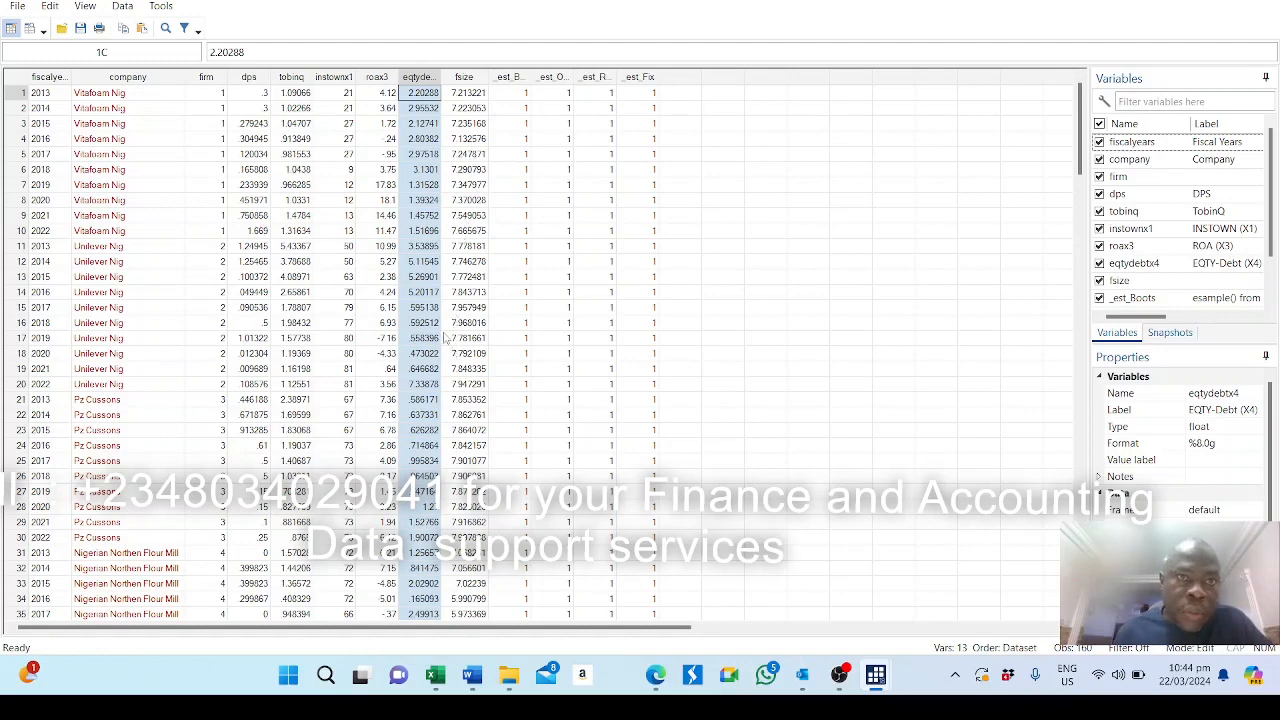
click(466, 78)
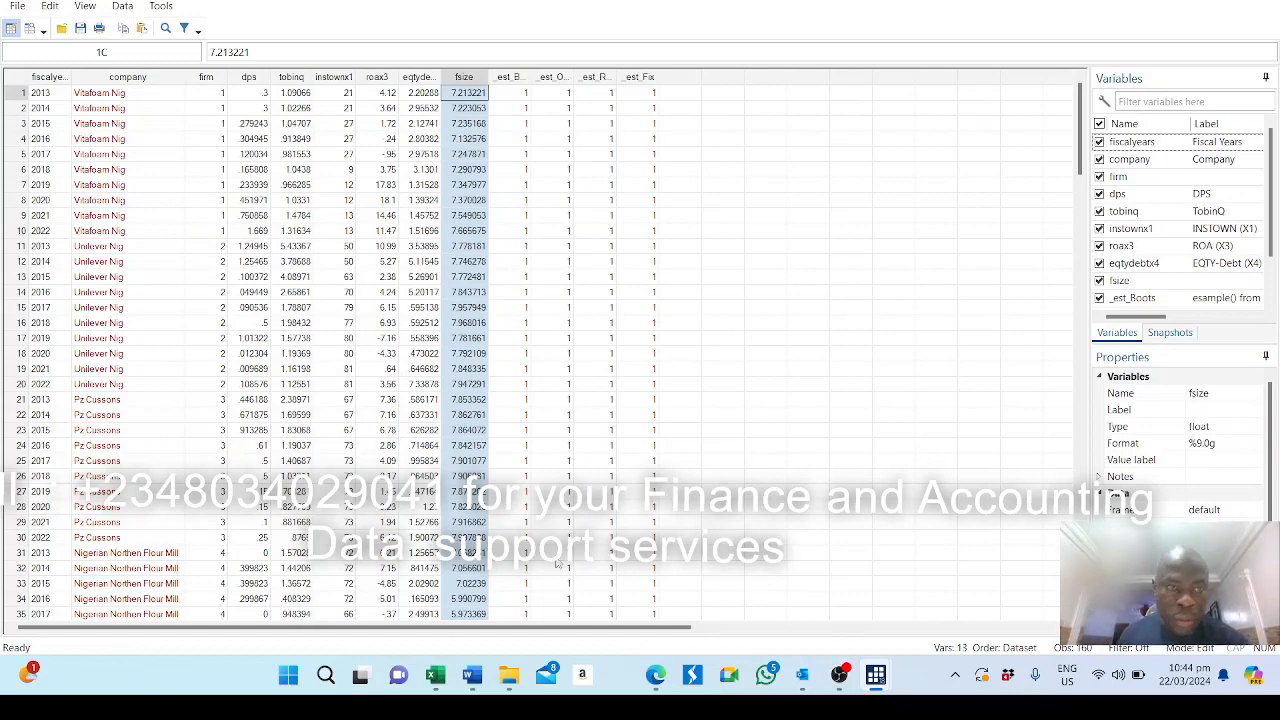
Return to the main Stata window and run summary statistics with sum for tobinq, dps, instownx1, roax3, eqtydebtx4 and fsize.
mouse_move(876, 676)
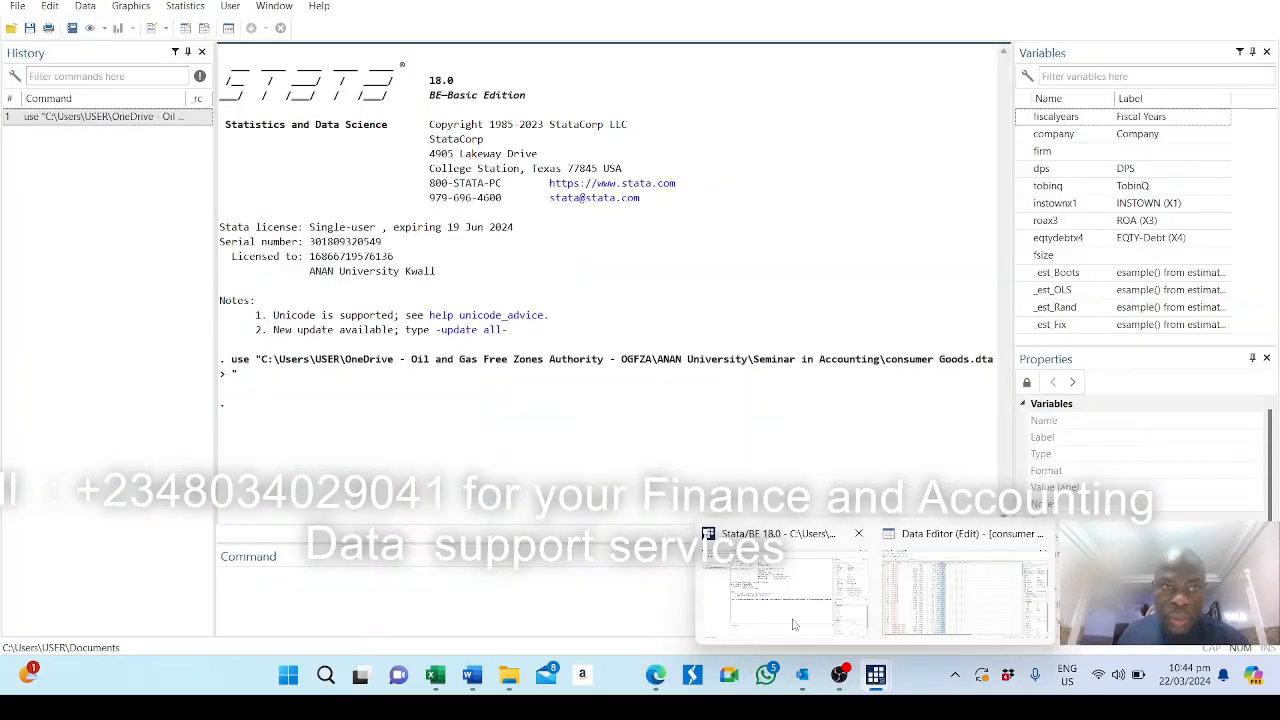
click(793, 625)
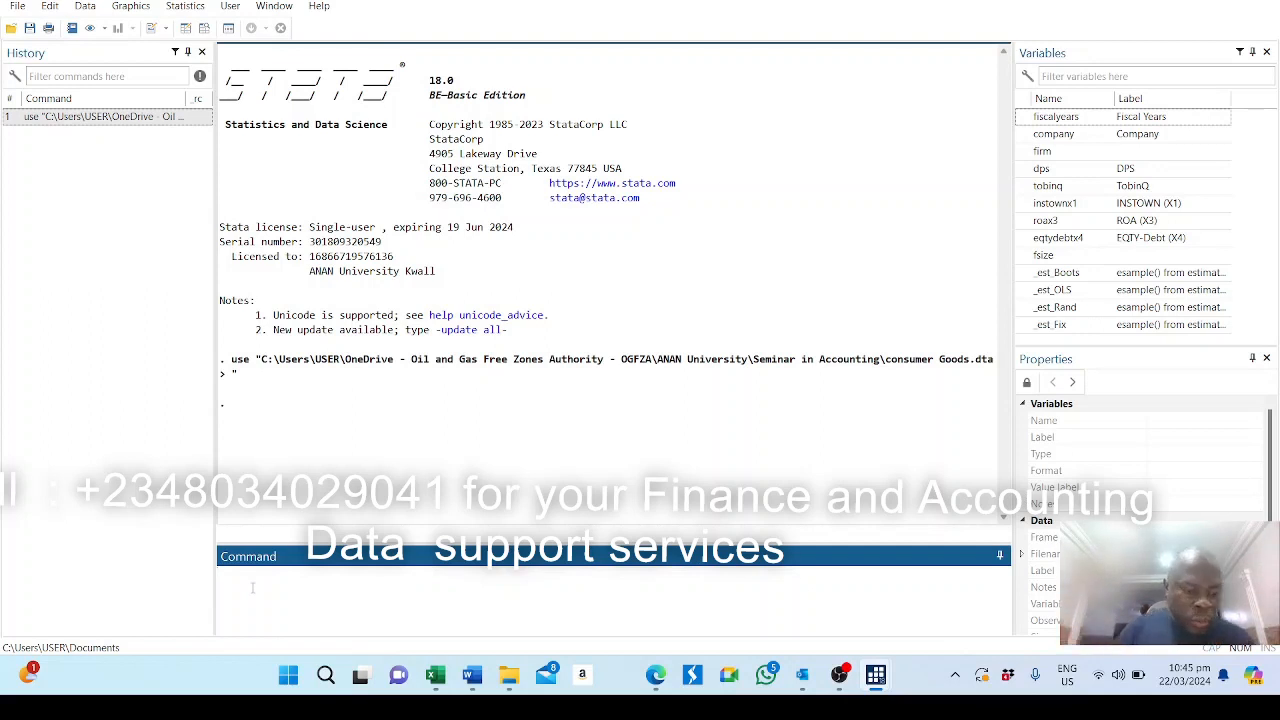
text(sum)
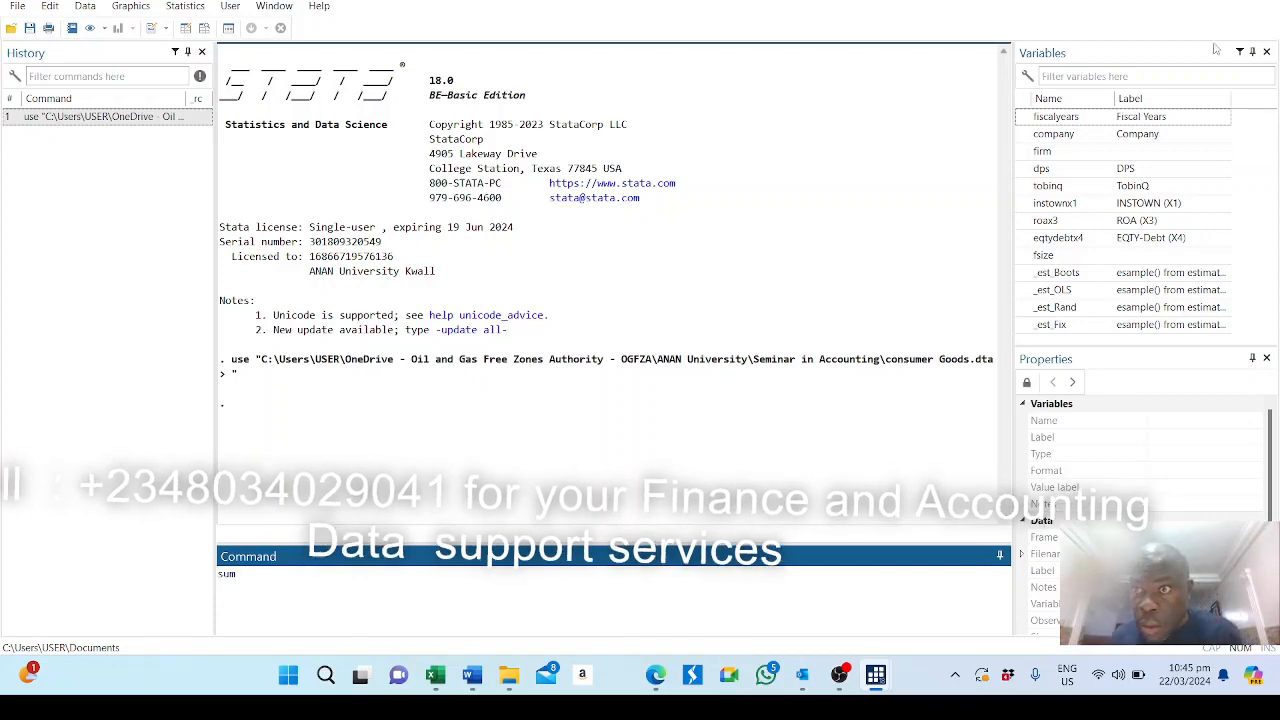
click(1063, 188)
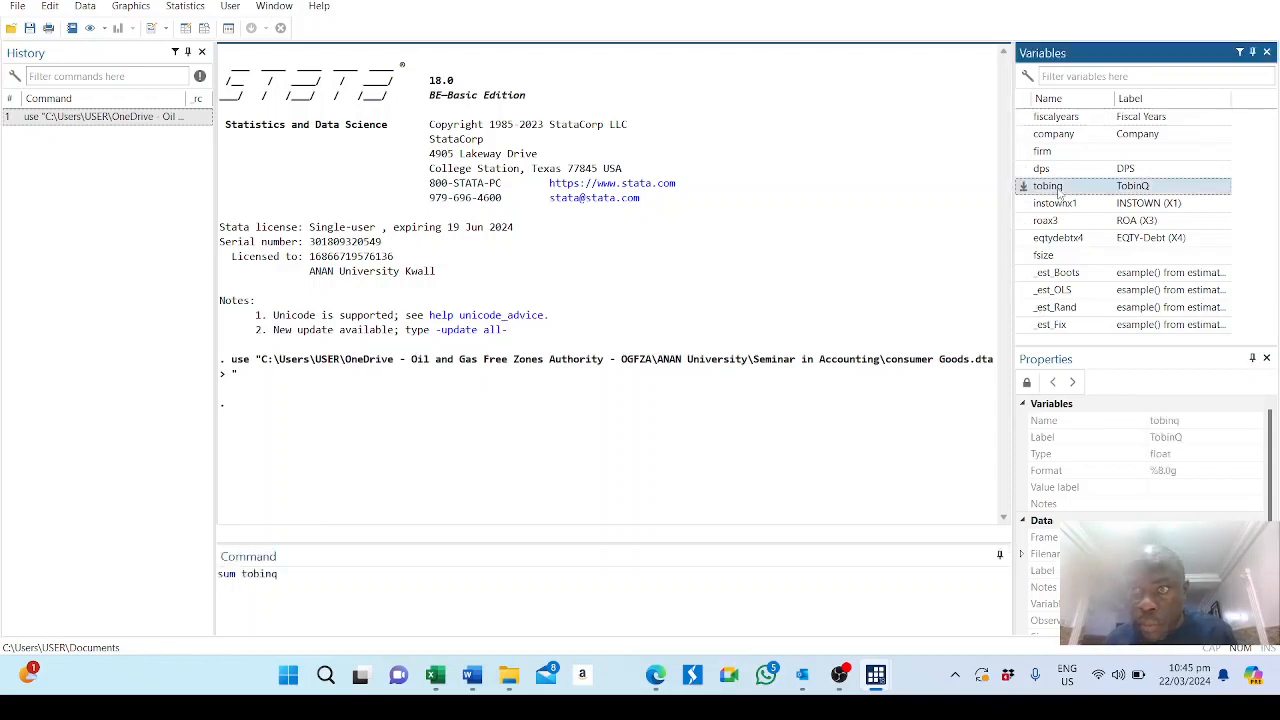
click(1058, 171)
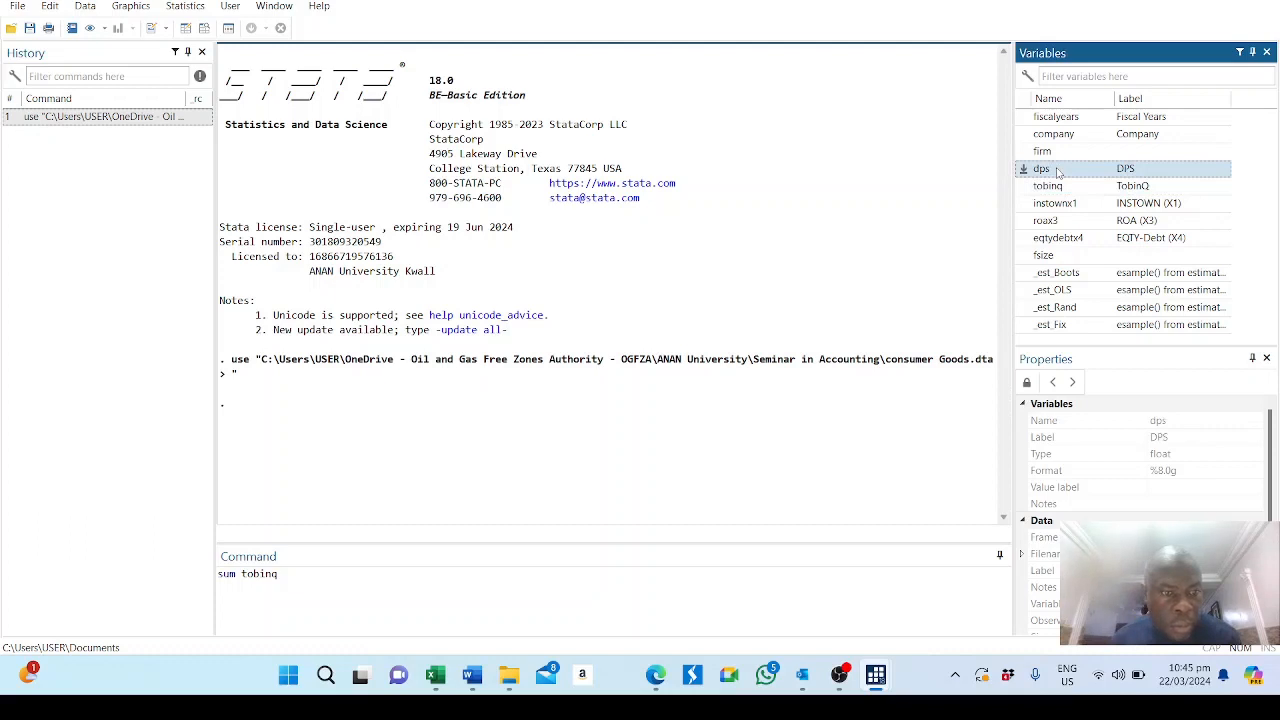
double_click(1058, 171)
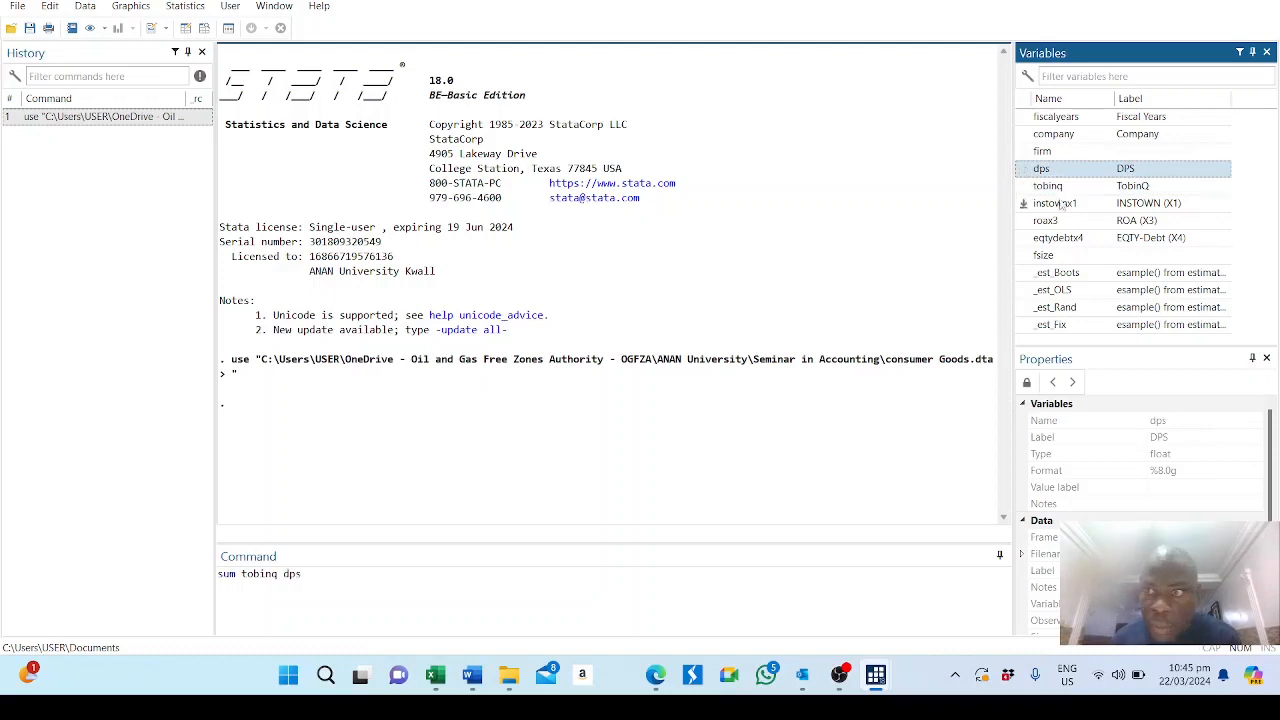
double_click(1067, 205)
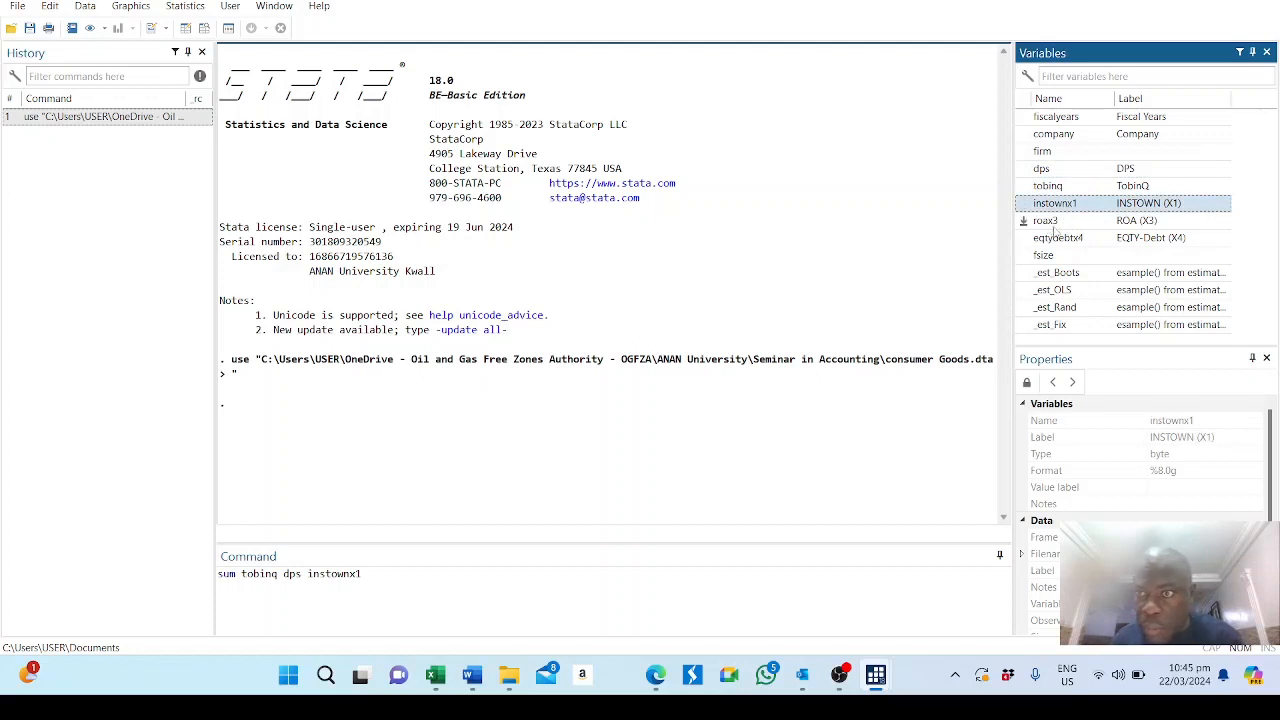
double_click(1060, 222)
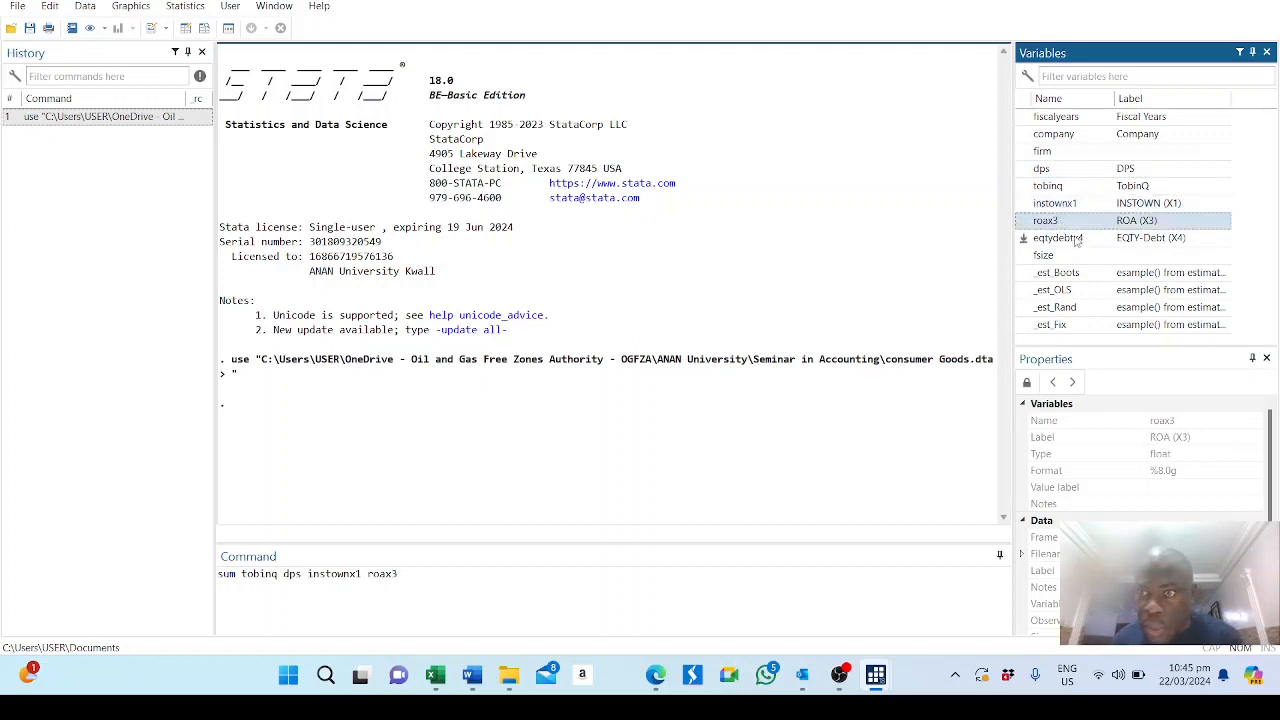
click(1072, 240)
double_click(1072, 240)
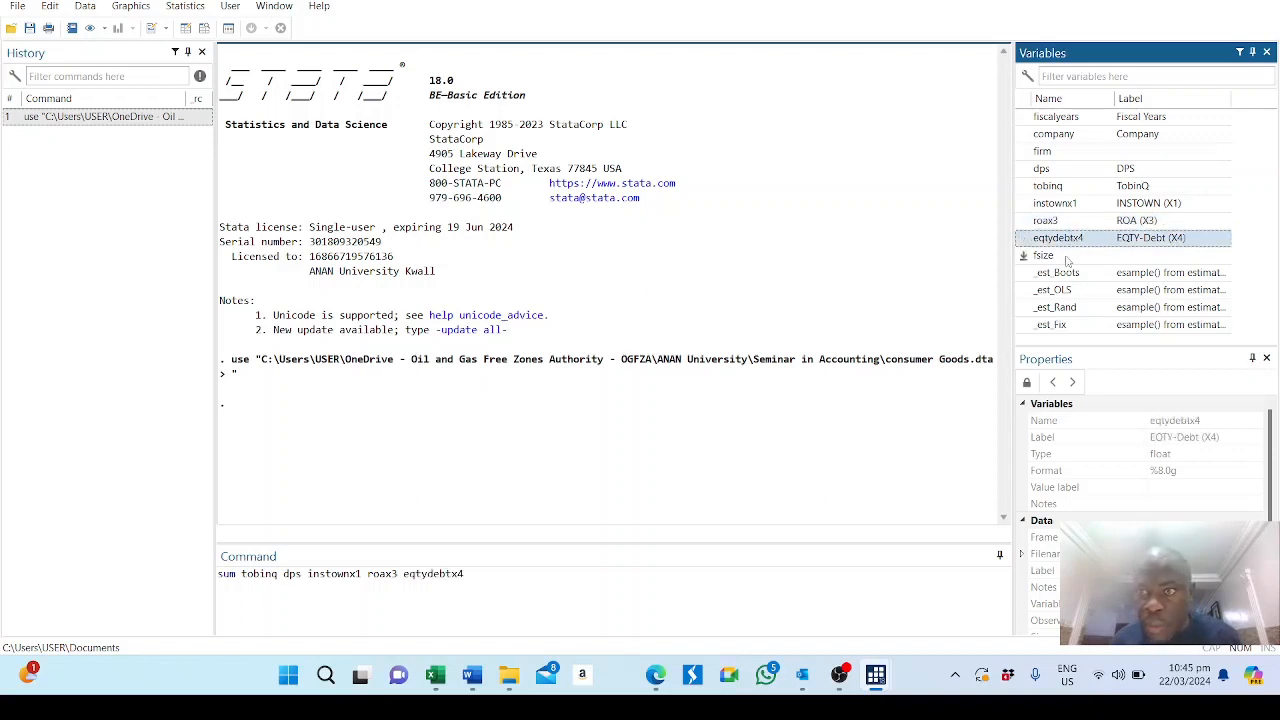
double_click(1066, 256)
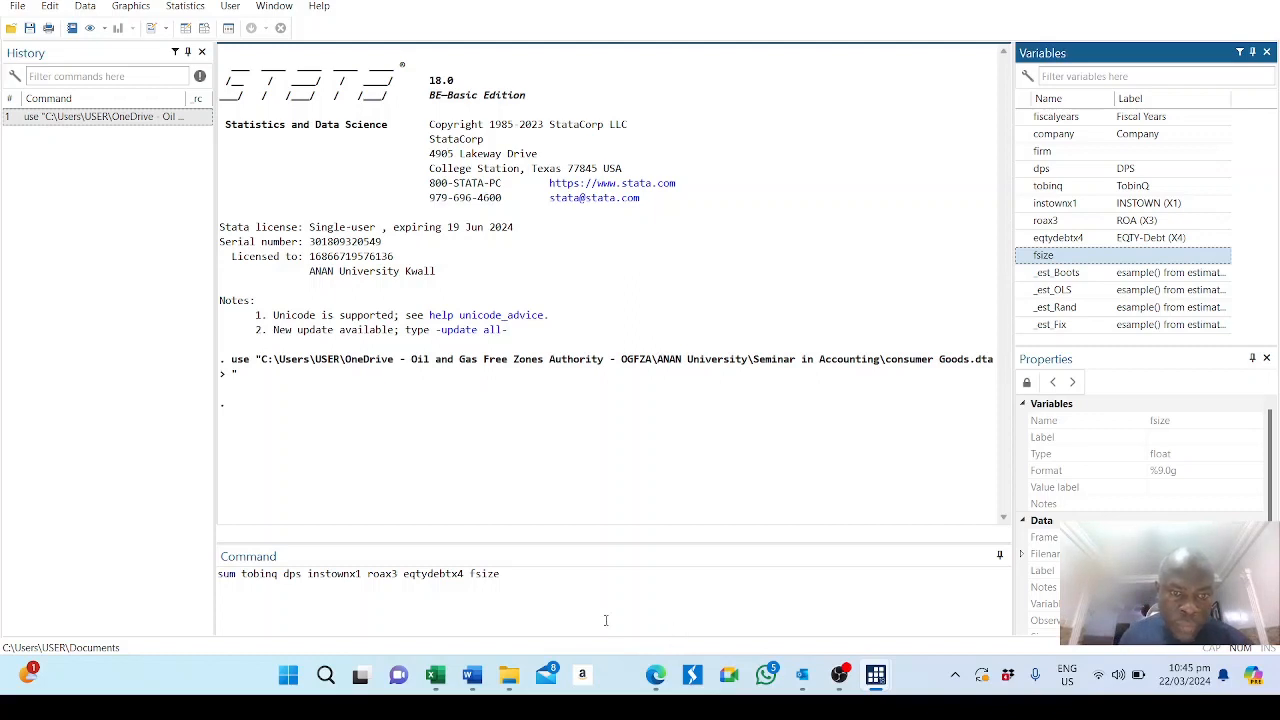
click(585, 583)
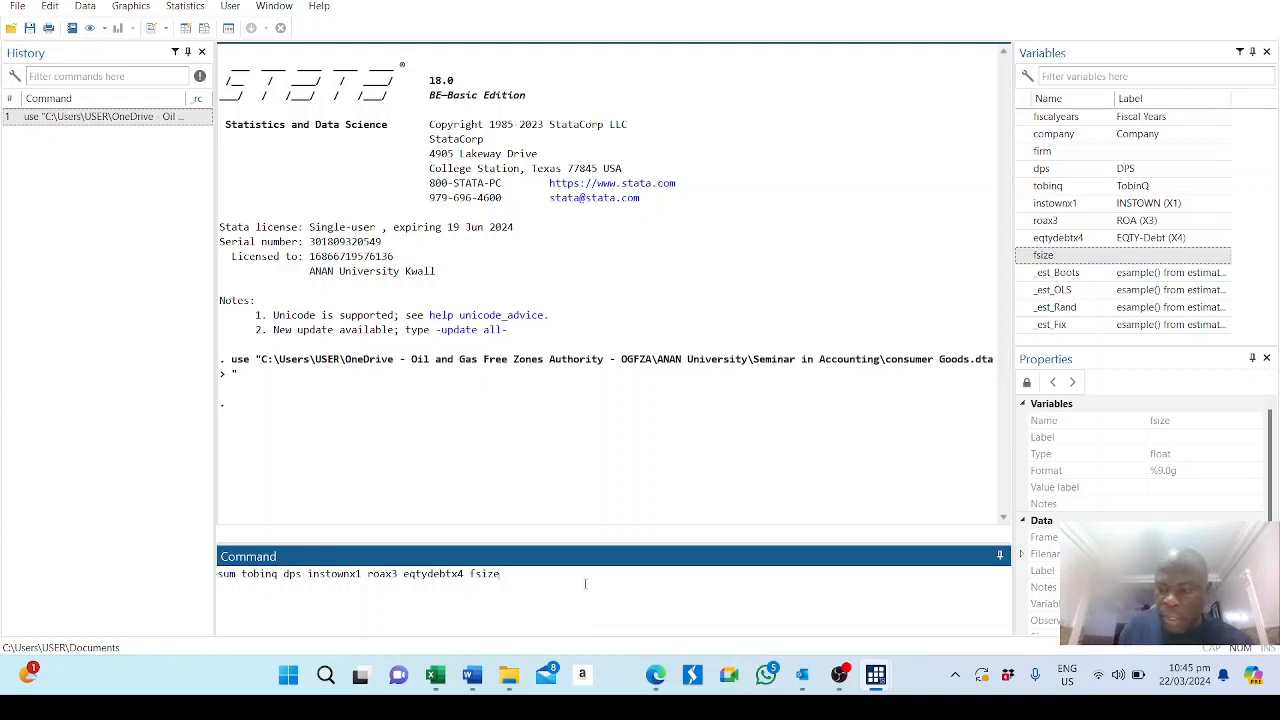
key(Return)
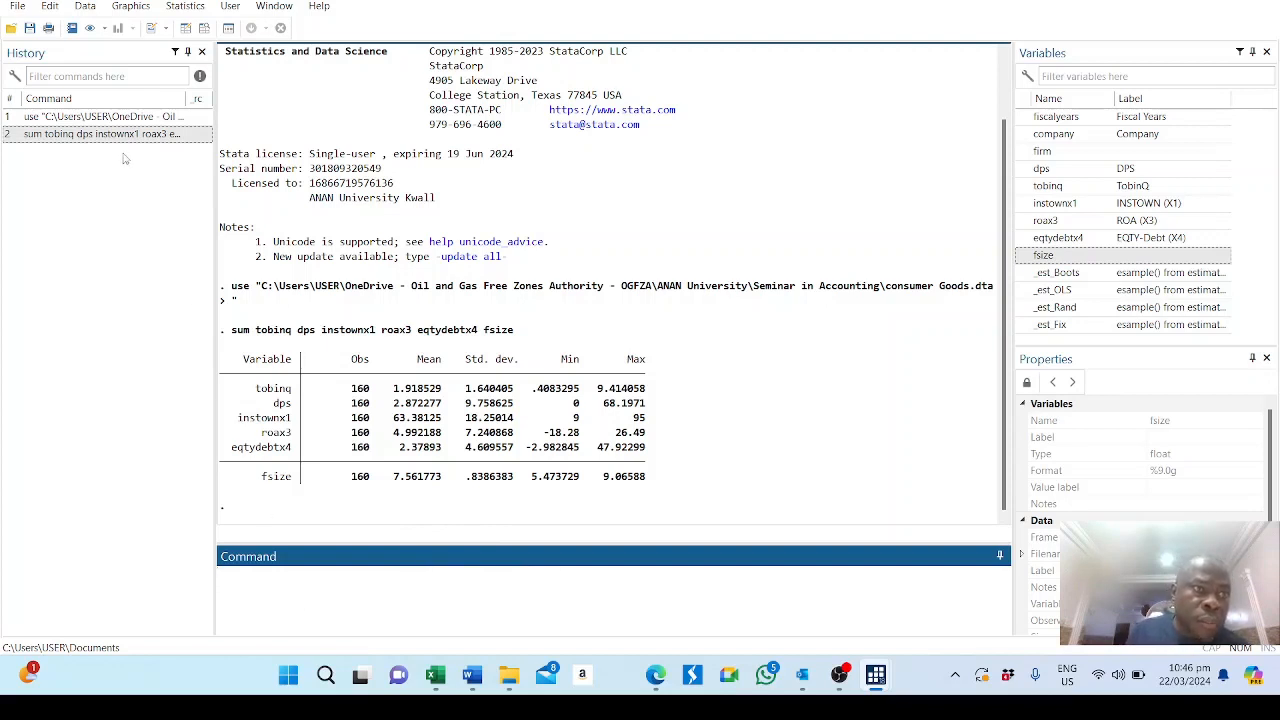
Reuse the previous summary command with corr in place of sum to produce a correlation matrix of the same six variables.
click(128, 137)
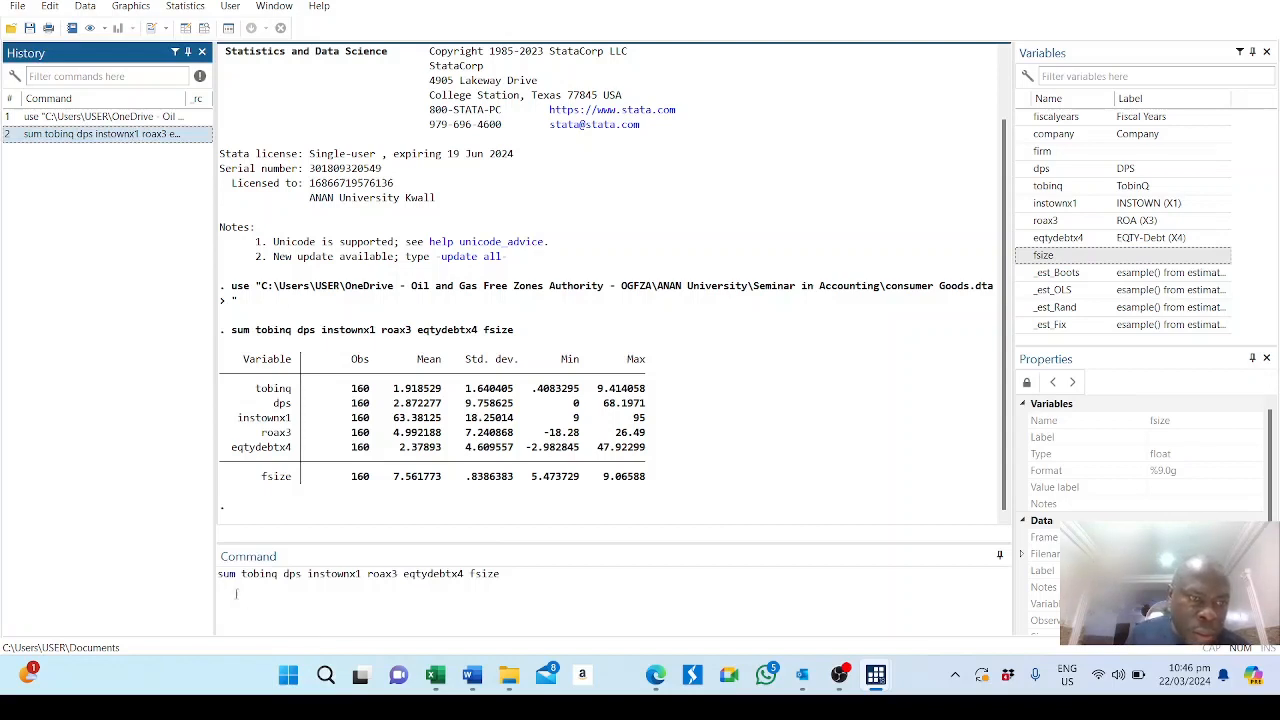
mouse_move(239, 572)
mouse_down()
mouse_move(213, 587)
mouse_move(224, 580)
mouse_up()
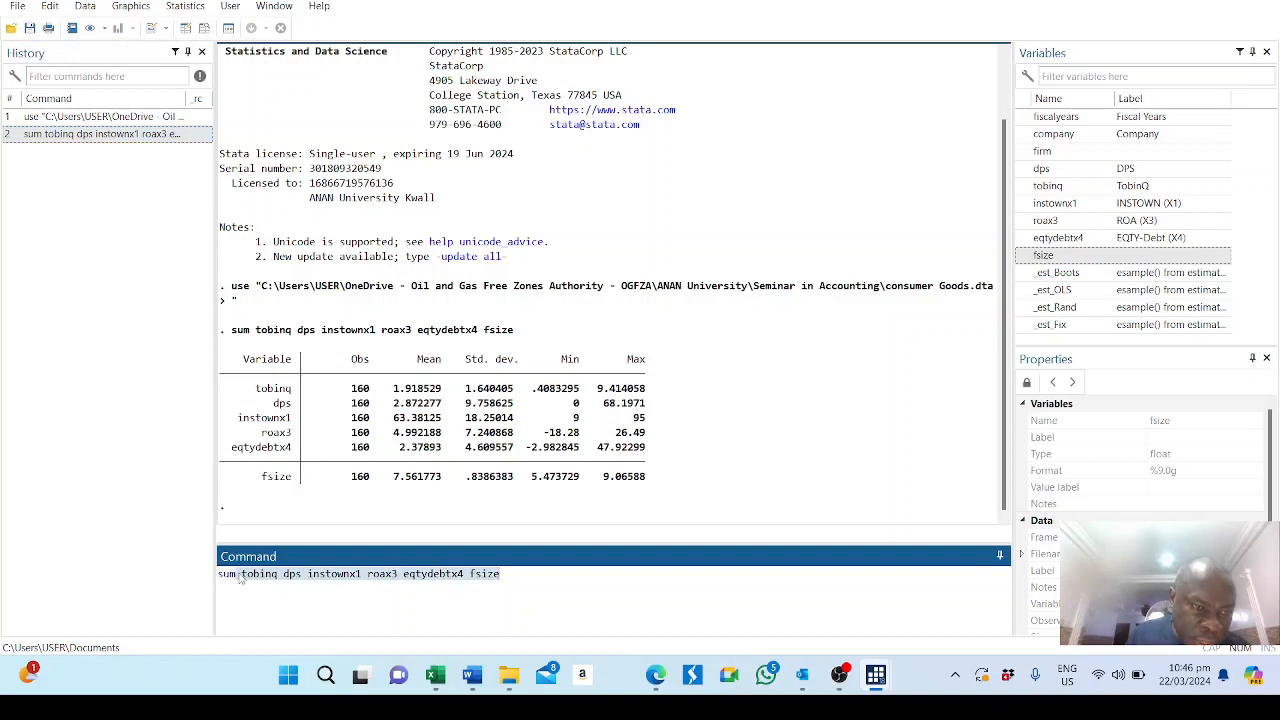
click(238, 574)
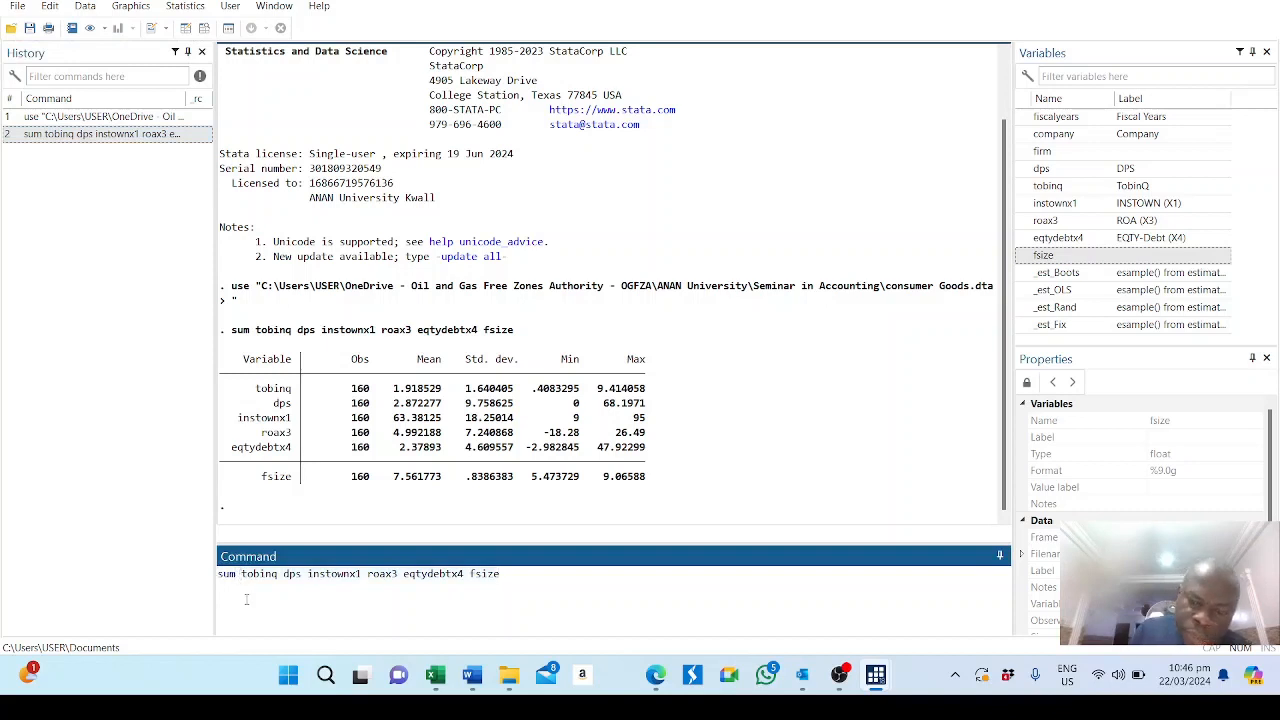
key(BackSpace)
key(BackSpace)
key(BackSpace)
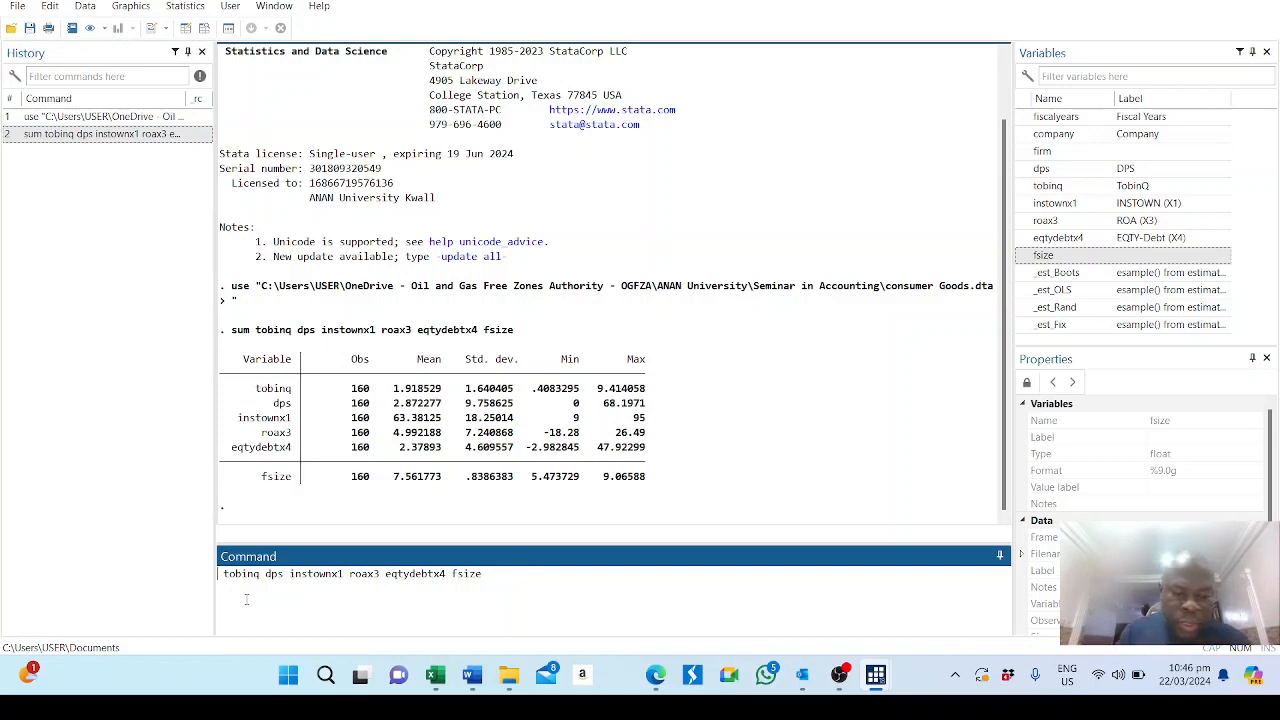
text(corr)
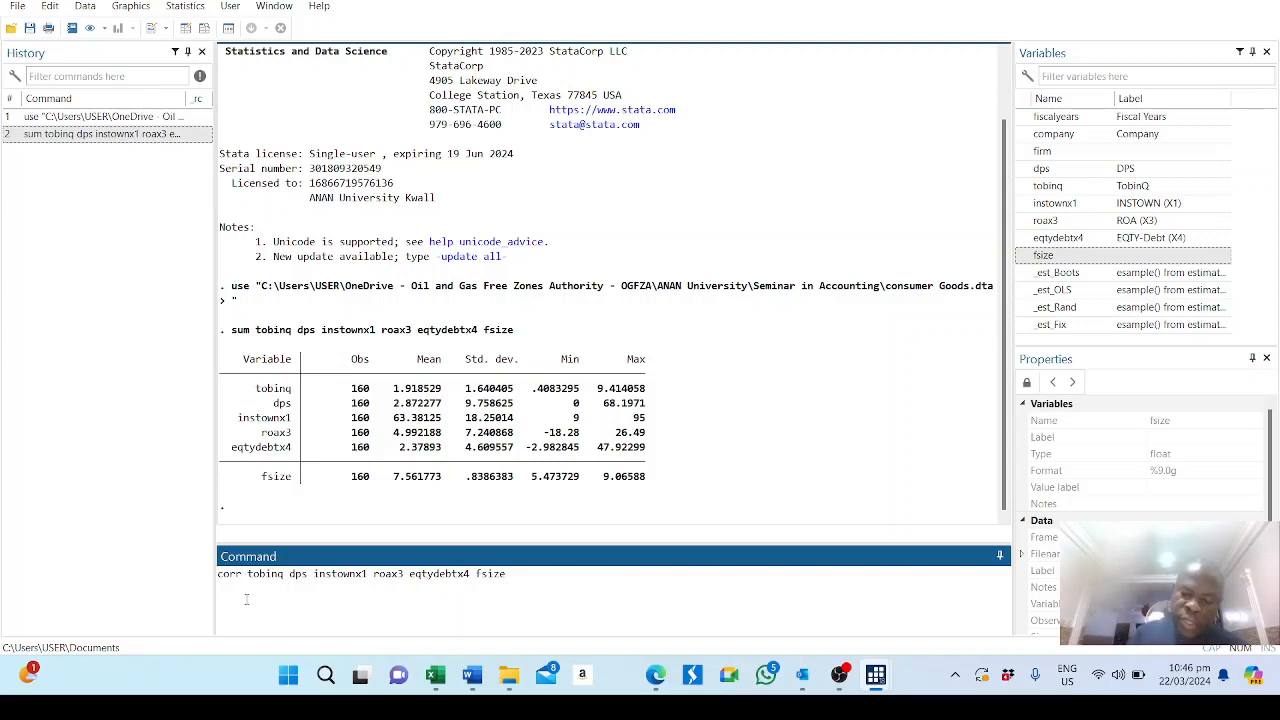
key(Return)
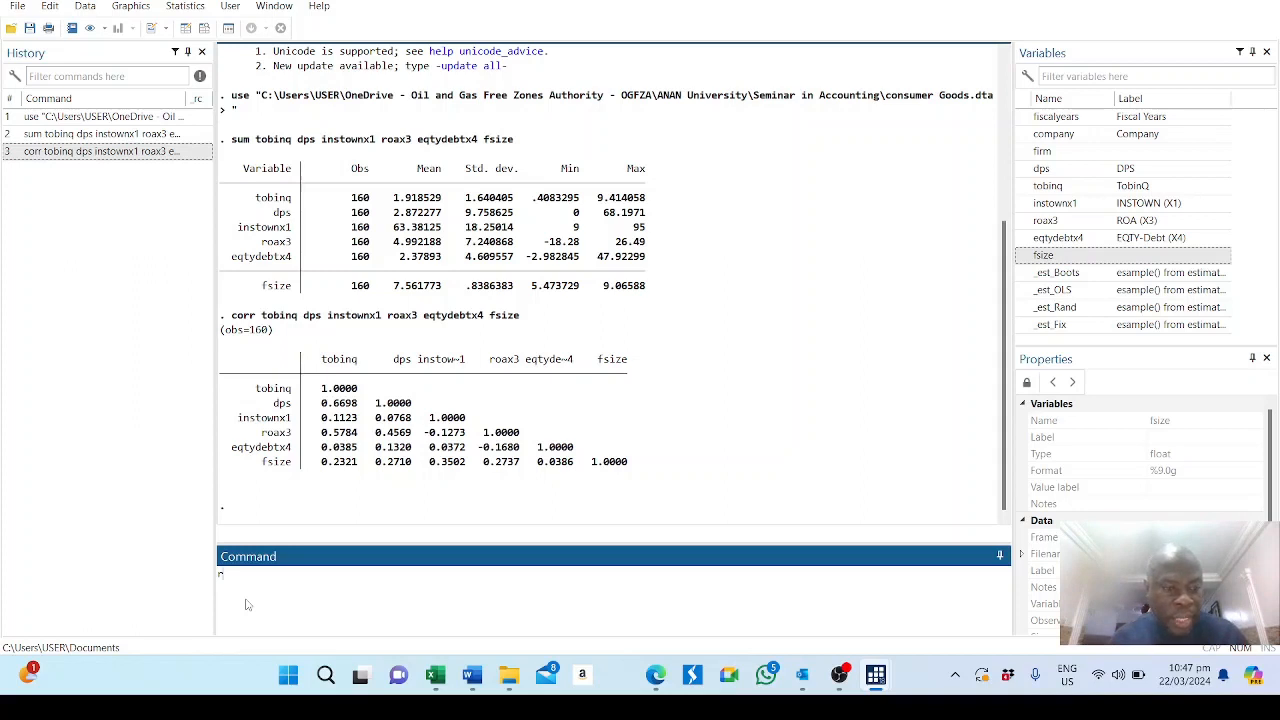
Run a reg regression of tobinq on dps, instownx1, roax3, eqtydebtx4 and fsize.
text(g)
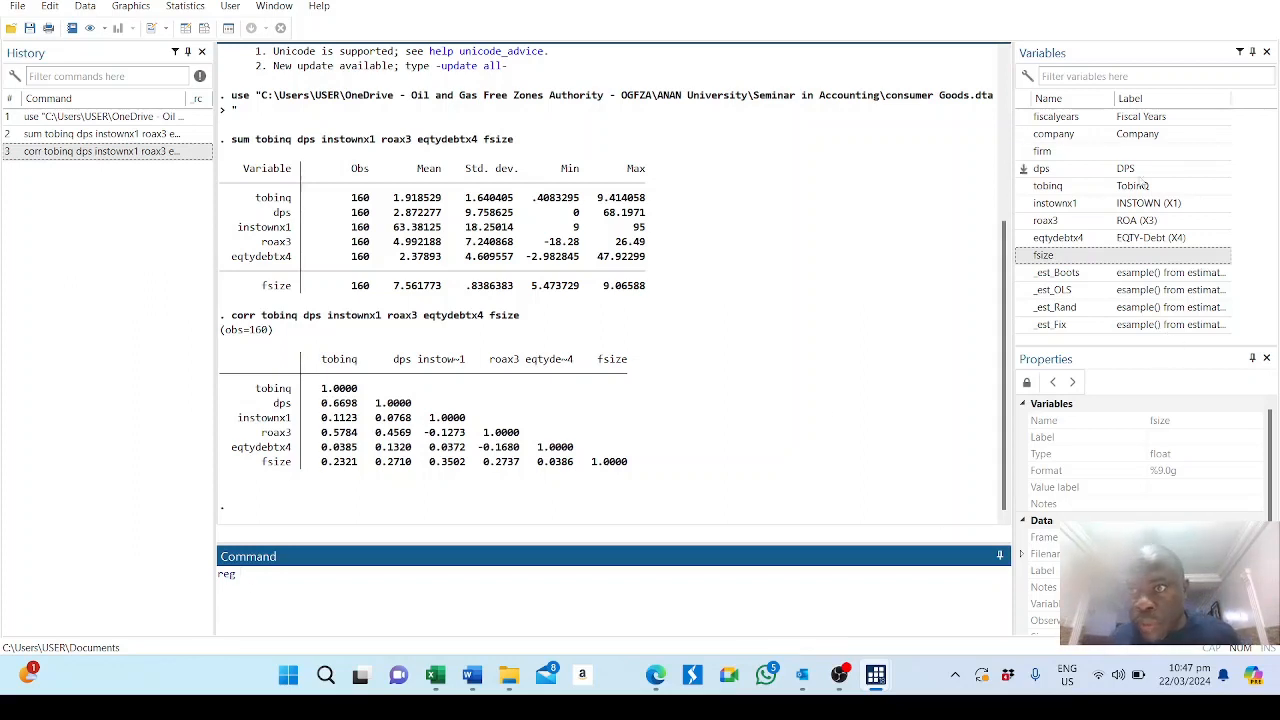
double_click(1048, 186)
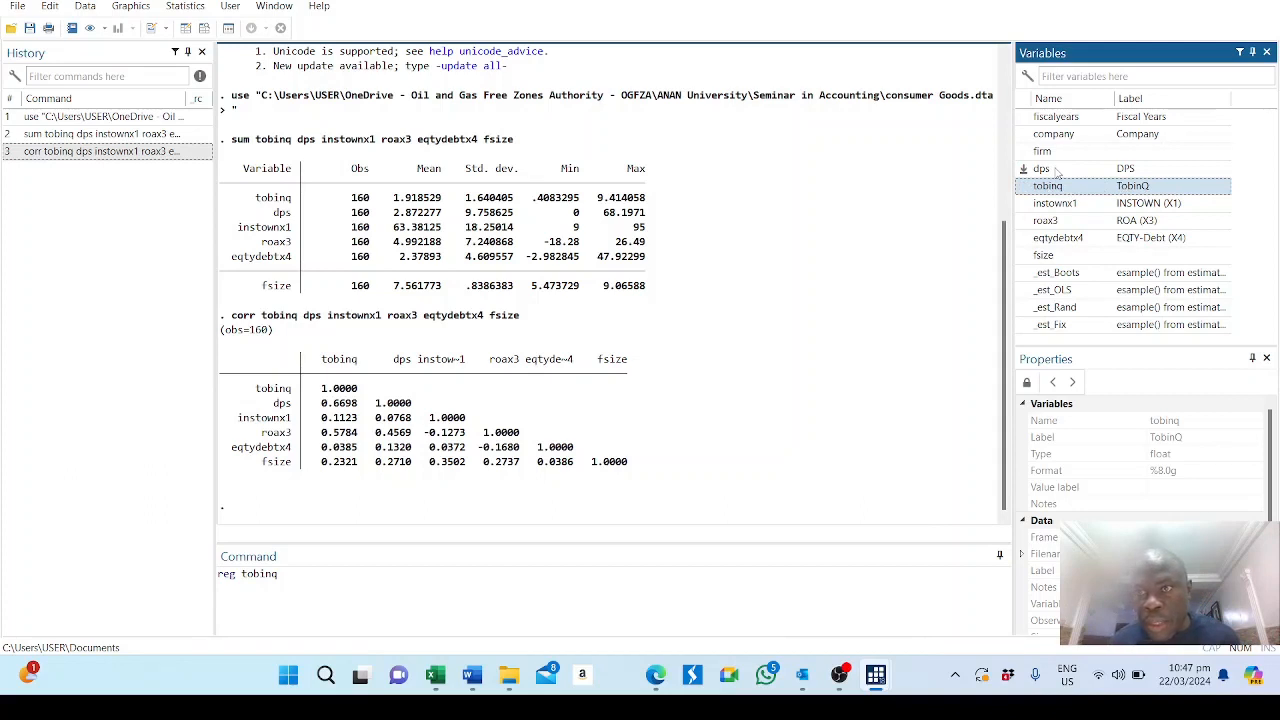
double_click(1042, 169)
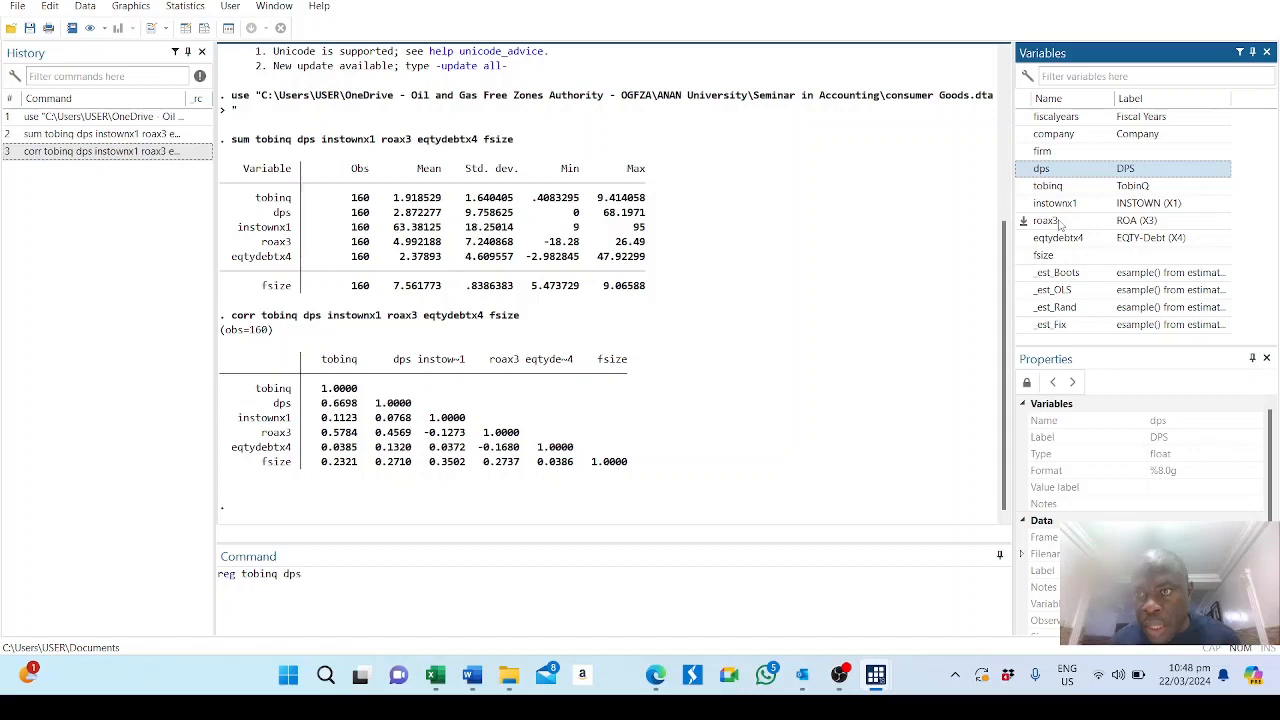
double_click(1060, 204)
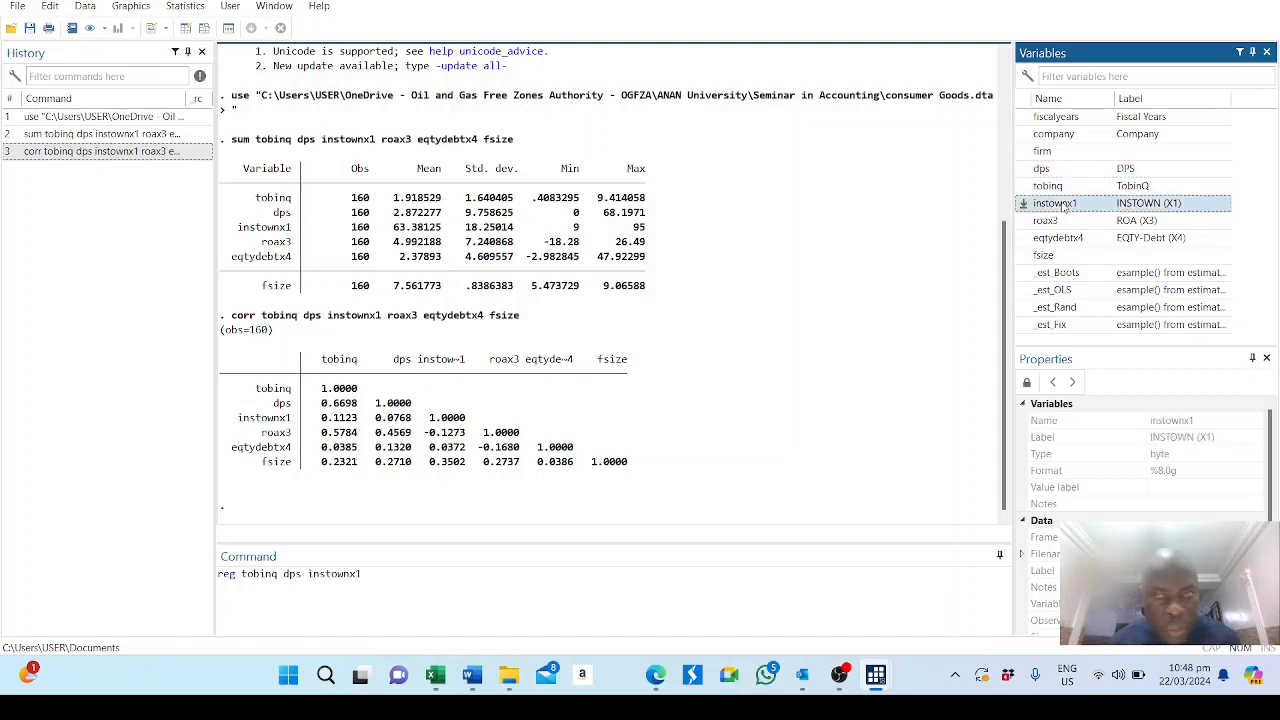
double_click(1052, 221)
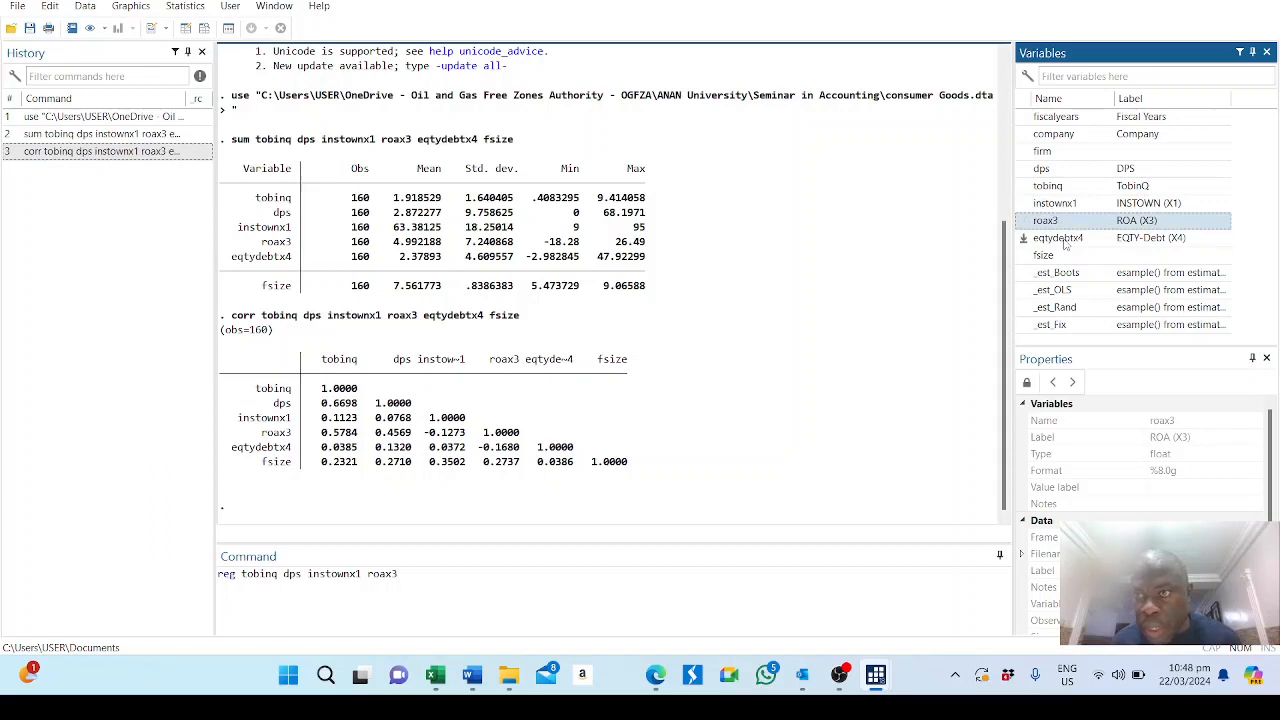
double_click(1065, 240)
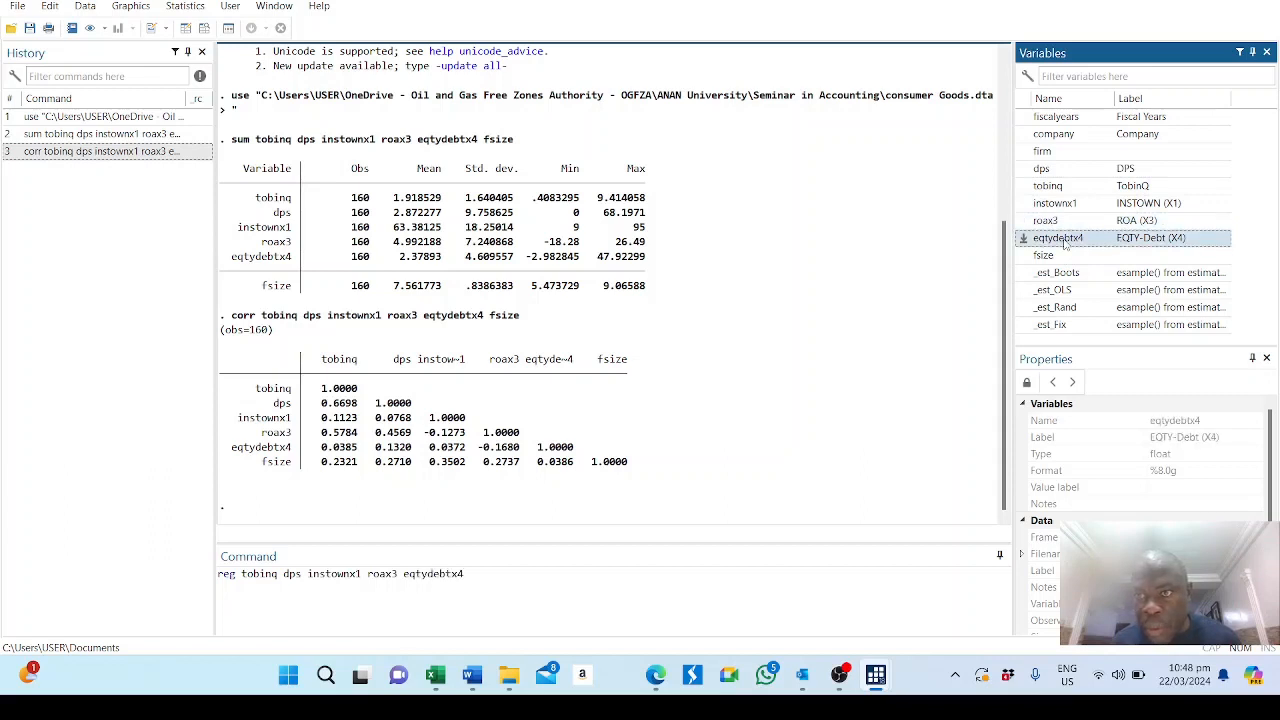
click(1061, 257)
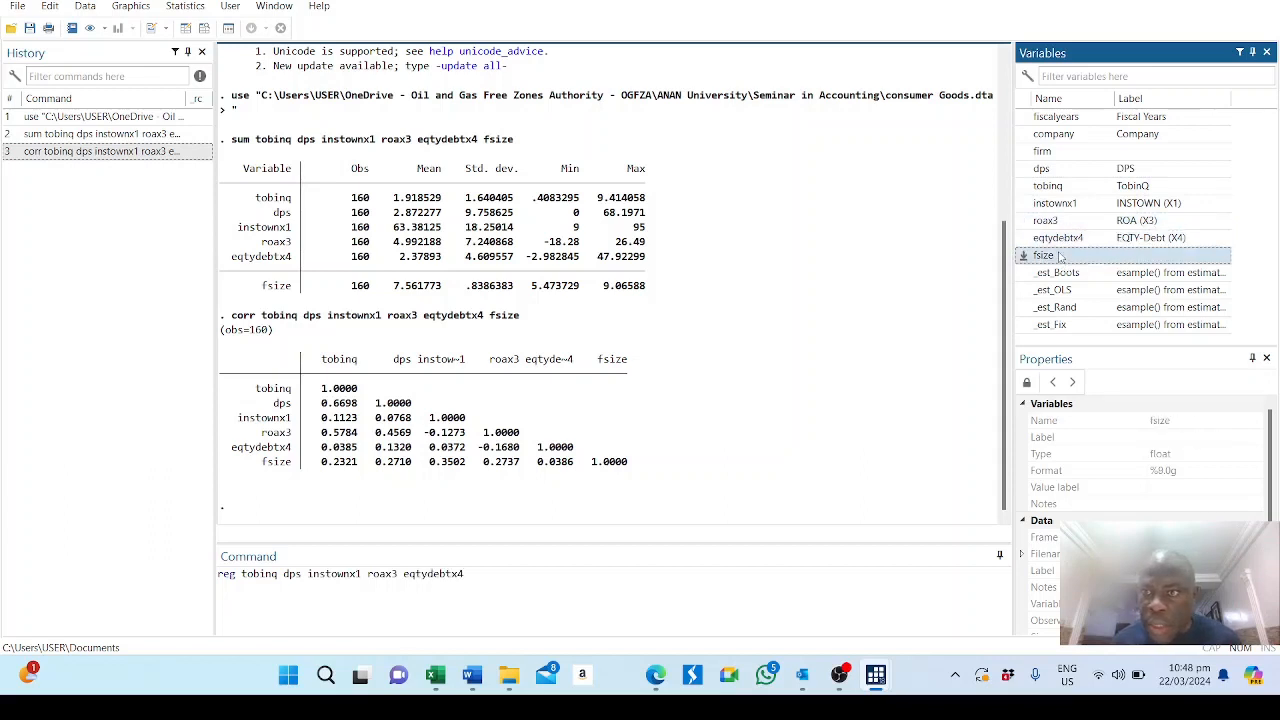
double_click(1061, 257)
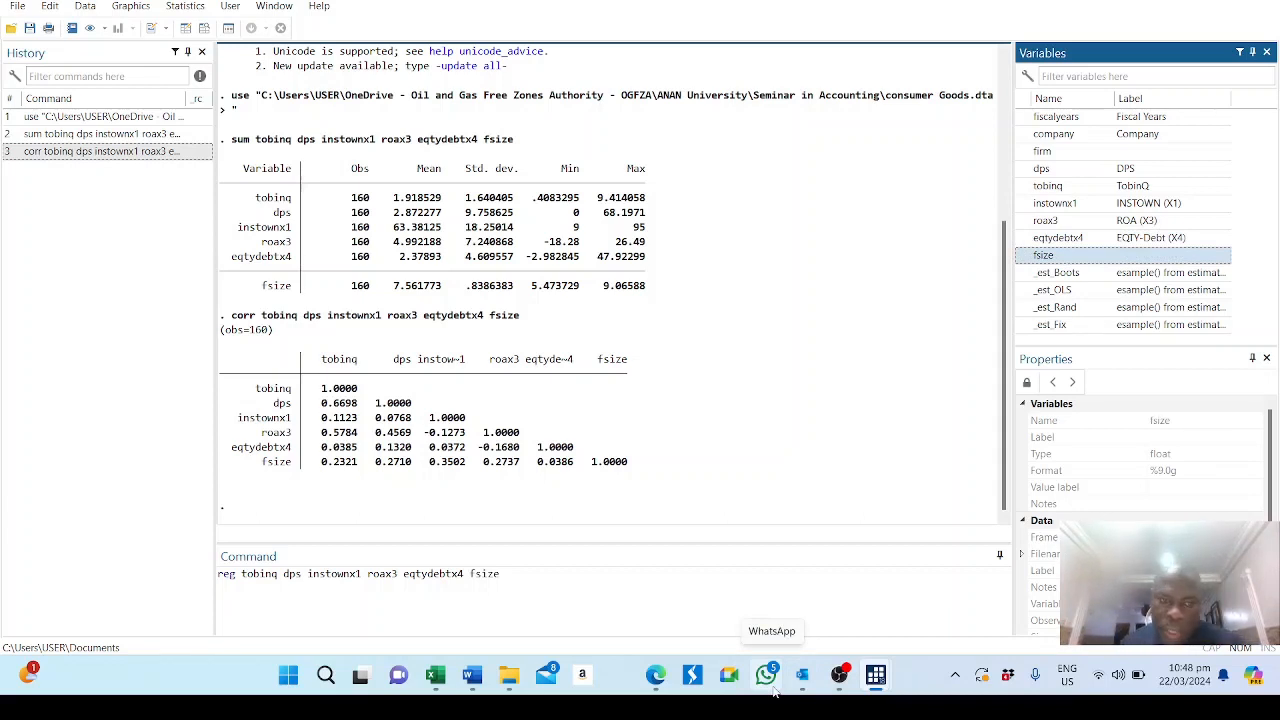
key(Return)
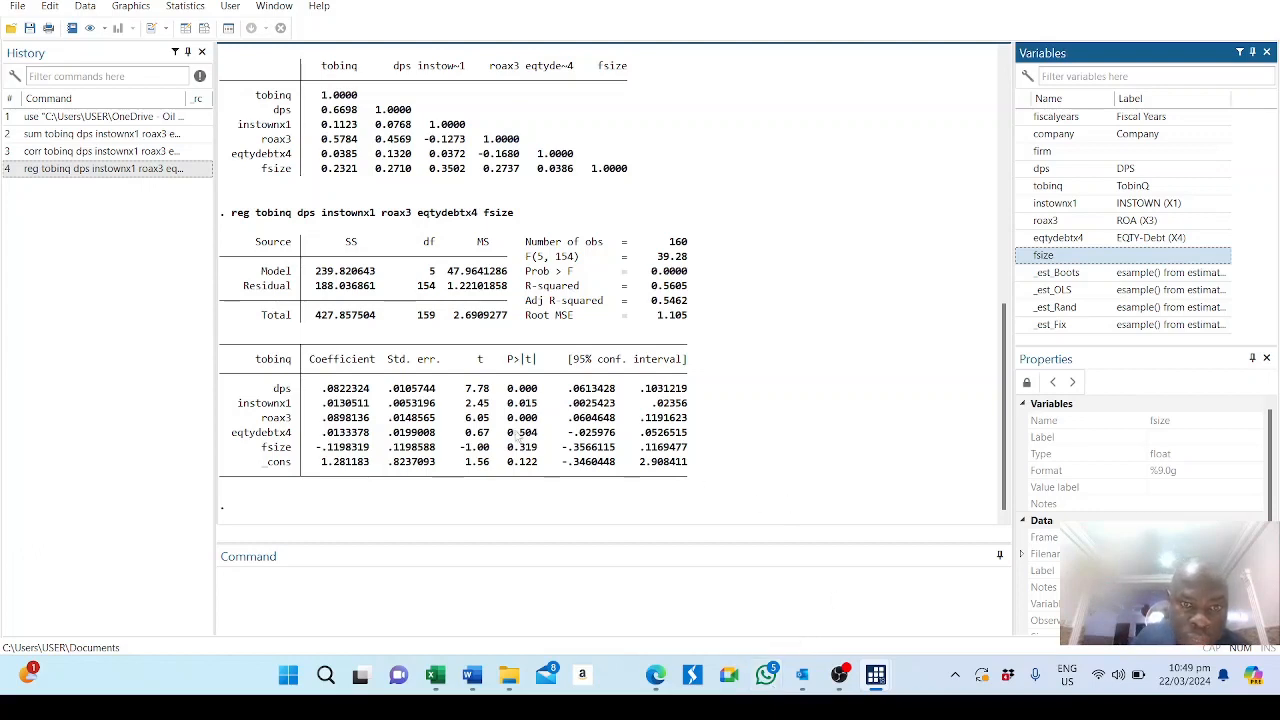
Examine the regression table's p-value for roax3 and the coefficient and p-value for fsize.
double_click(508, 422)
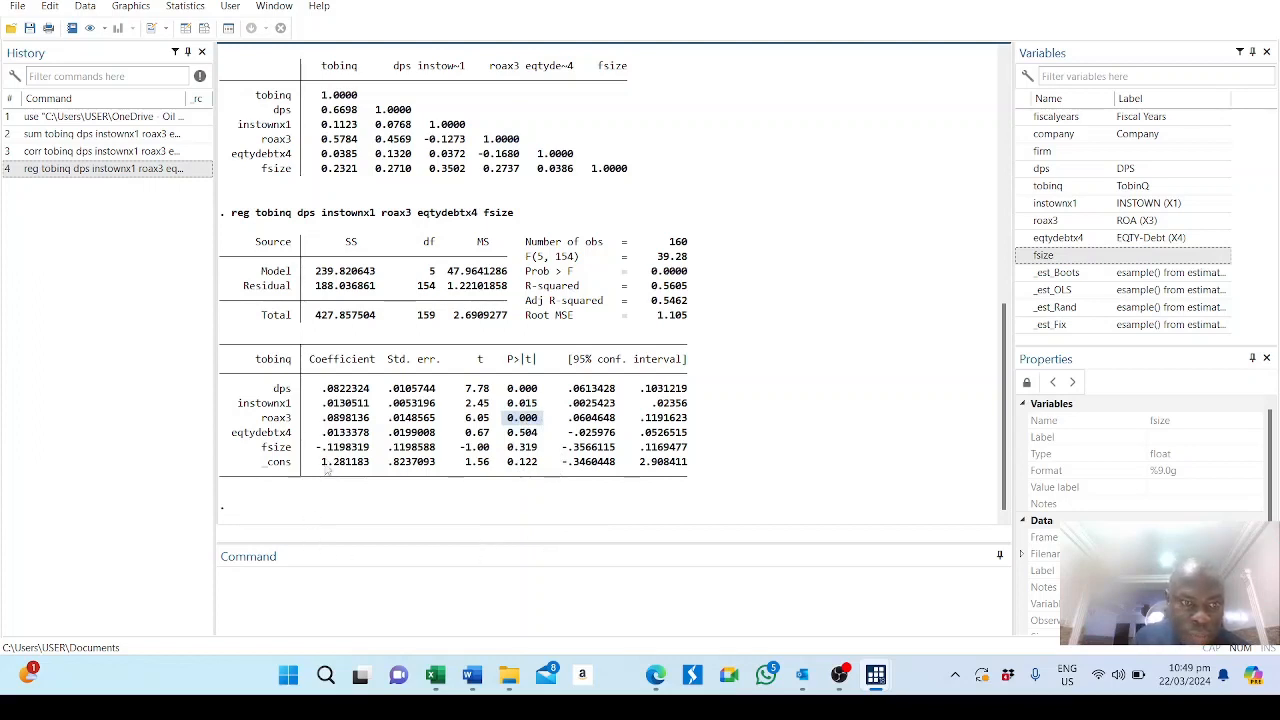
drag(316, 452, 377, 450)
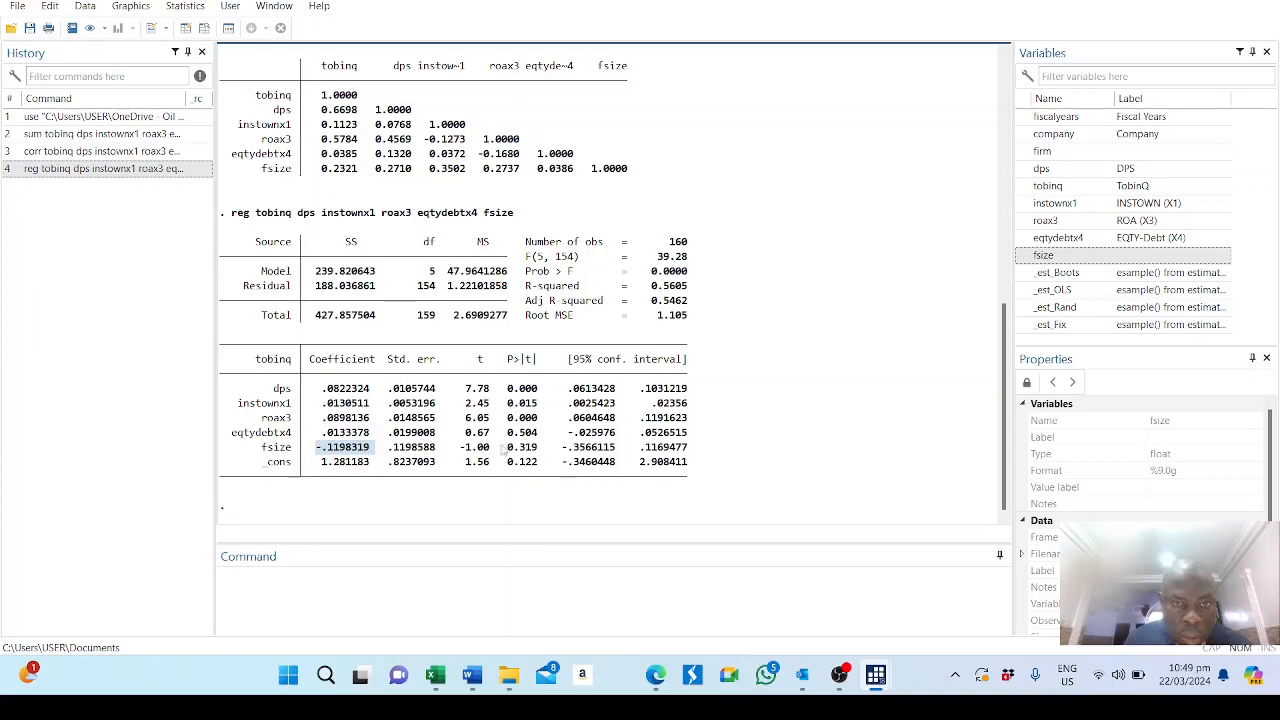
drag(507, 447, 552, 447)
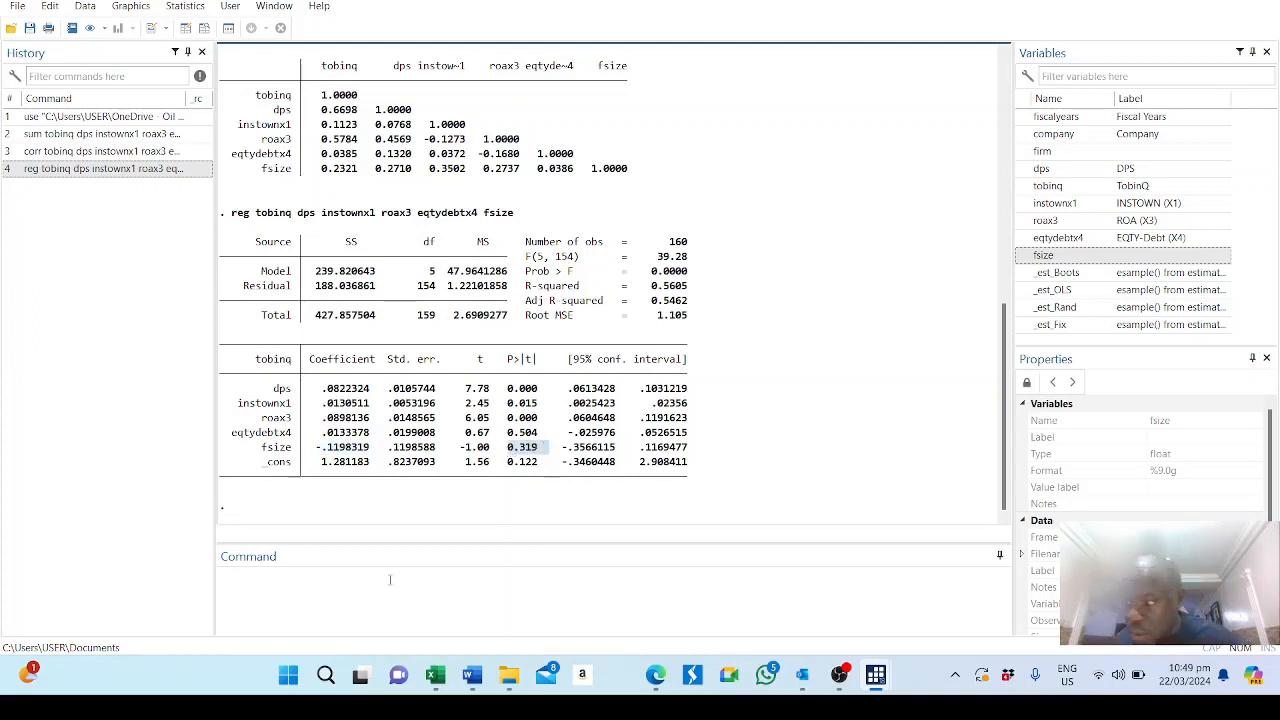
Run the Shapiro-Wilk normality test with swilk on tobinq, dps, instownx1, roax3, eqtydebtx4 and fsize.
click(321, 600)
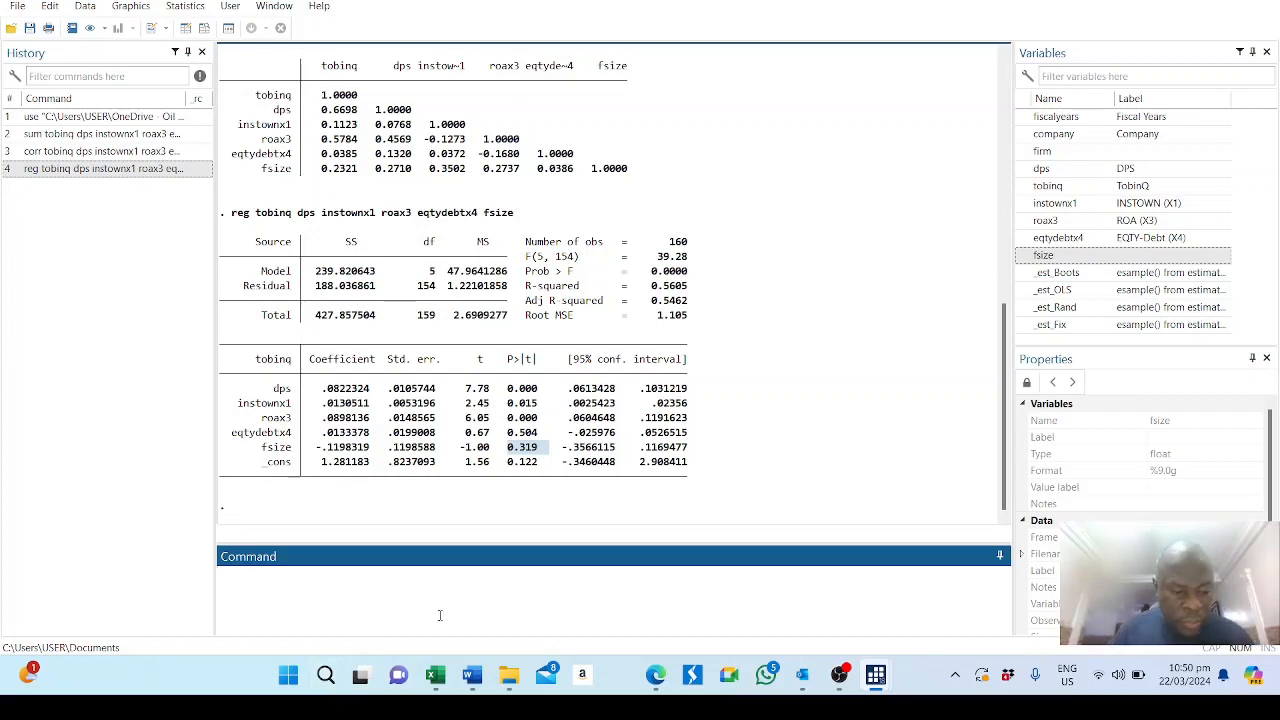
text(sw)
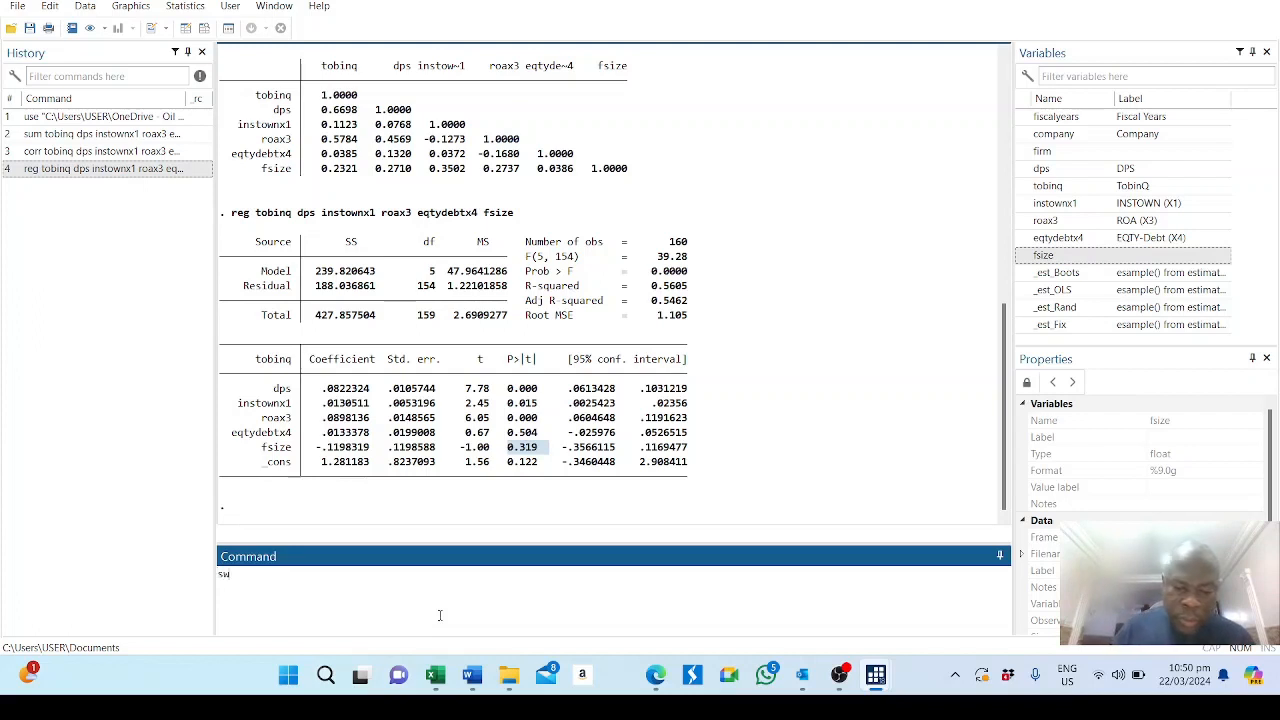
text(ilk)
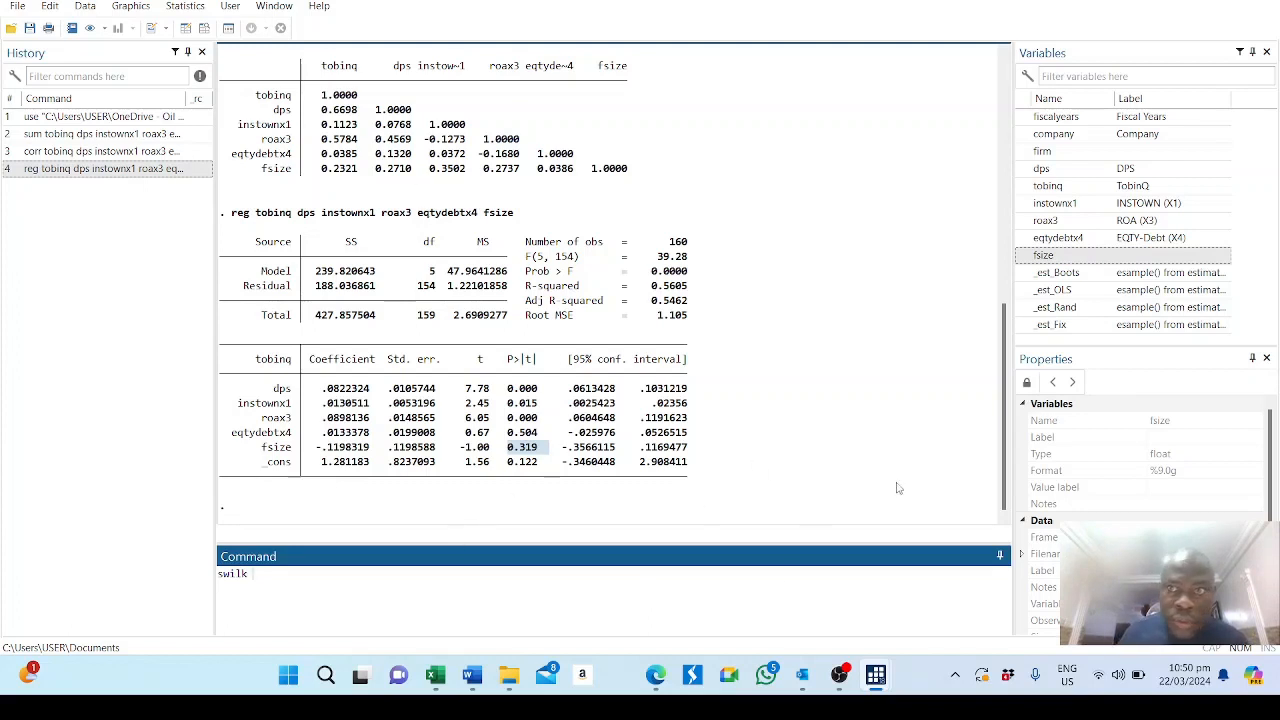
double_click(1047, 188)
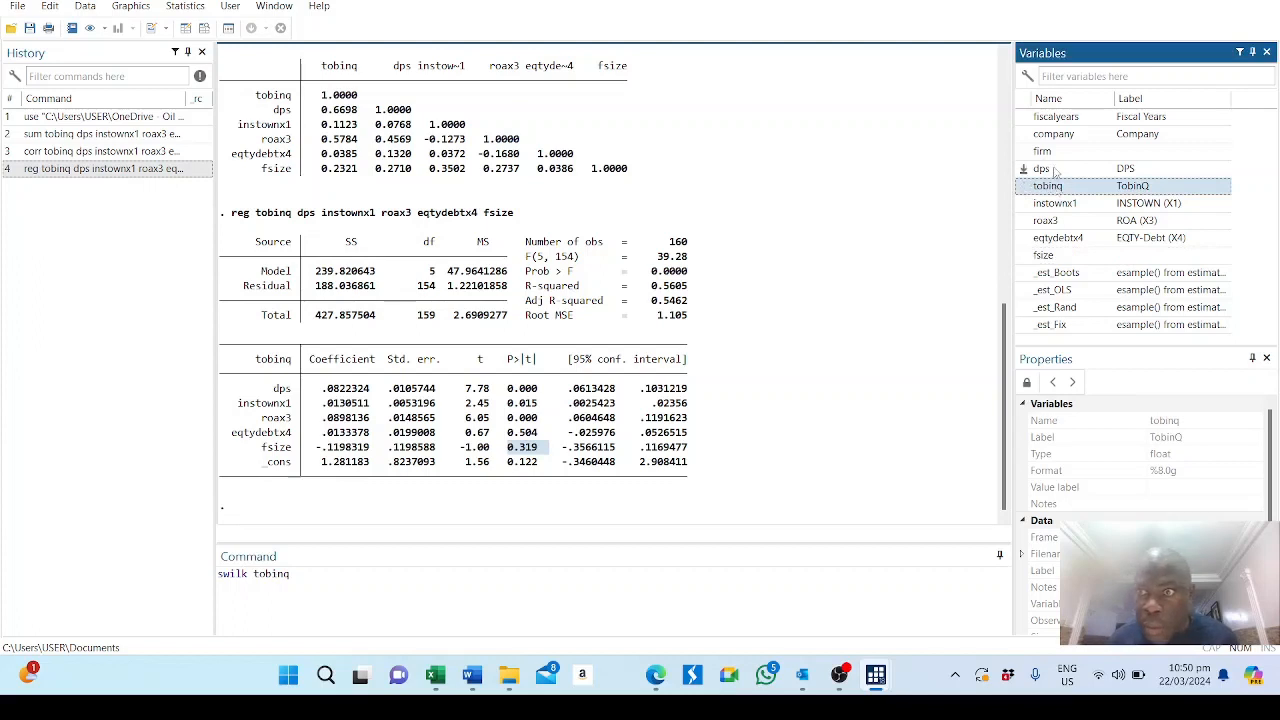
double_click(1052, 170)
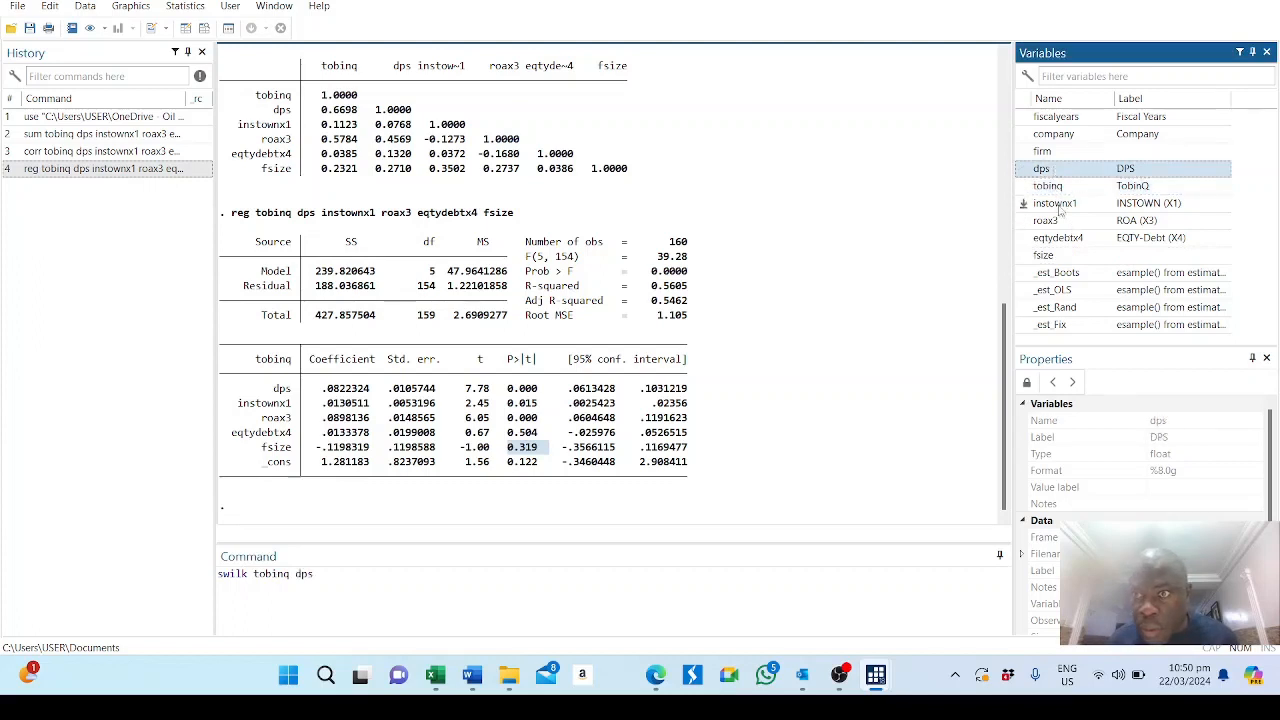
double_click(1058, 204)
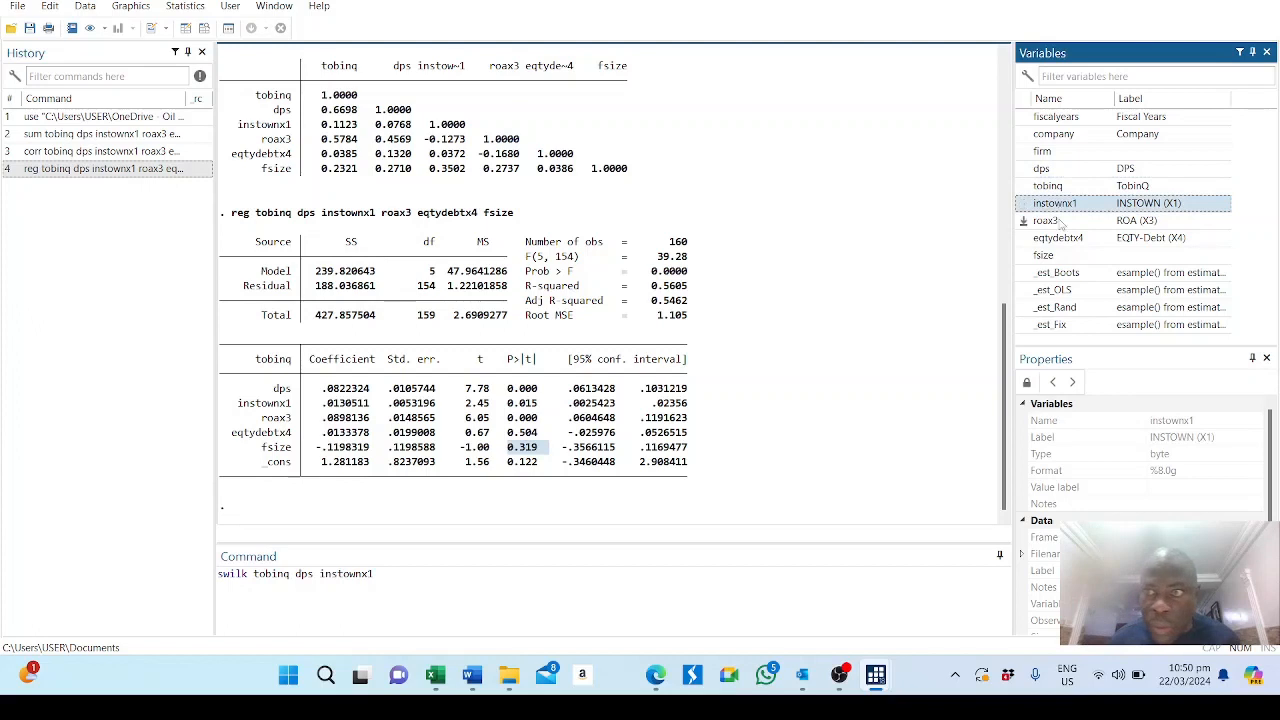
double_click(1050, 221)
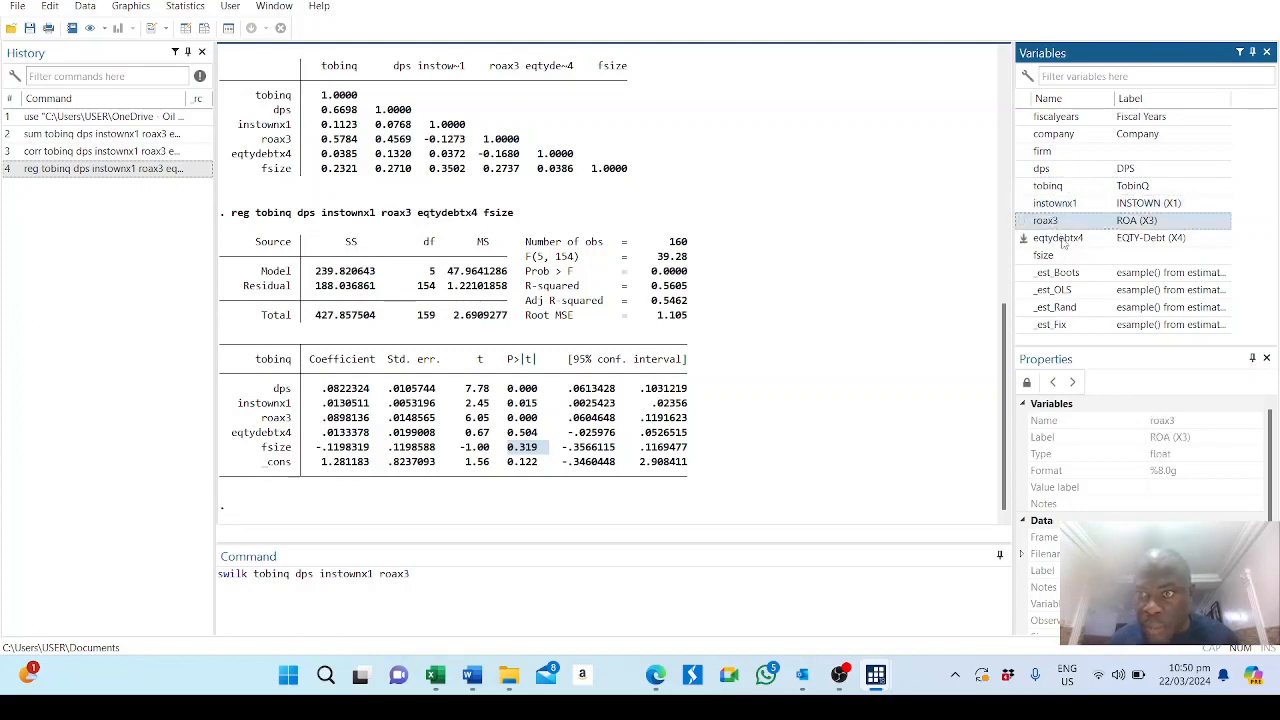
double_click(1063, 243)
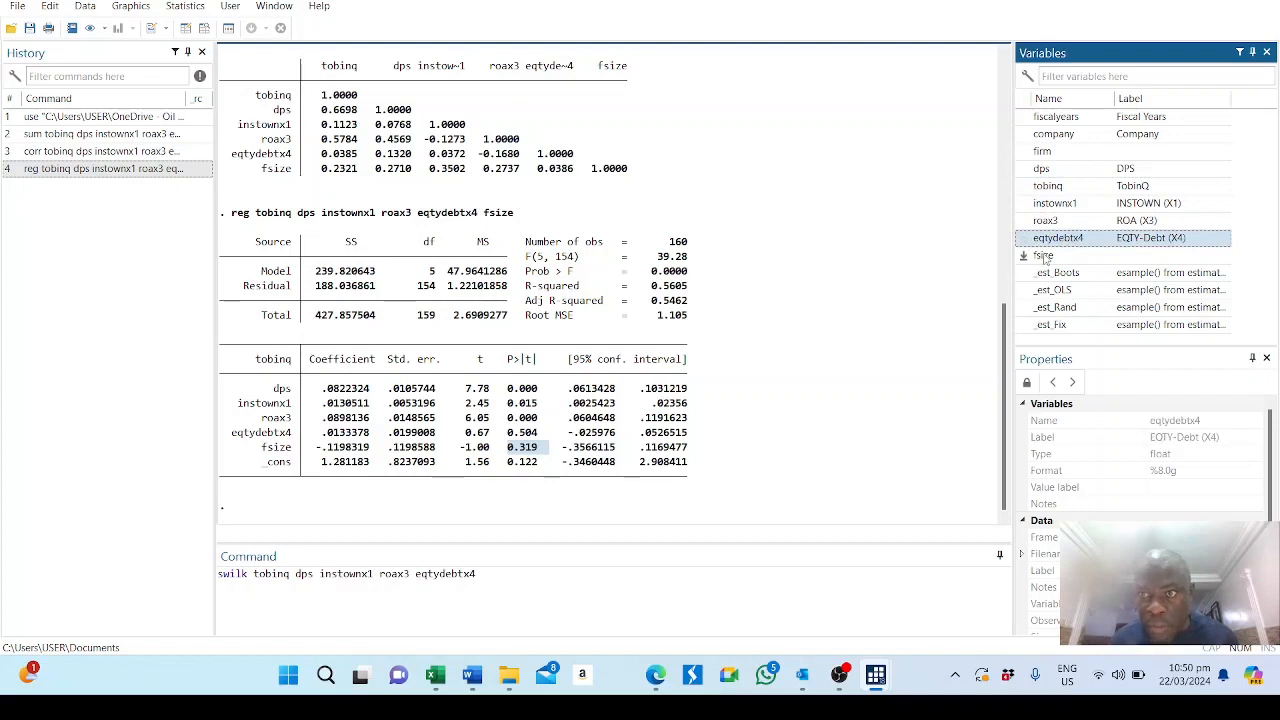
click(1044, 257)
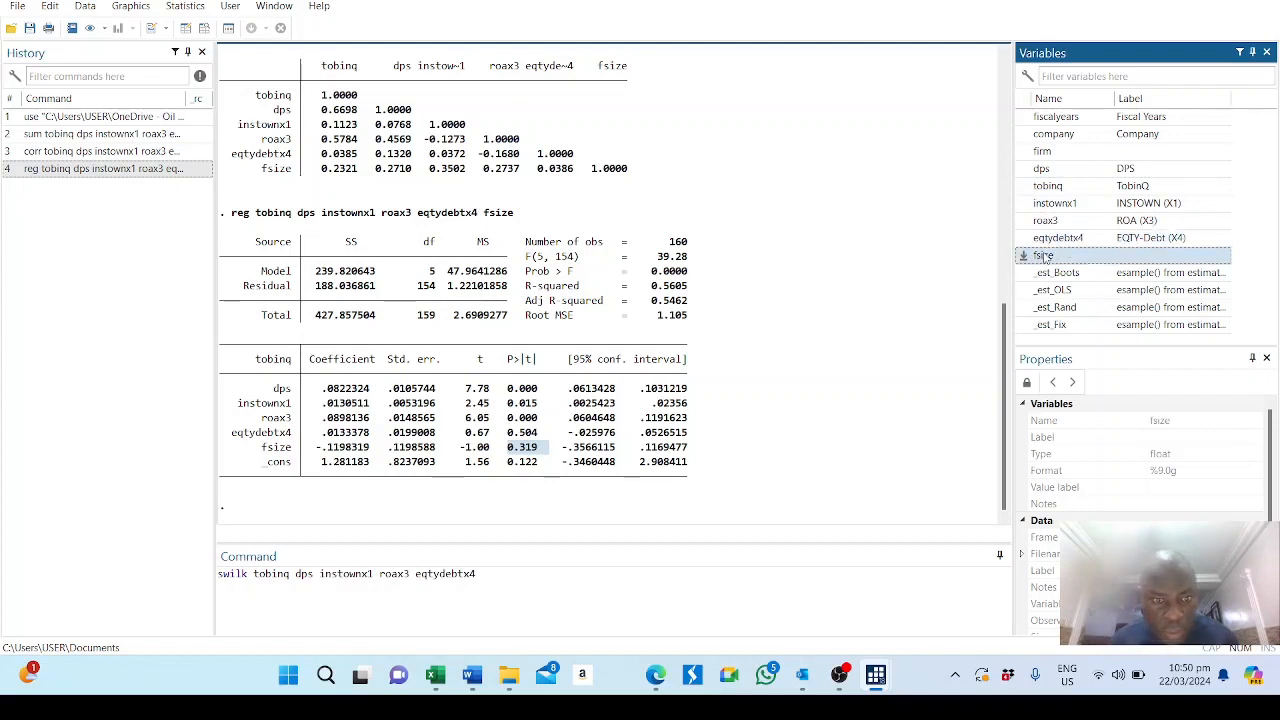
double_click(1044, 257)
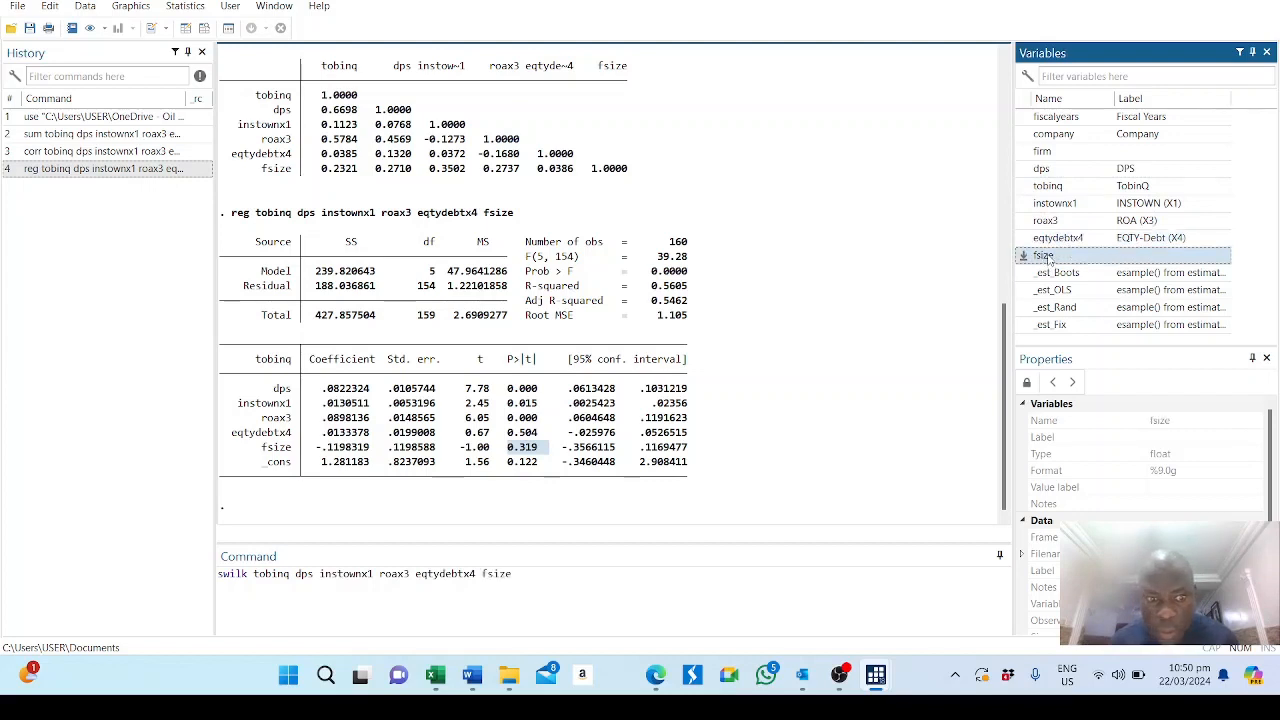
mouse_move(803, 665)
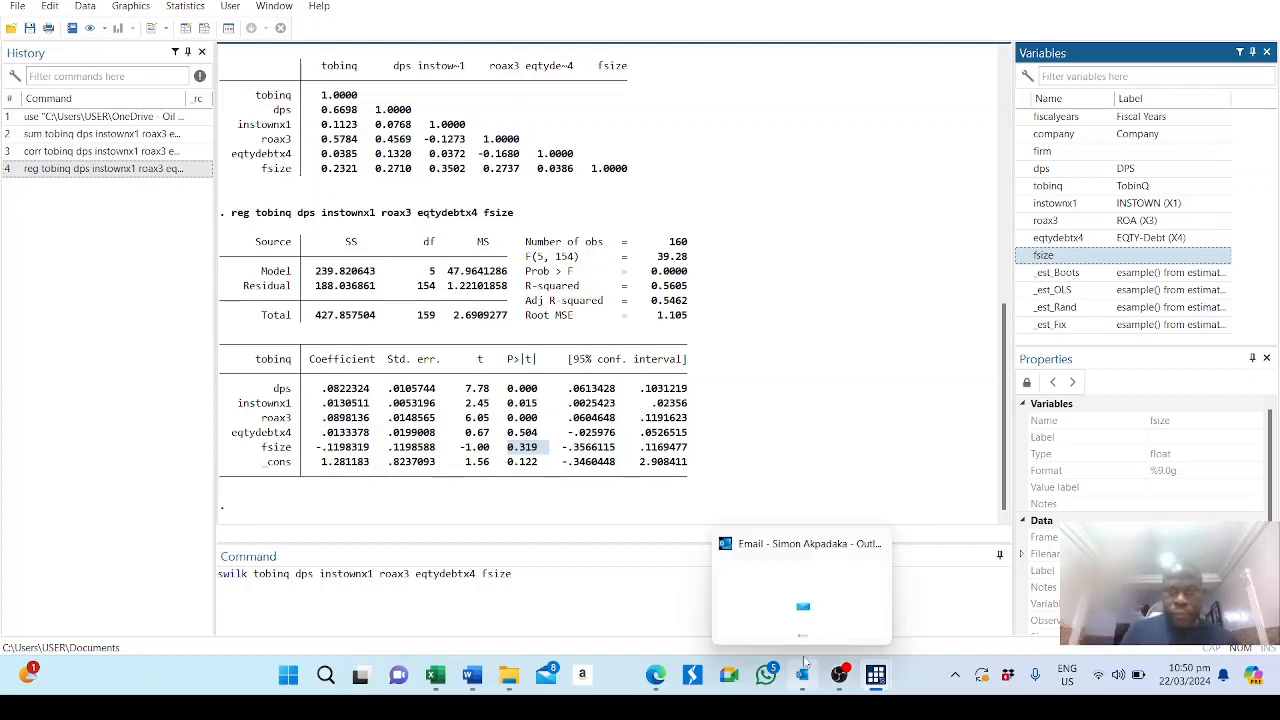
click(583, 577)
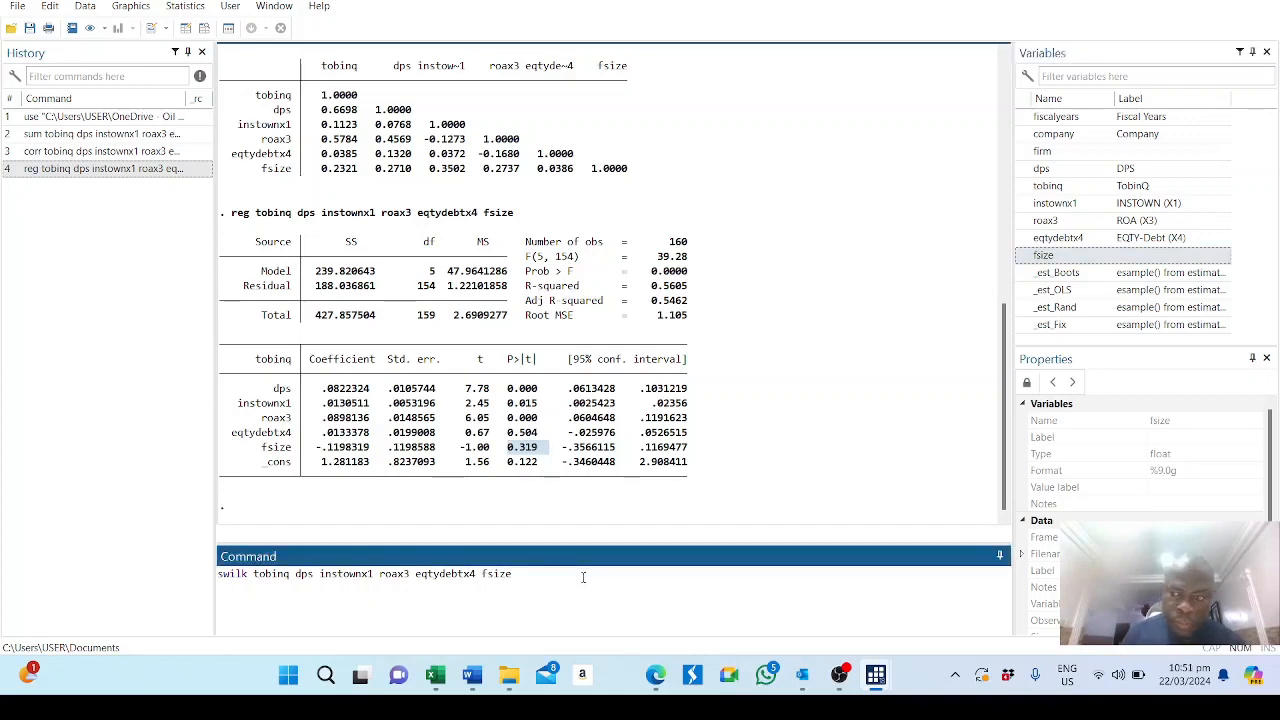
key(Return)
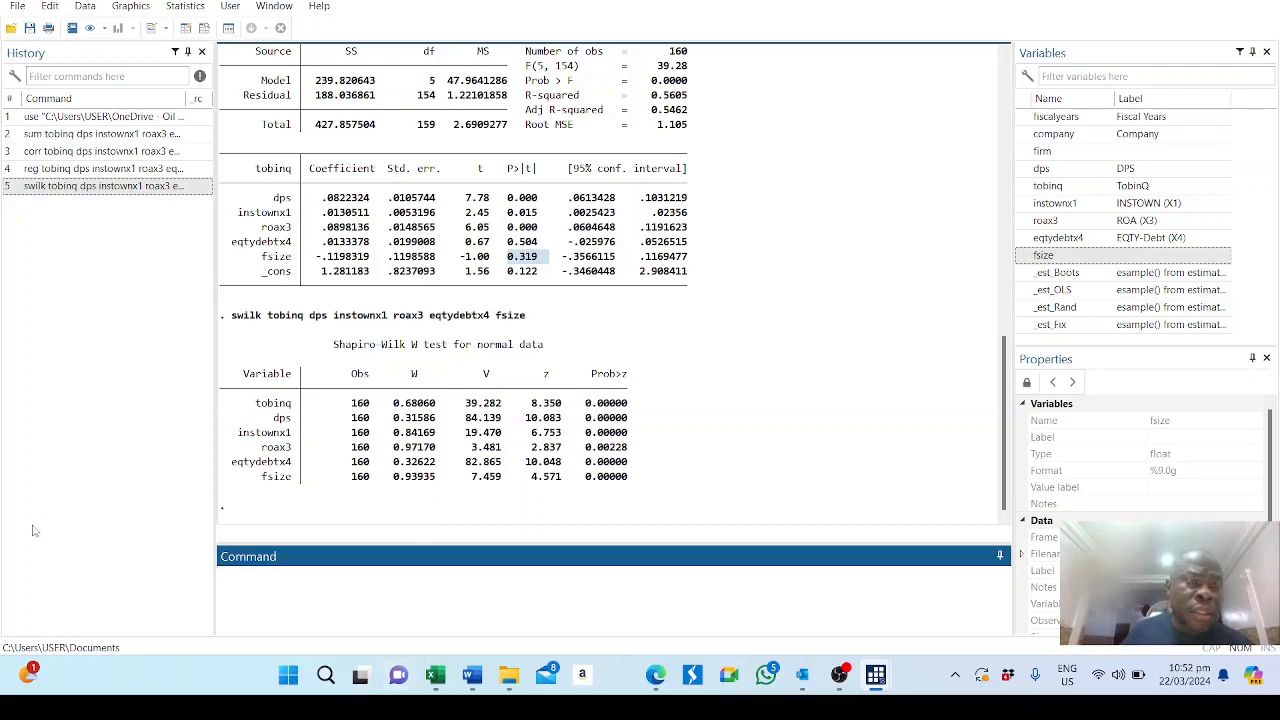
Open the Linear regression dialog and set tobinq as the dependent variable.
click(187, 7)
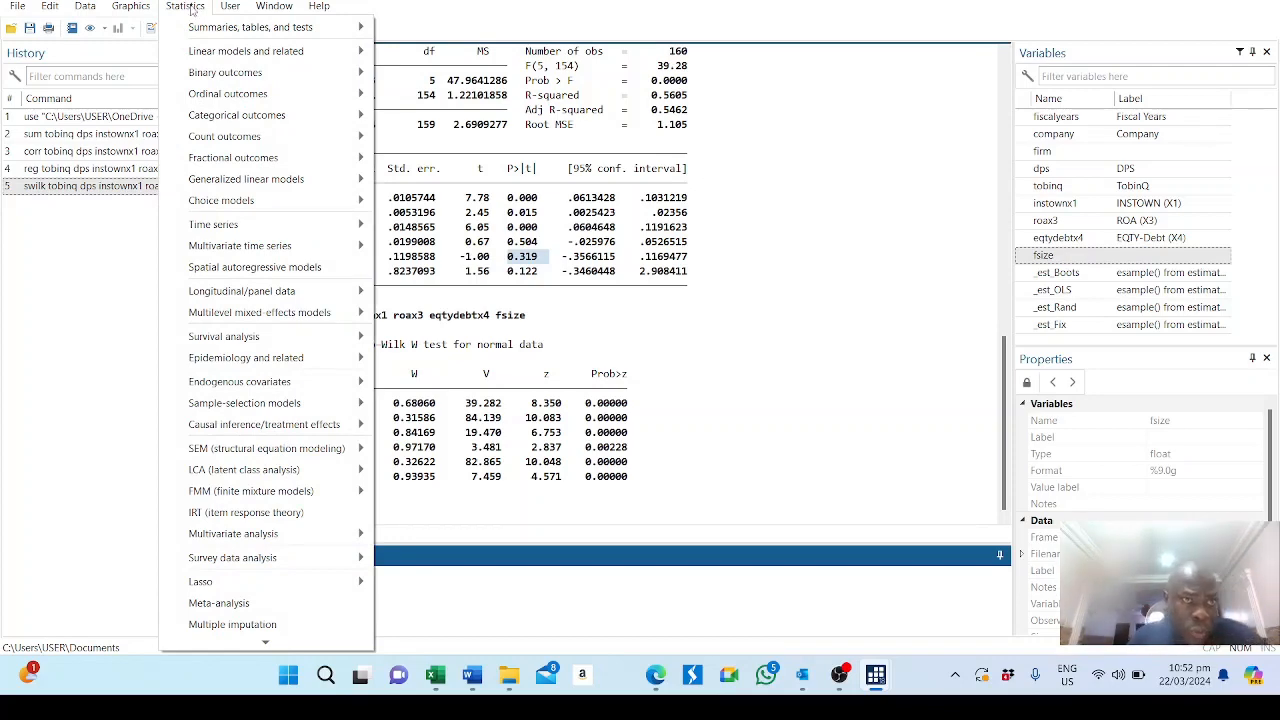
mouse_move(228, 56)
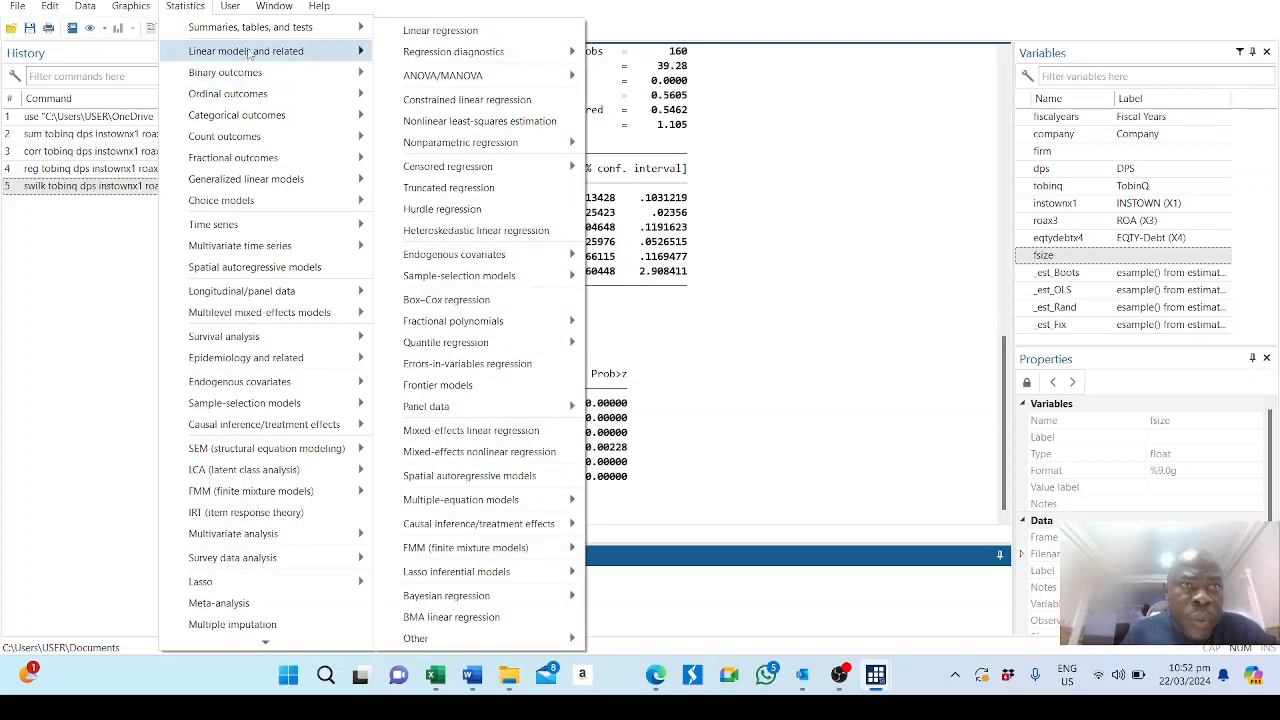
click(437, 32)
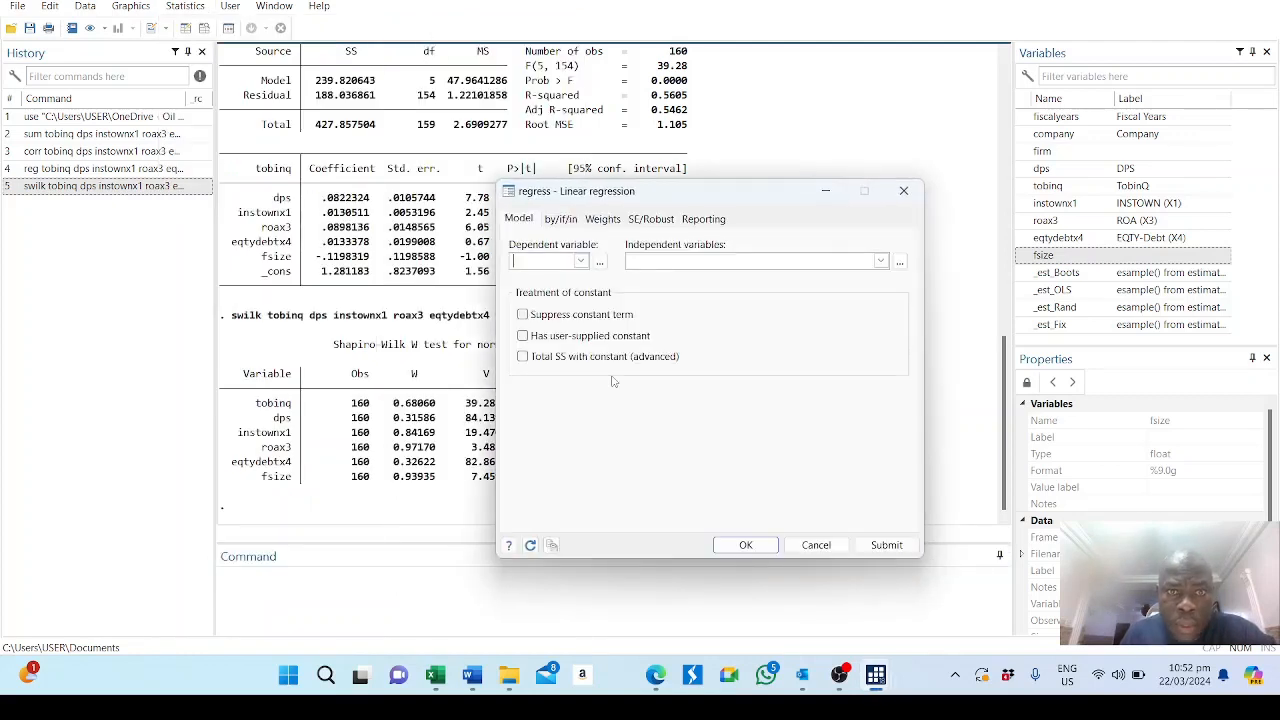
click(580, 262)
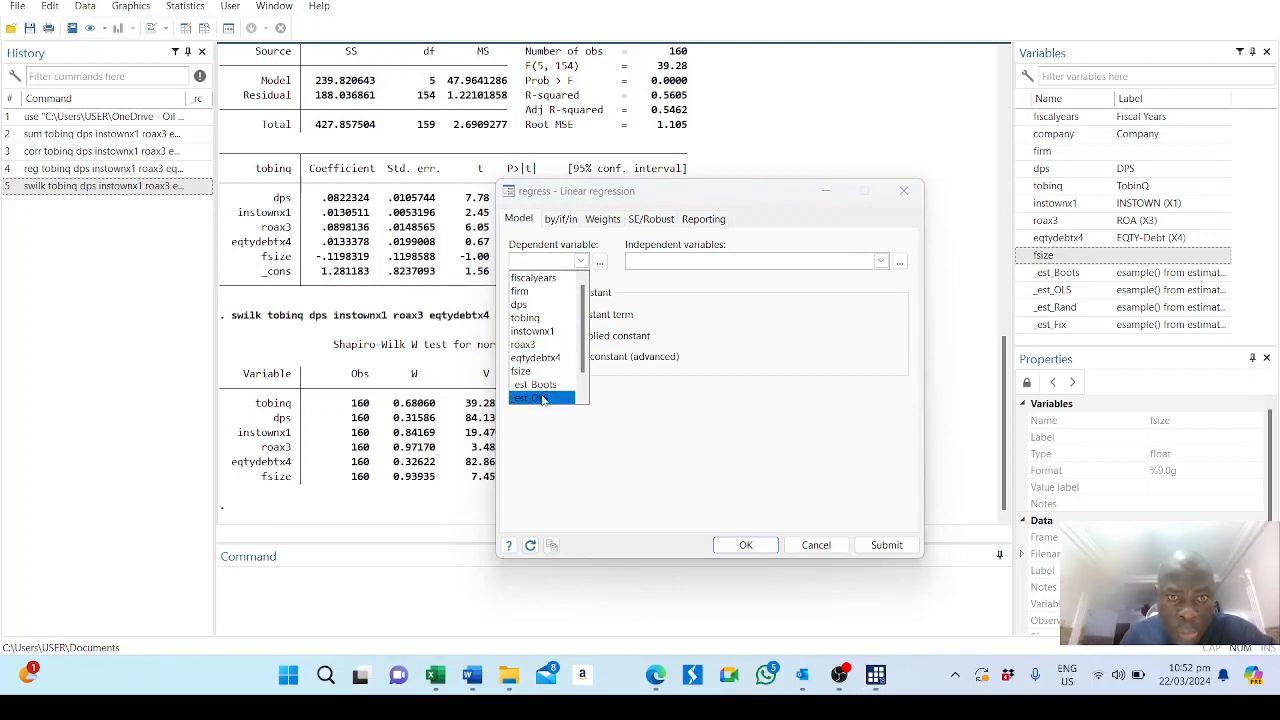
click(543, 319)
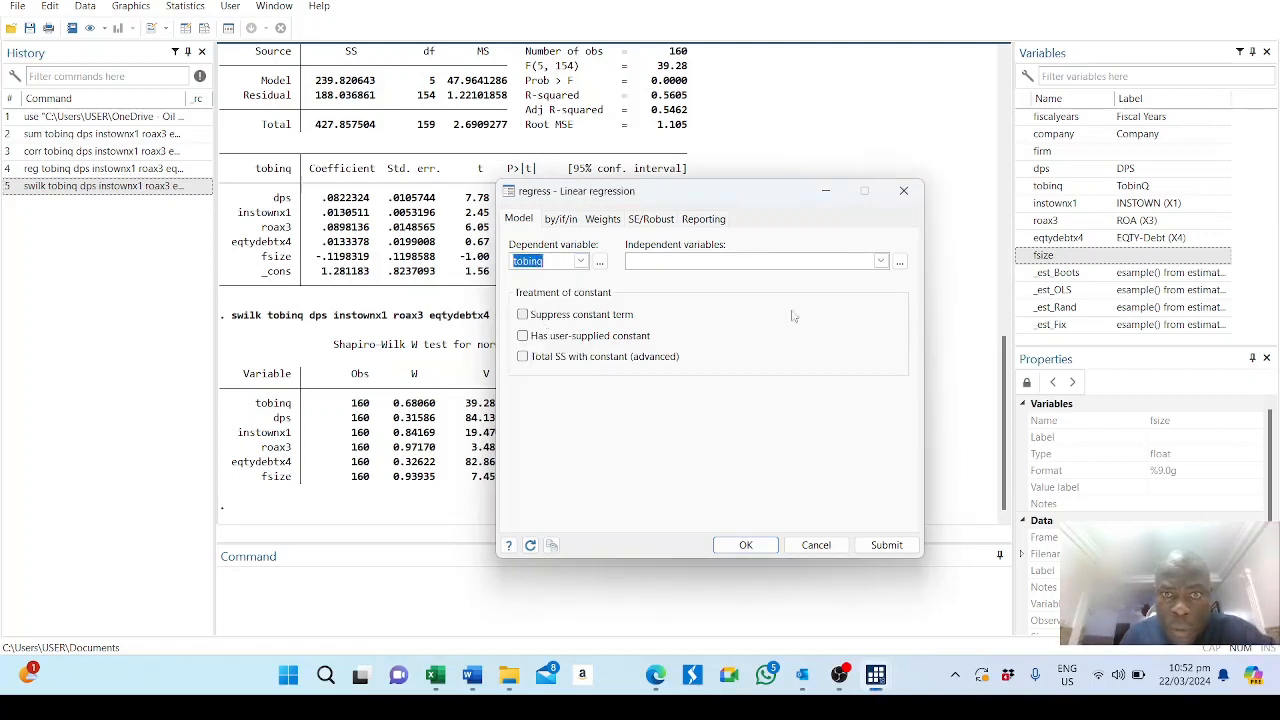
Set the independent variables to dps, instownx1 (entered twice), roax3, eqtydebtx4 and fsize.
click(881, 261)
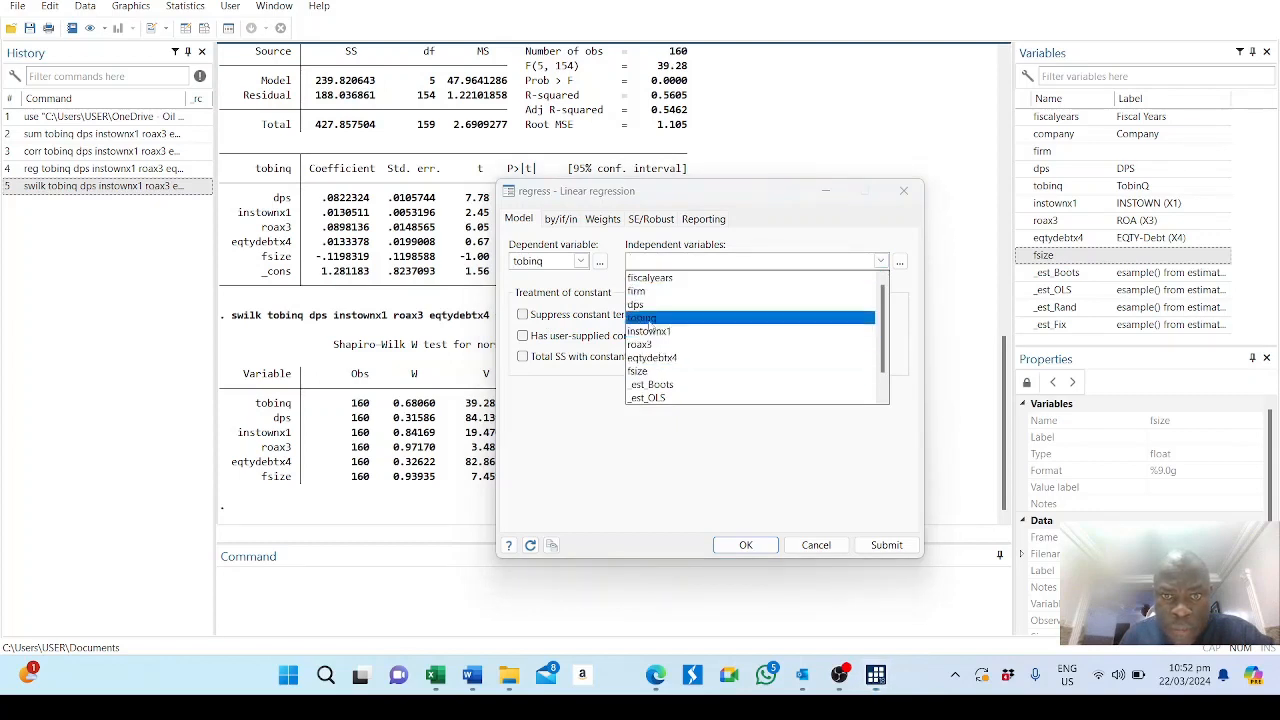
click(662, 306)
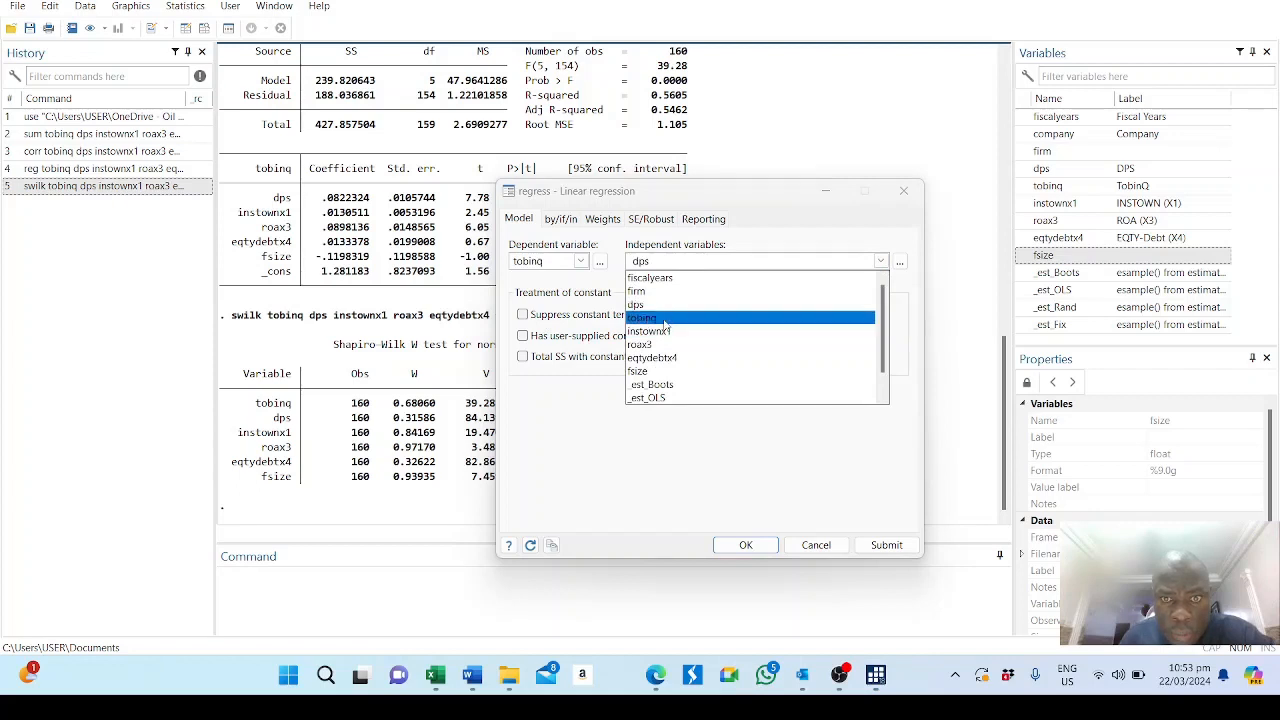
double_click(666, 334)
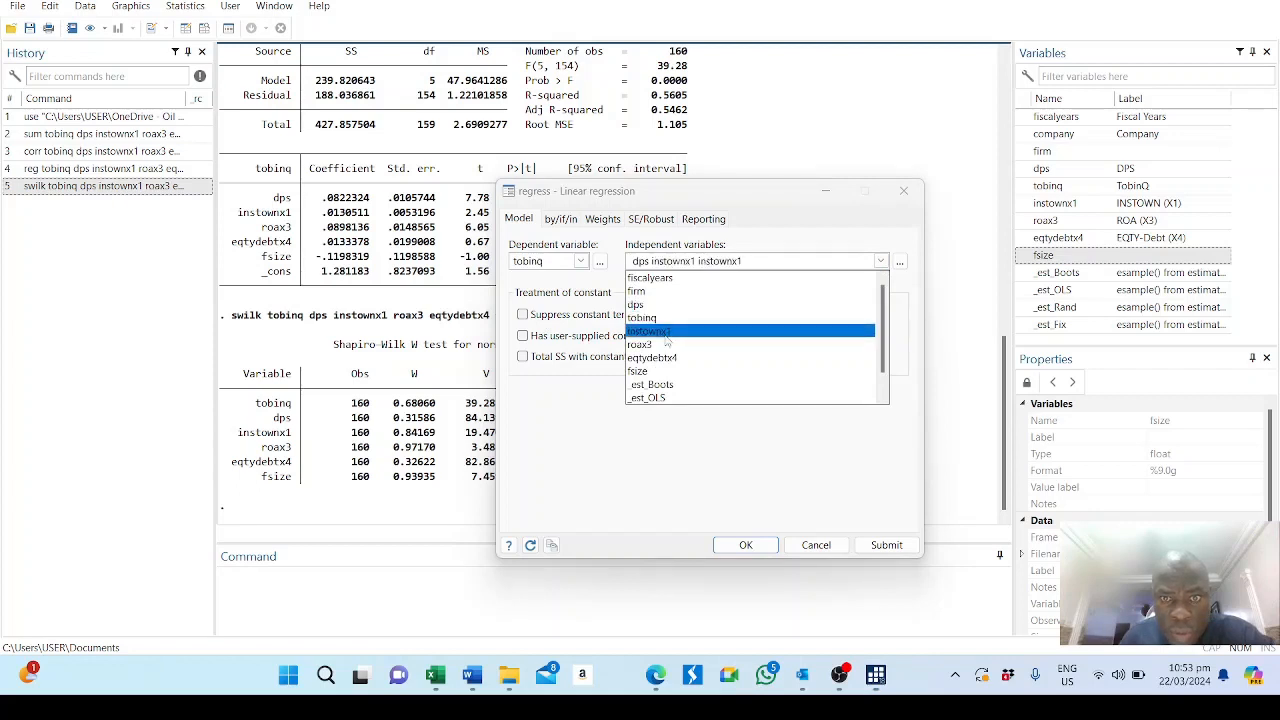
click(654, 345)
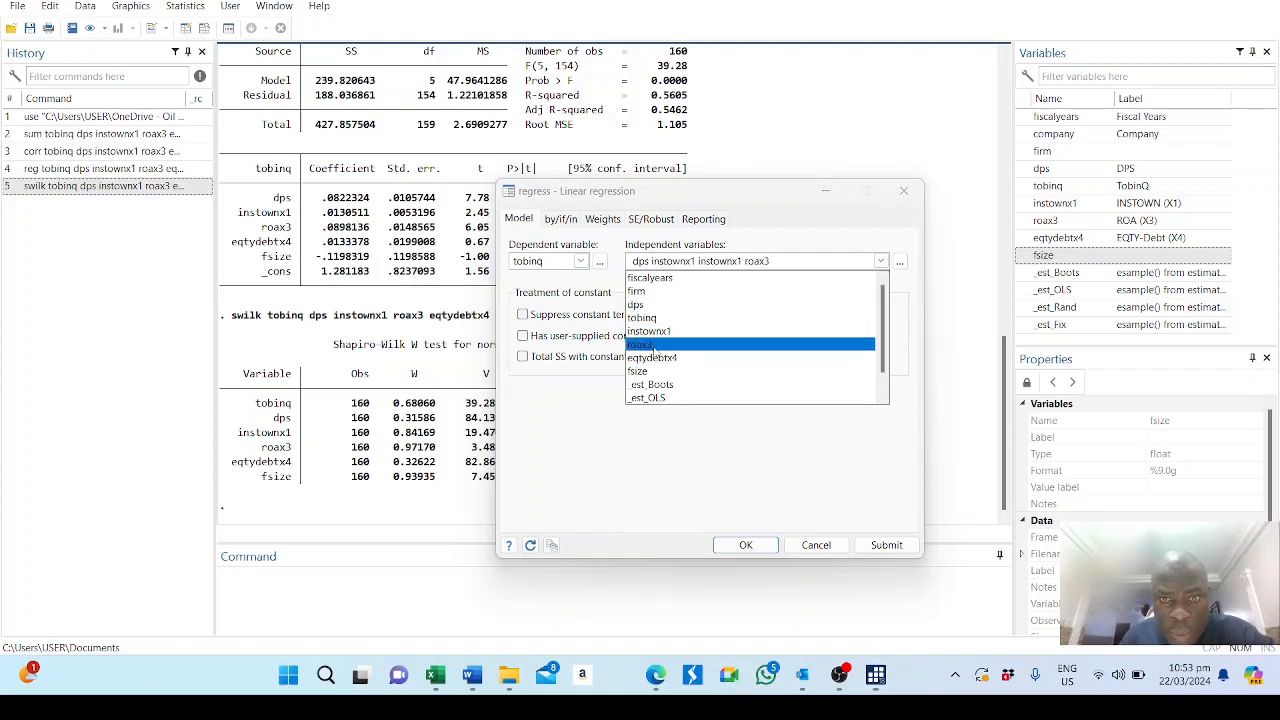
click(652, 366)
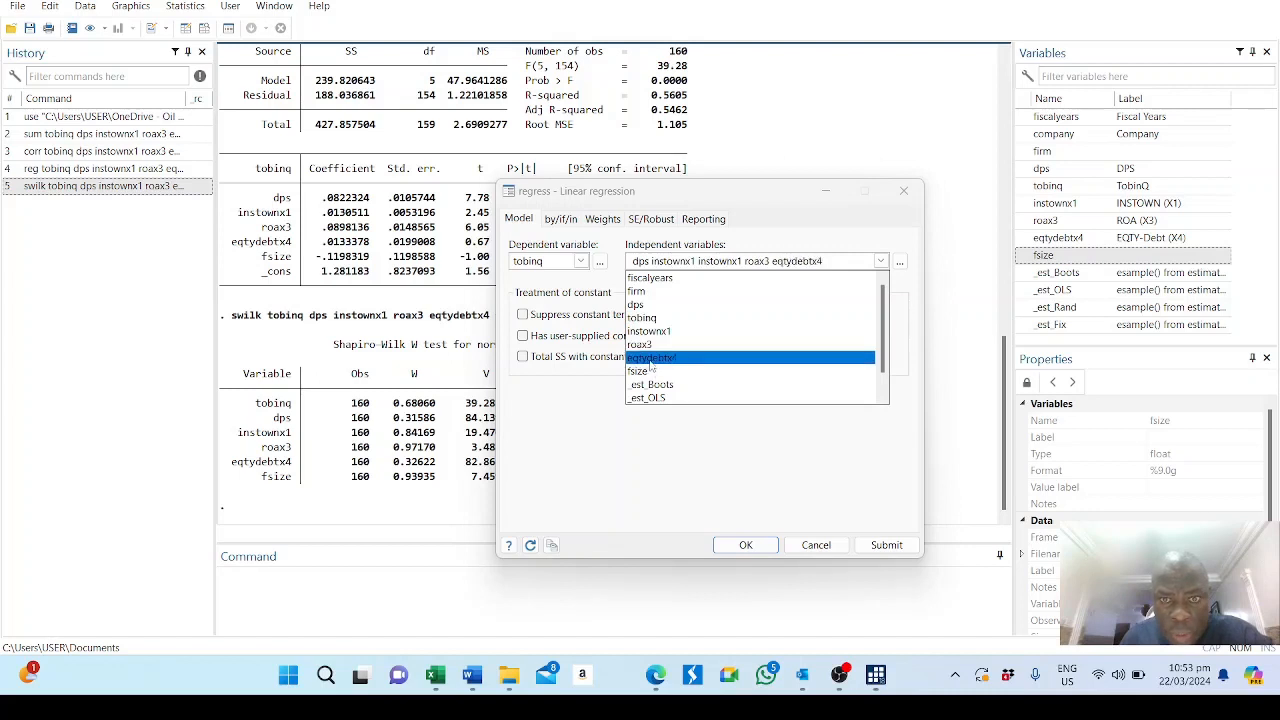
click(640, 372)
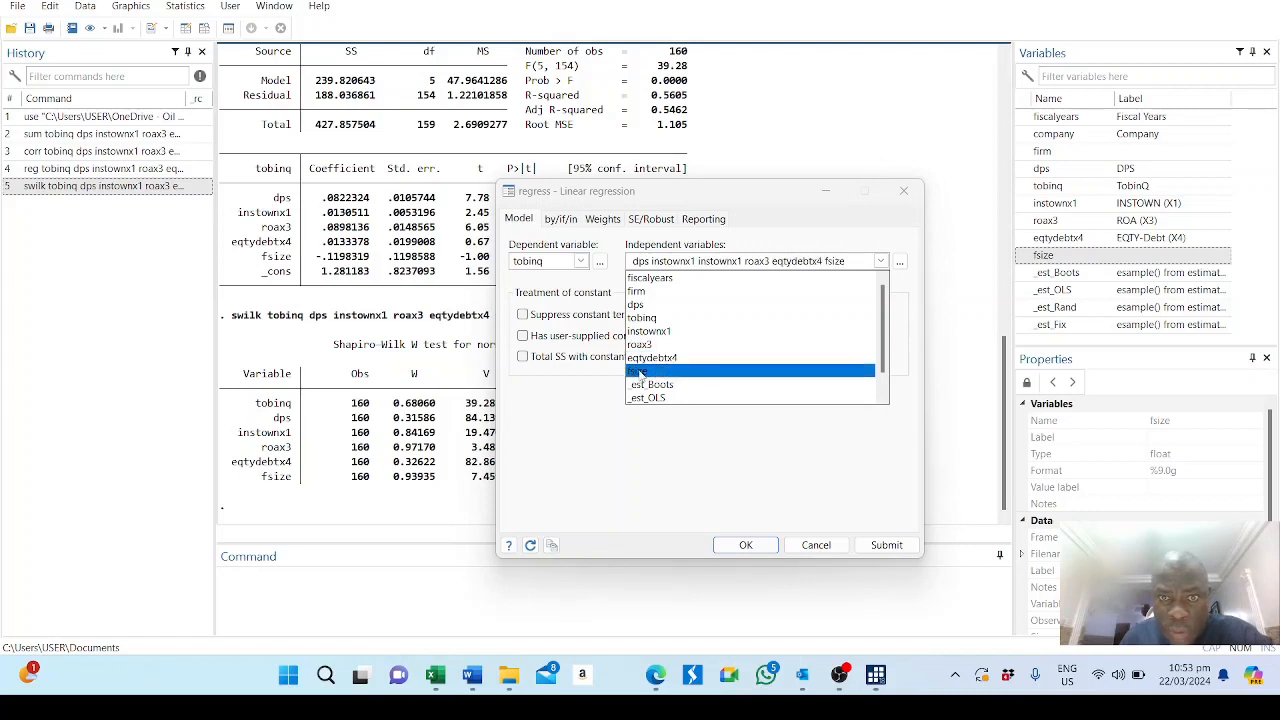
click(540, 420)
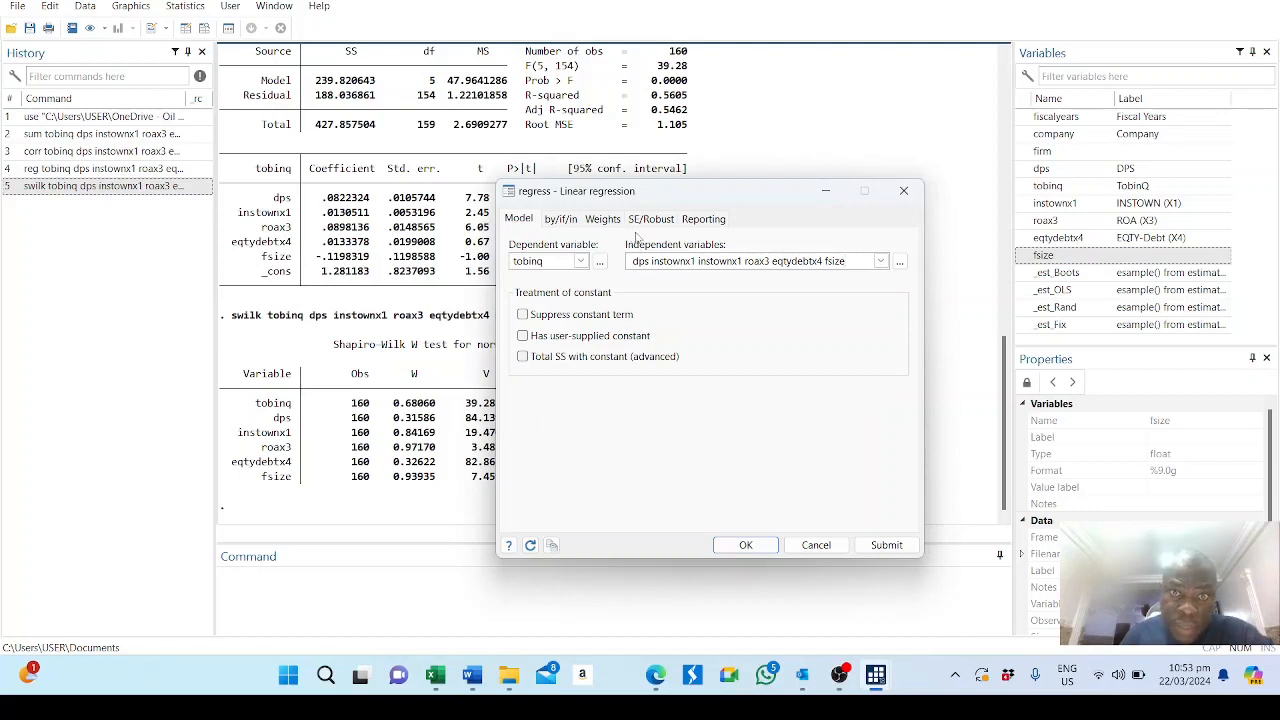
Run the regression with bootstrap standard errors, 500 replications and random-number seed 123, and close the regression dialog.
click(655, 222)
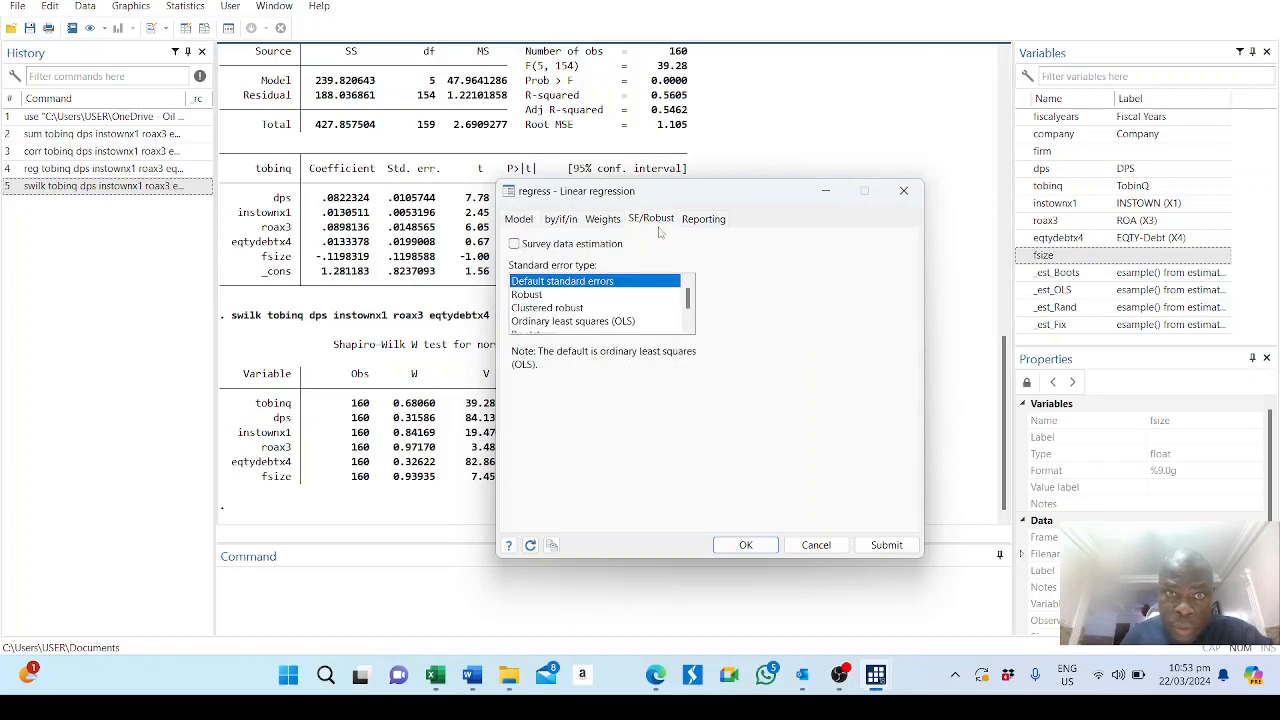
click(688, 326)
click(688, 326)
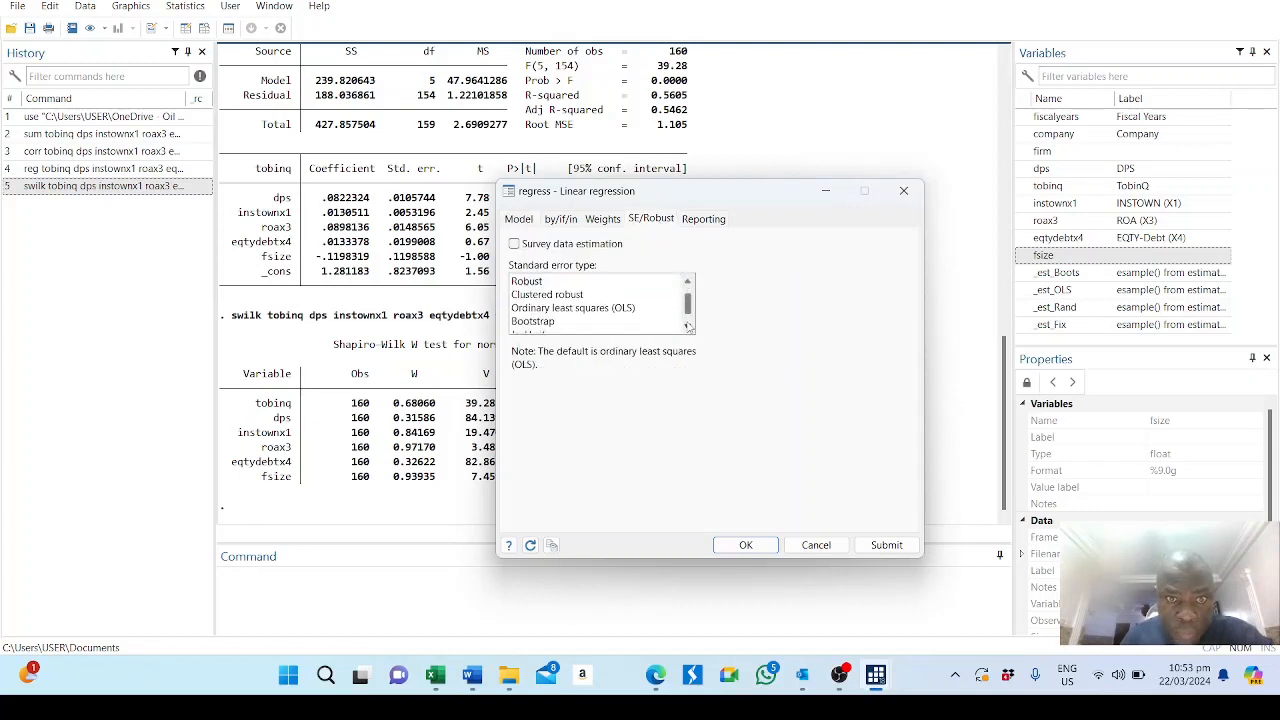
click(553, 321)
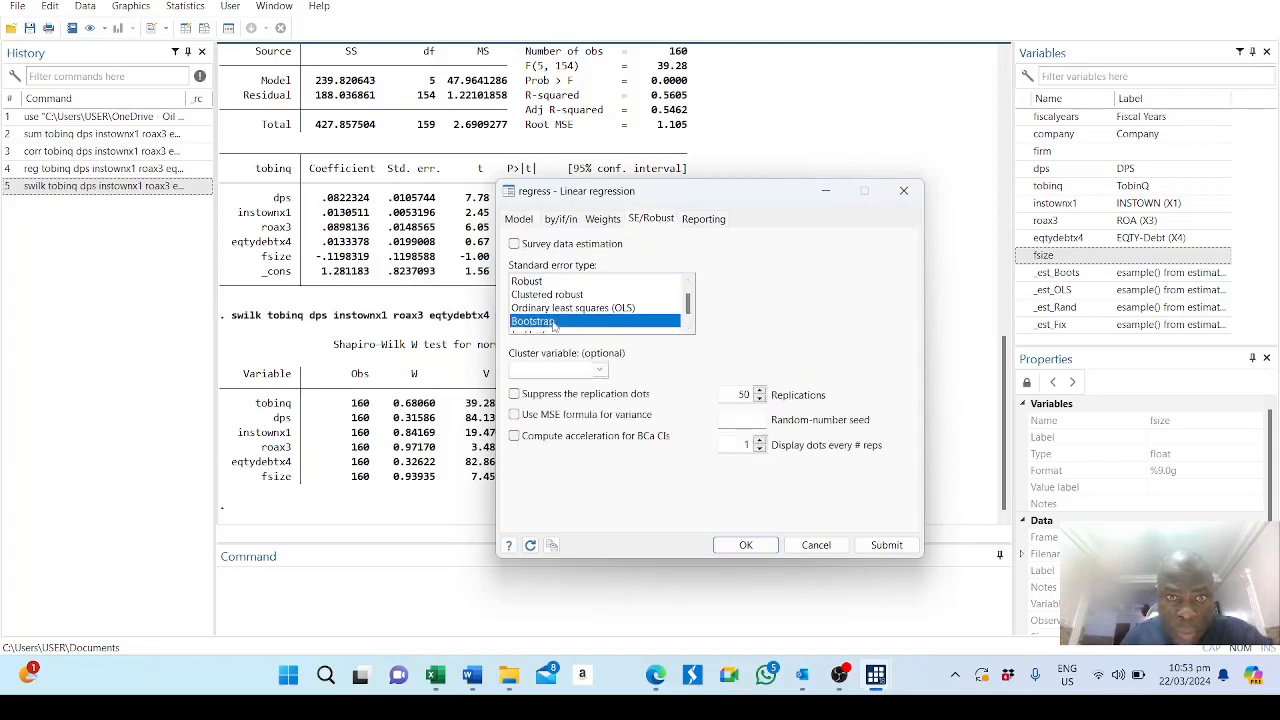
click(743, 394)
text(0)
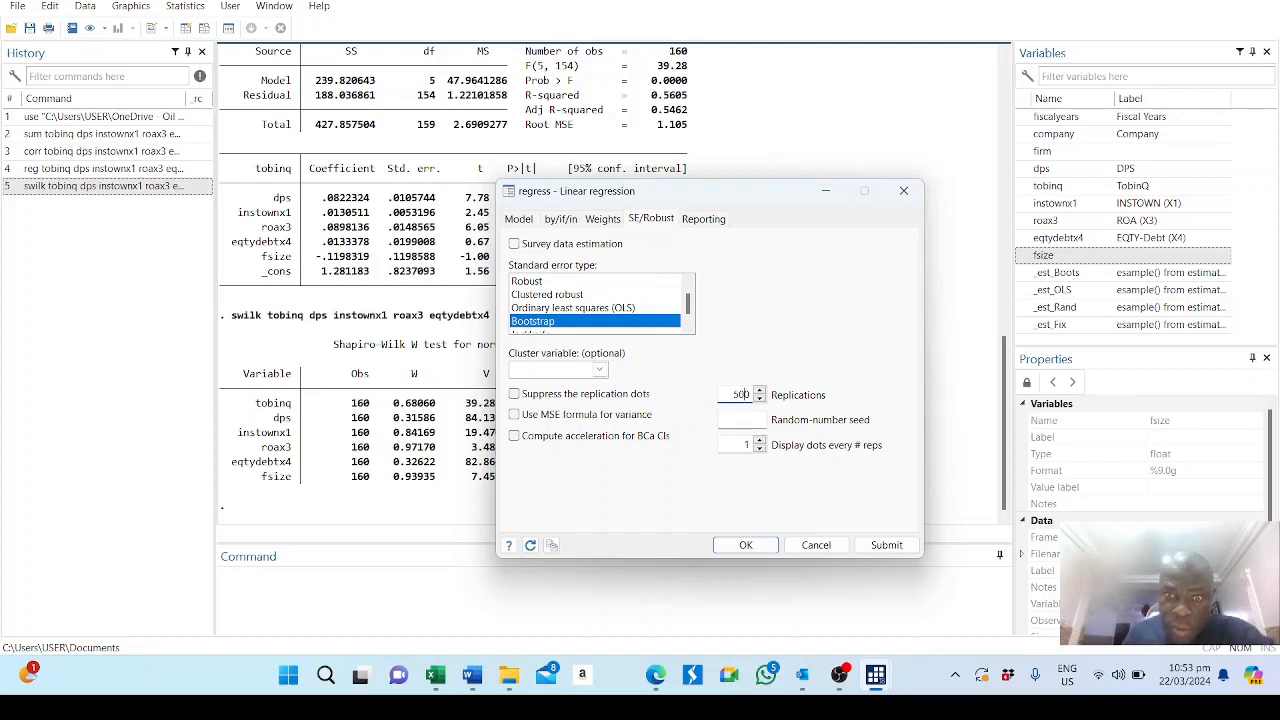
click(746, 421)
text(123)
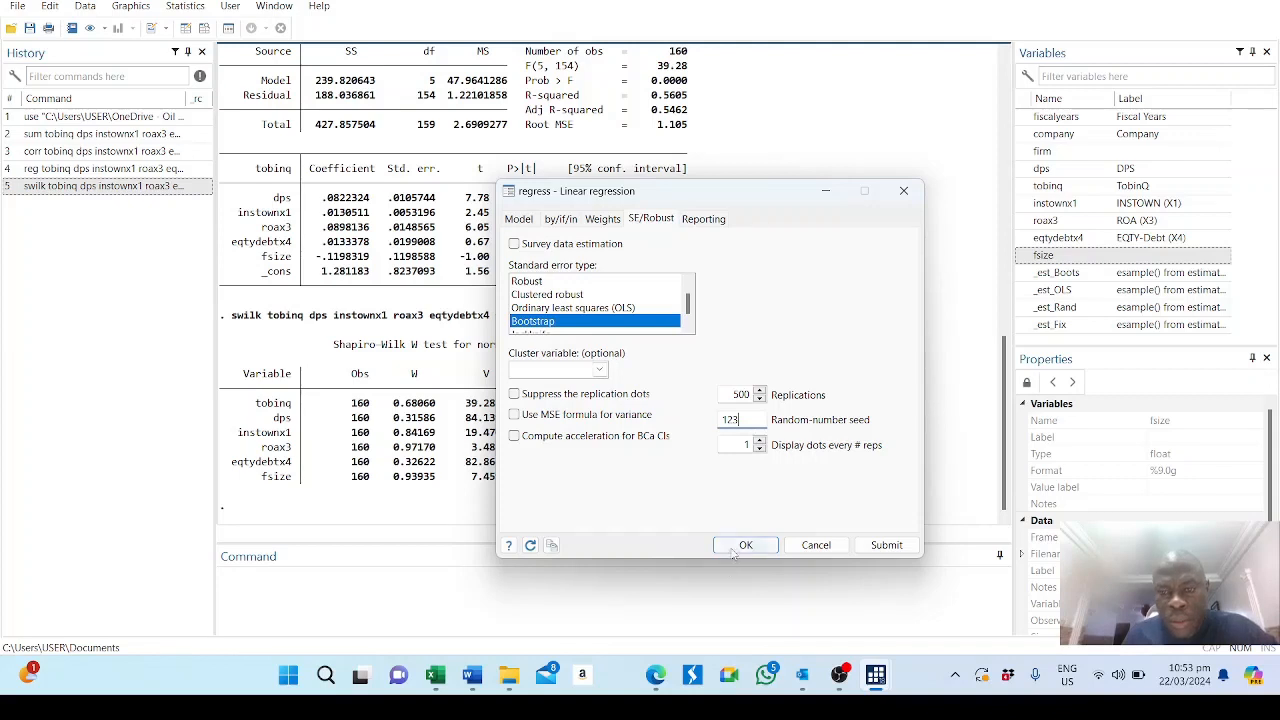
click(887, 546)
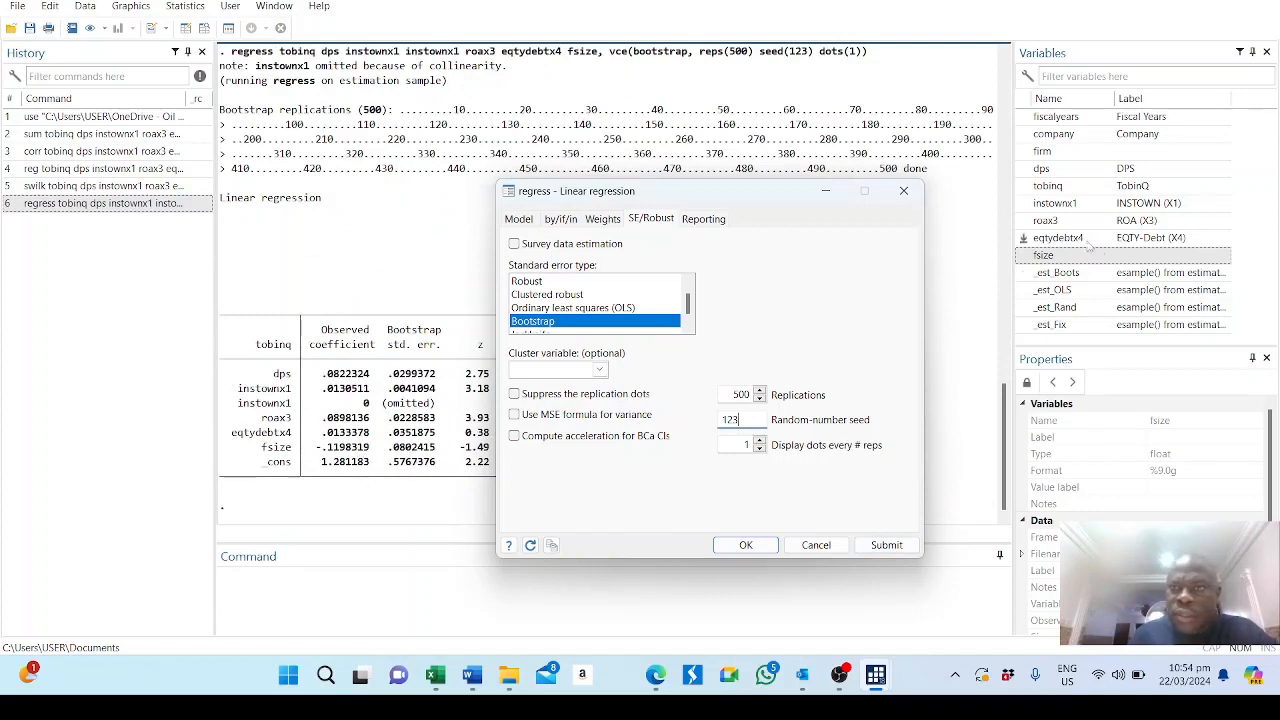
click(903, 191)
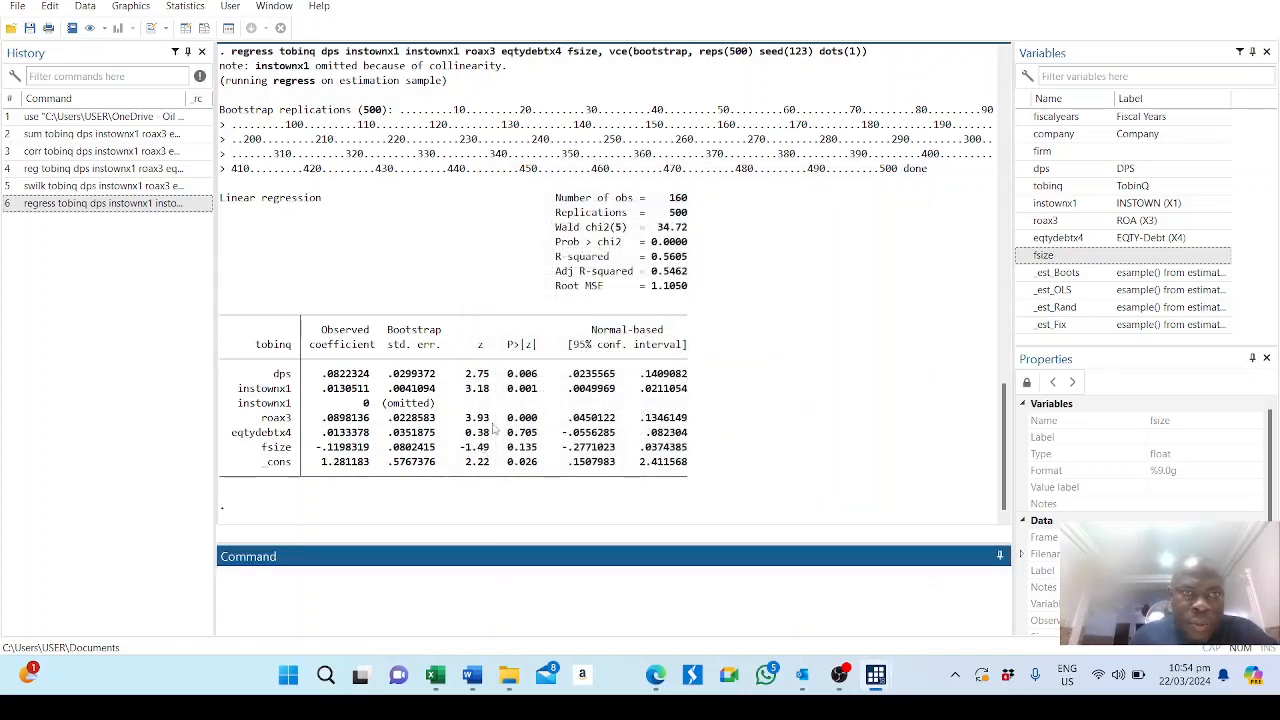
Compare the coefficients and p-values of the bootstrap regression with the earlier OLS regression and the Shapiro-Wilk results.
scroll(492, 428, up, 4)
scroll(492, 428, down, 2)
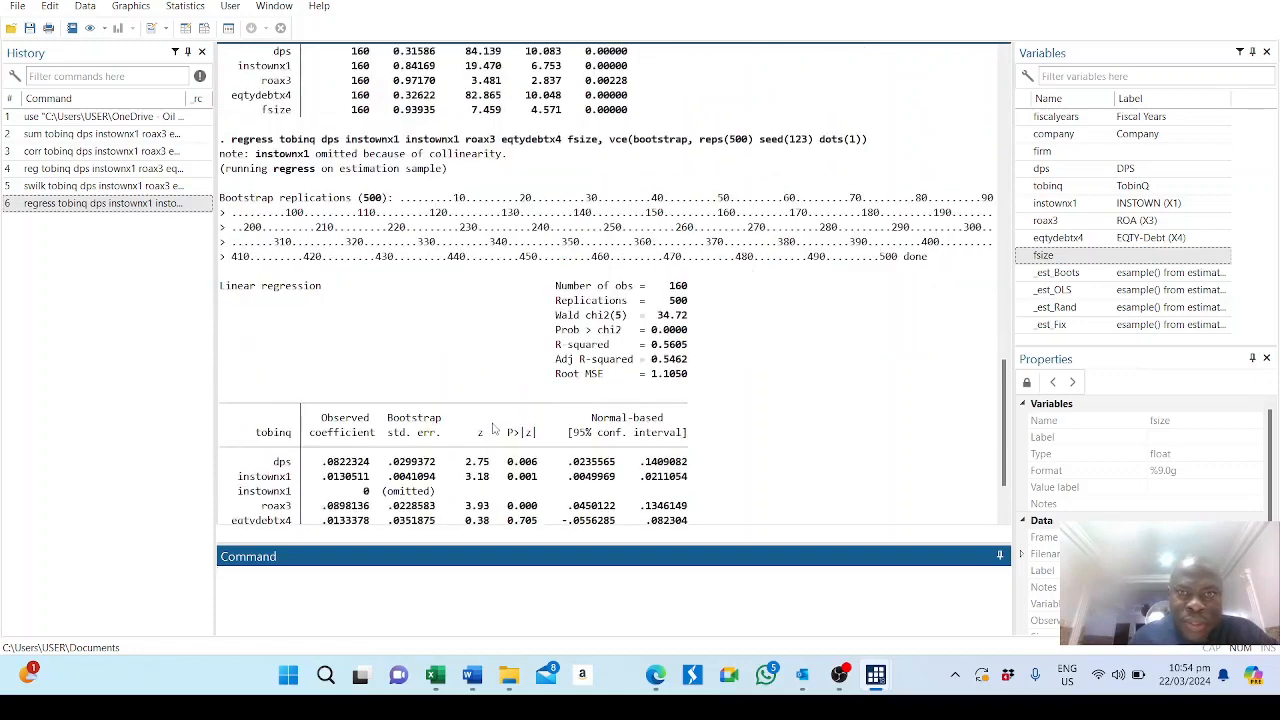
scroll(492, 428, down, 2)
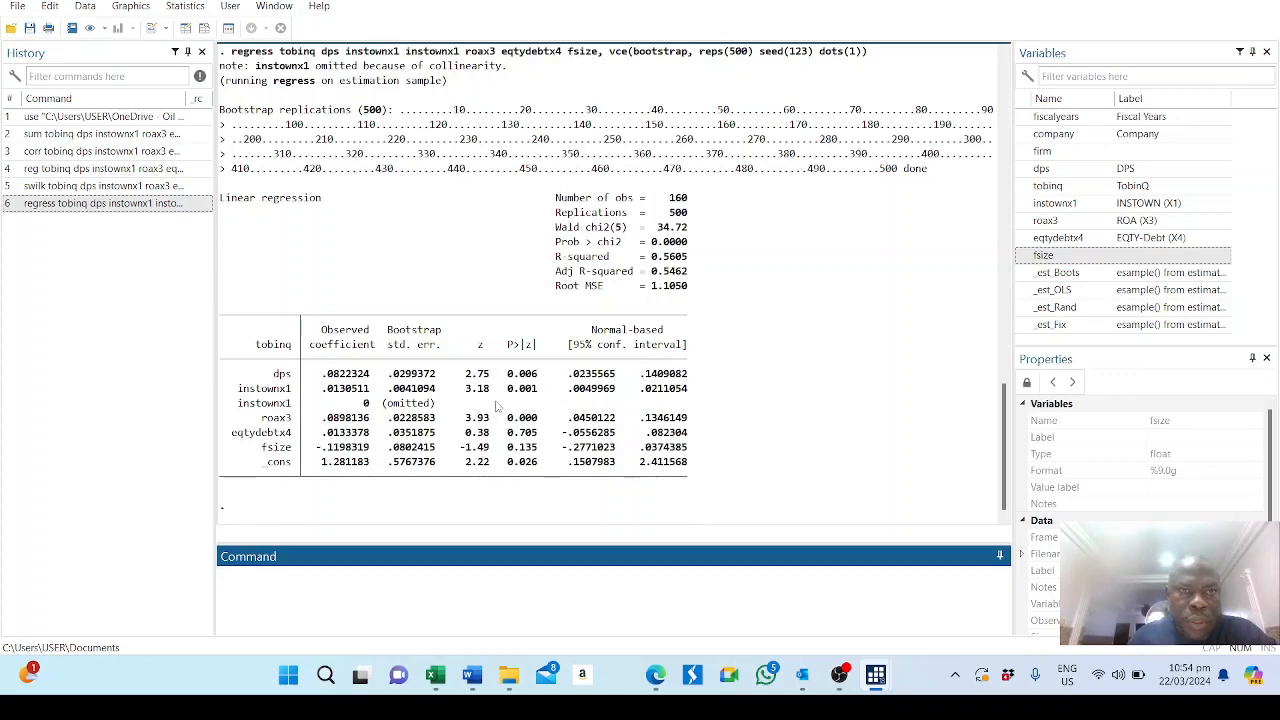
scroll(496, 404, up, 1)
scroll(496, 404, up, 3)
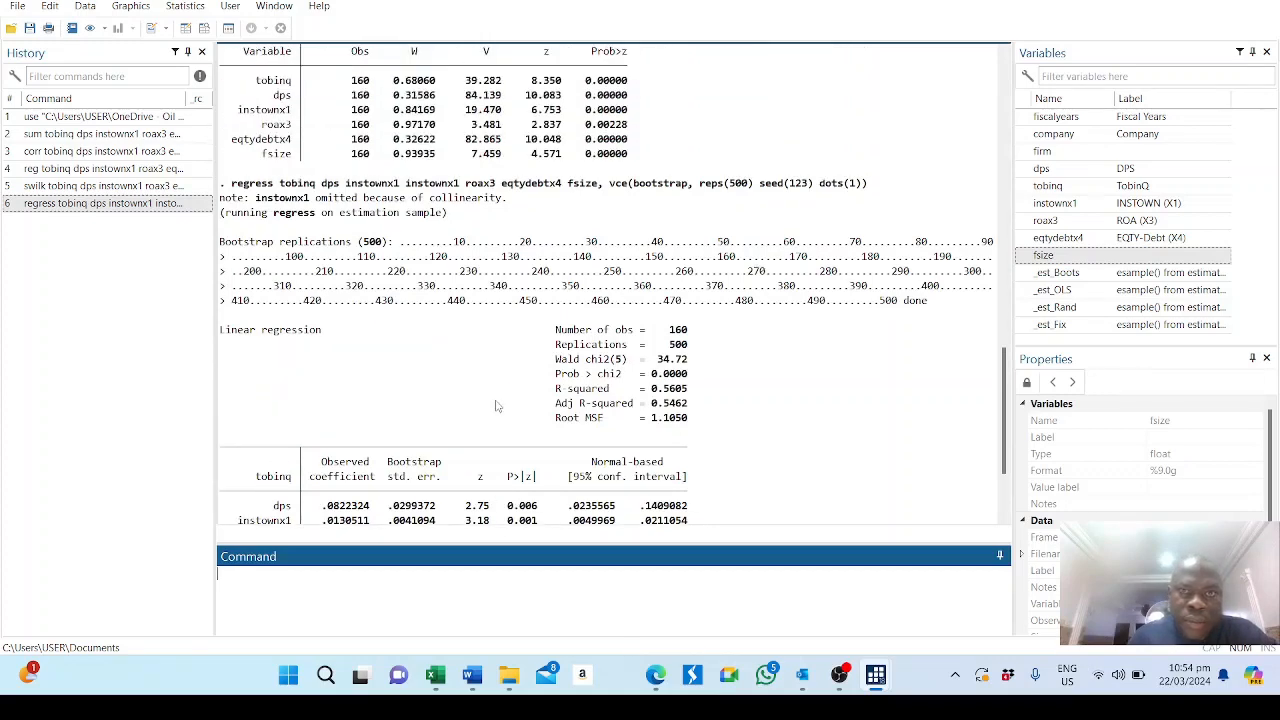
scroll(487, 396, up, 5)
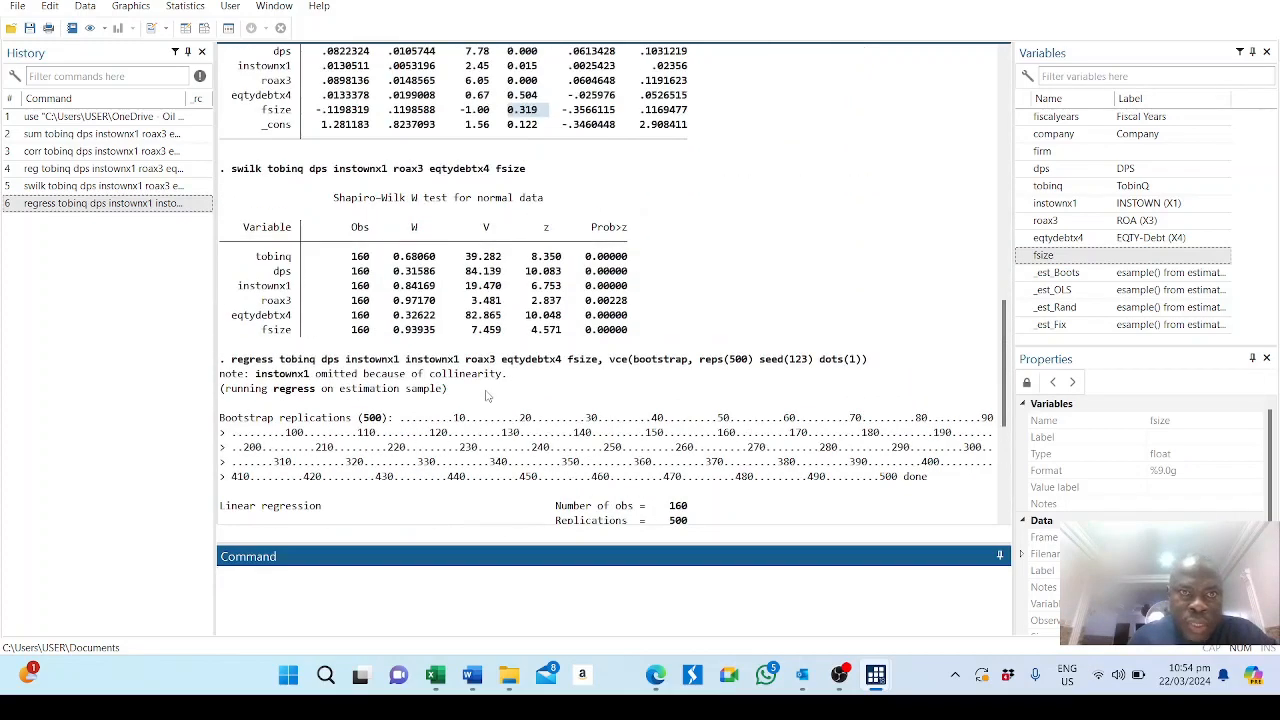
scroll(487, 396, down, 7)
scroll(487, 396, down, 2)
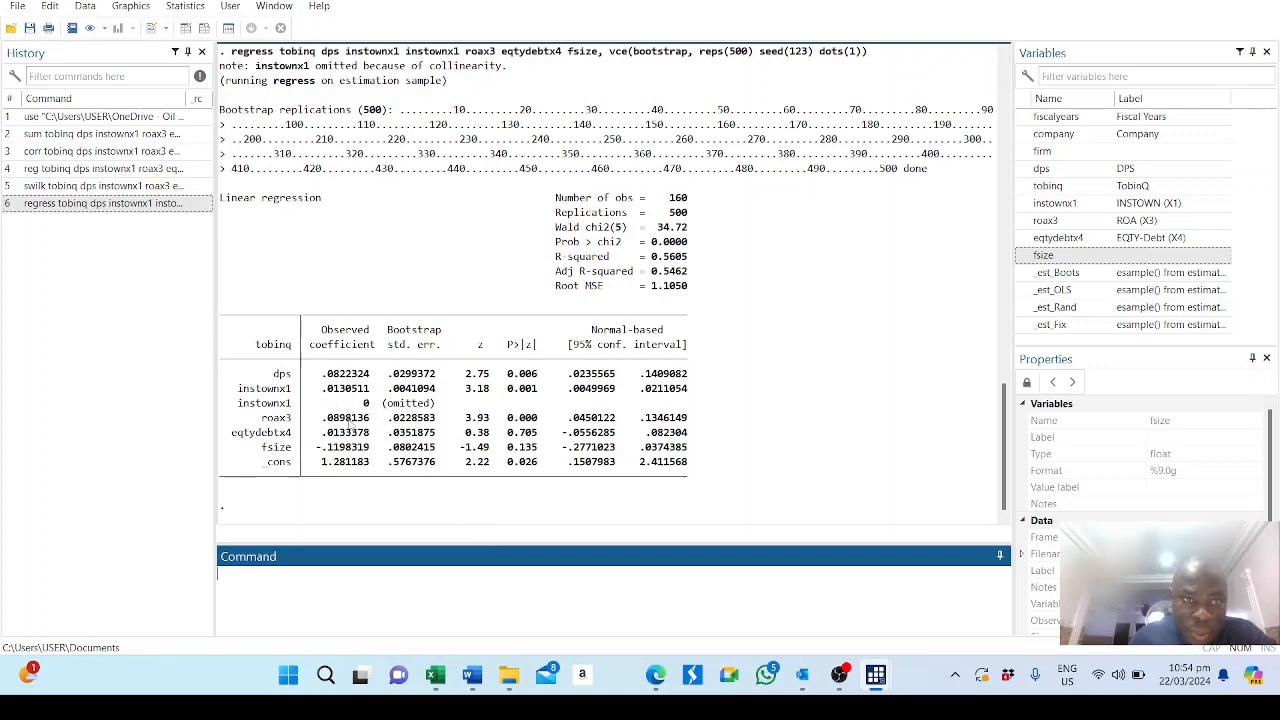
scroll(380, 418, up, 4)
scroll(380, 418, up, 6)
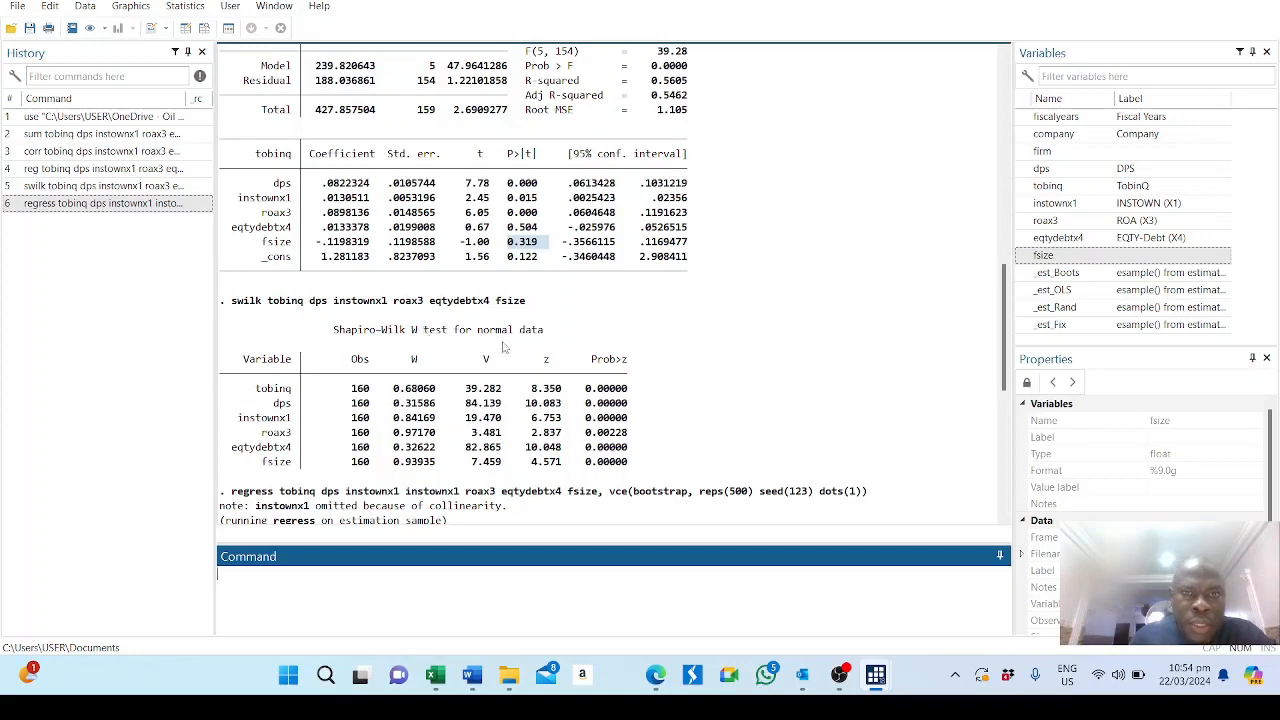
scroll(504, 347, down, 6)
scroll(507, 350, down, 3)
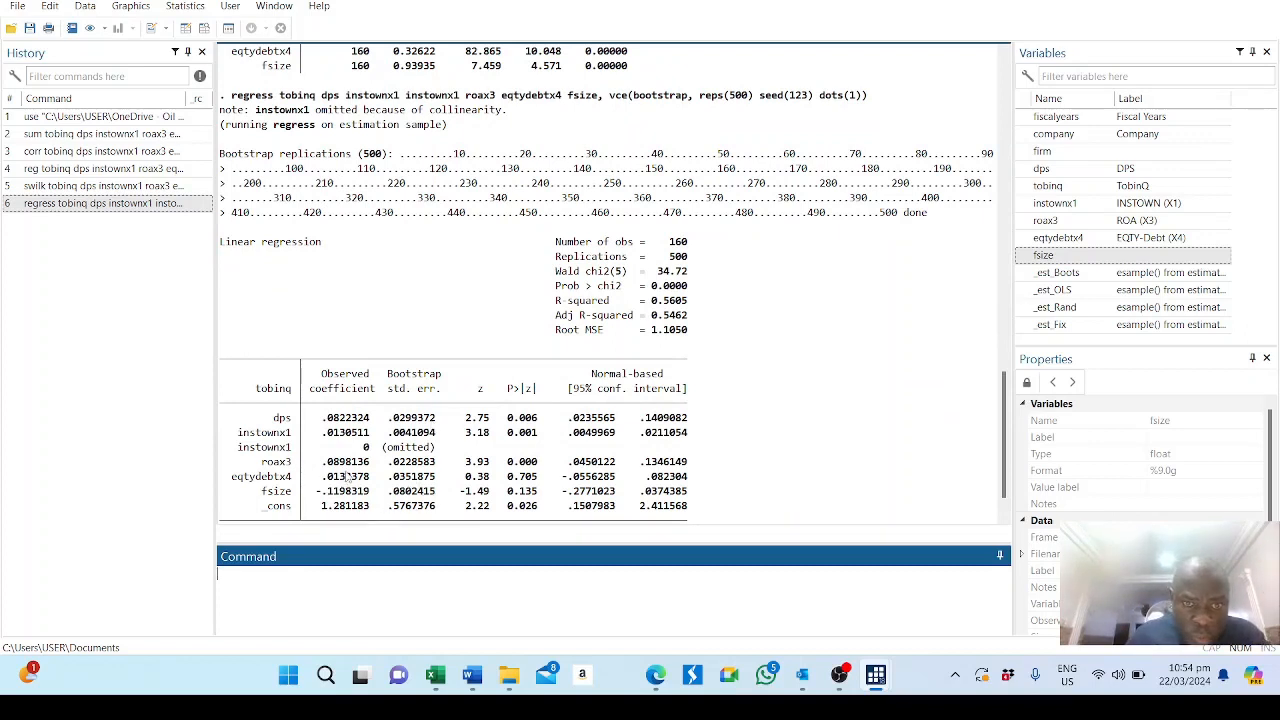
scroll(487, 470, up, 7)
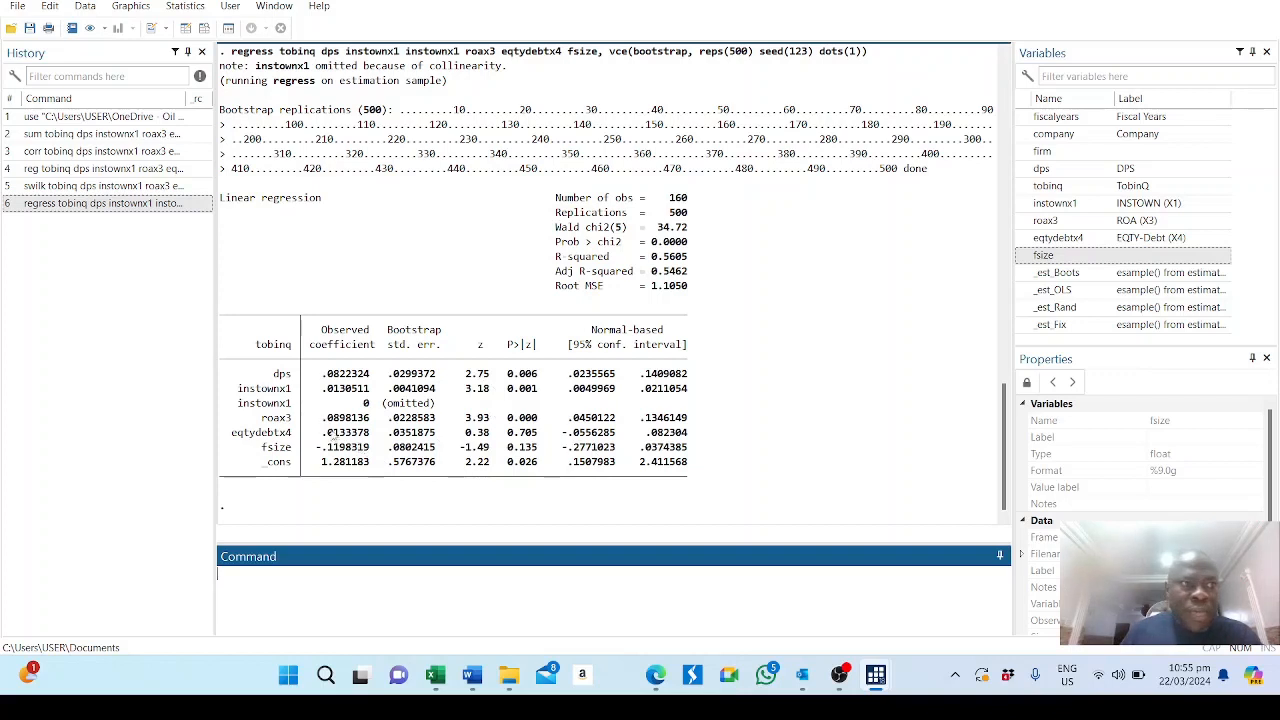
Copy all six commands from the command history into a new do-file.
click(97, 118)
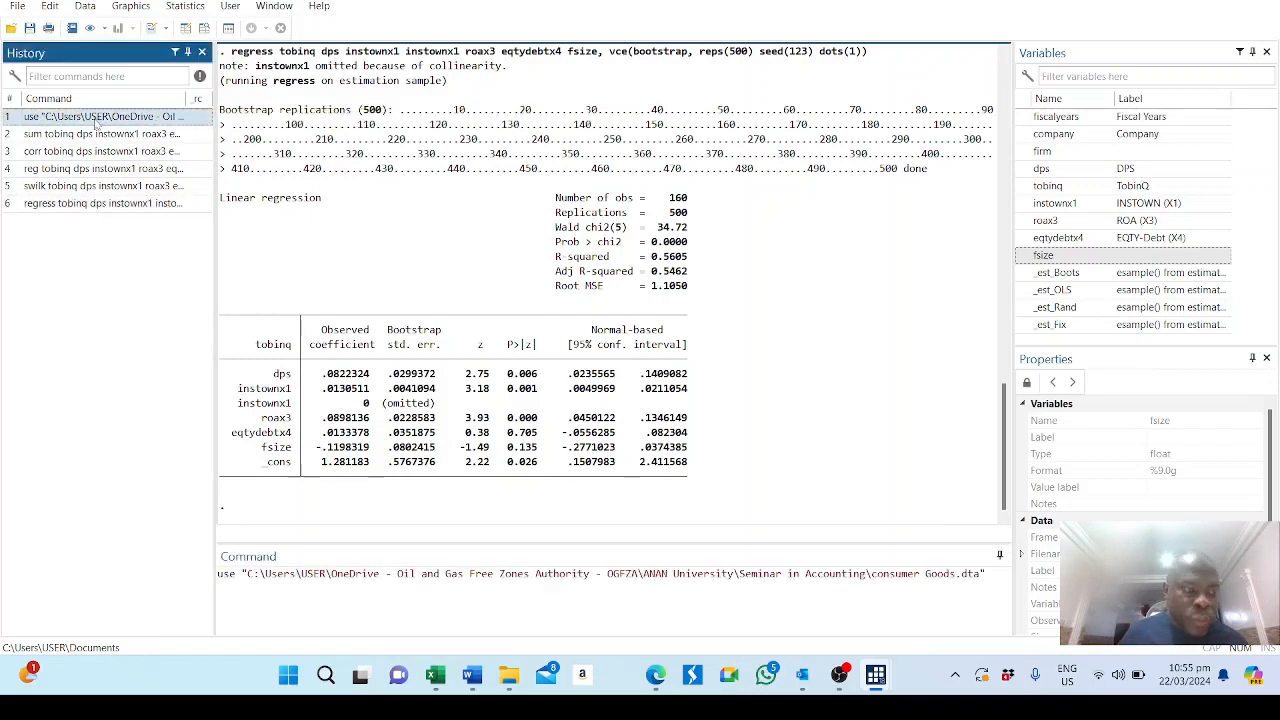
key(shift+Down)
key(shift+Down)
key(shift+Down)
key(shift+Down)
key(shift+Down)
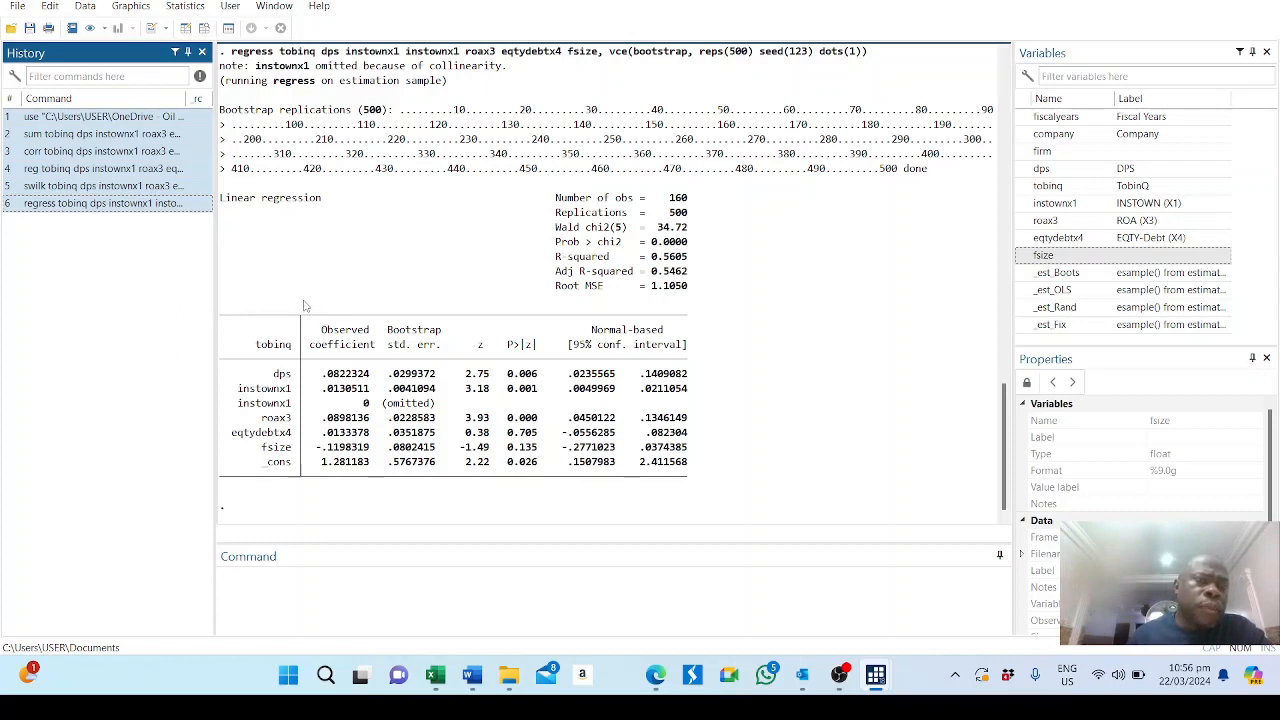
click(280, 8)
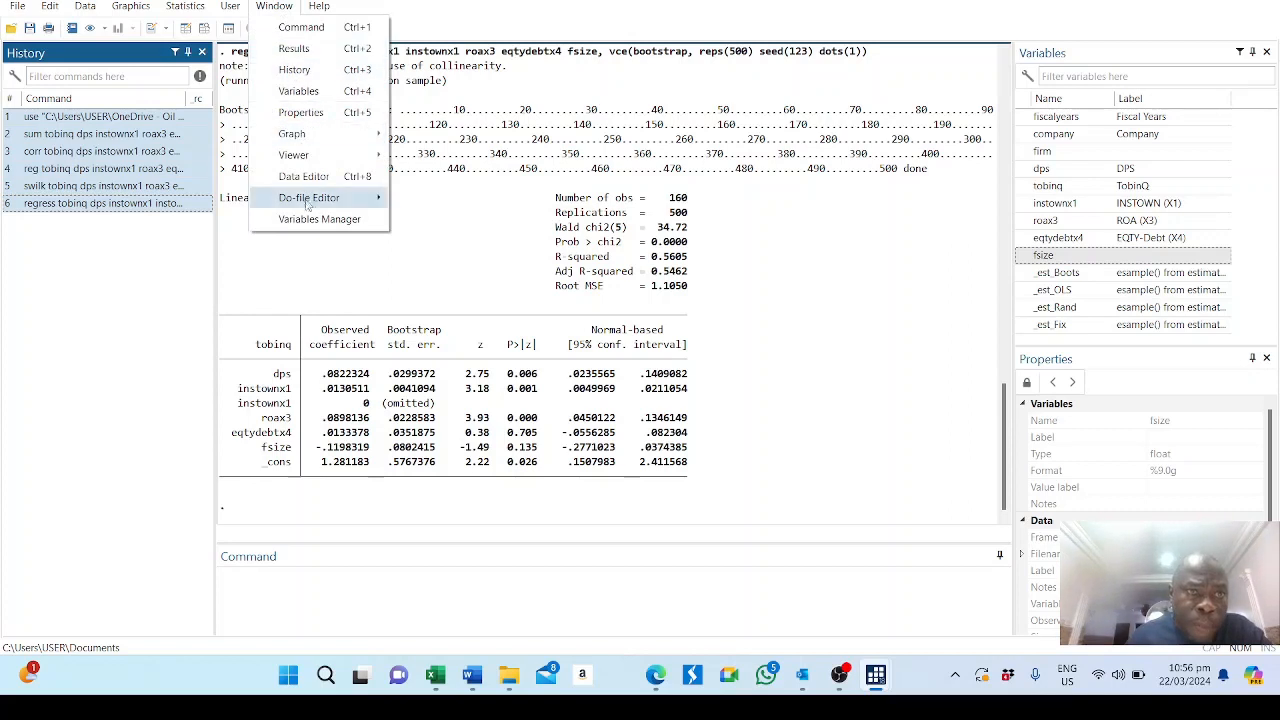
mouse_move(308, 200)
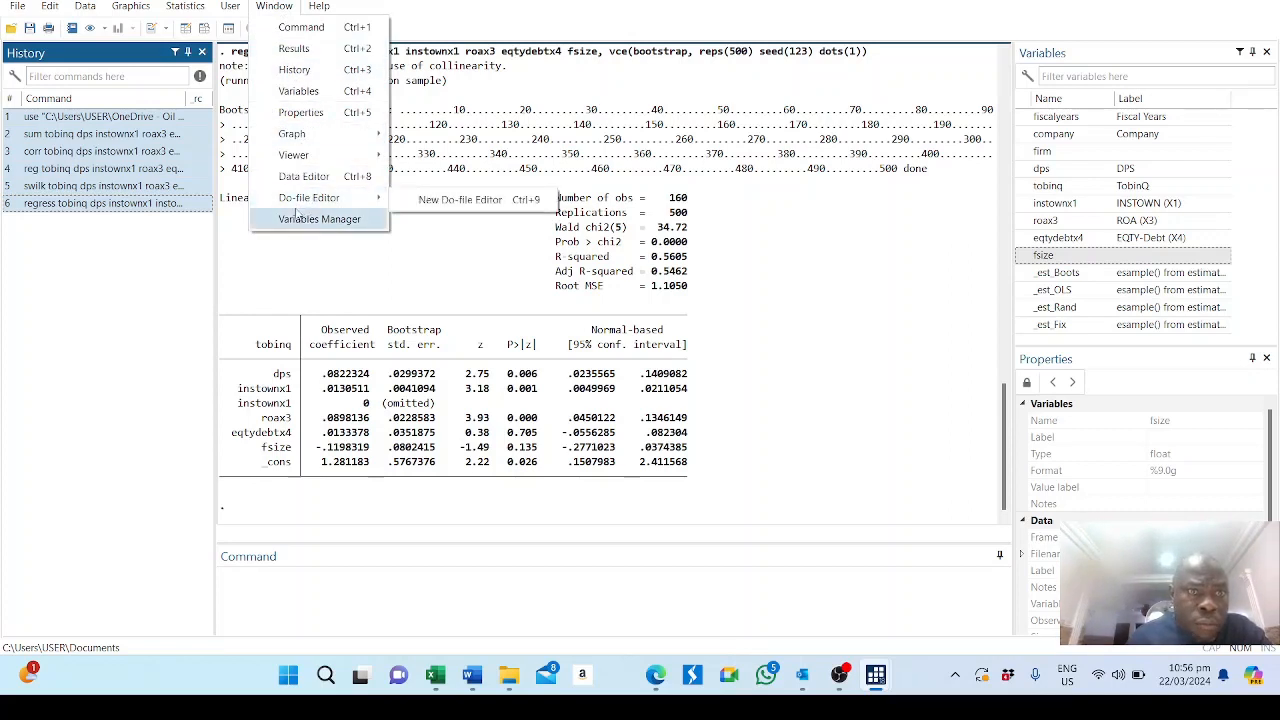
click(436, 203)
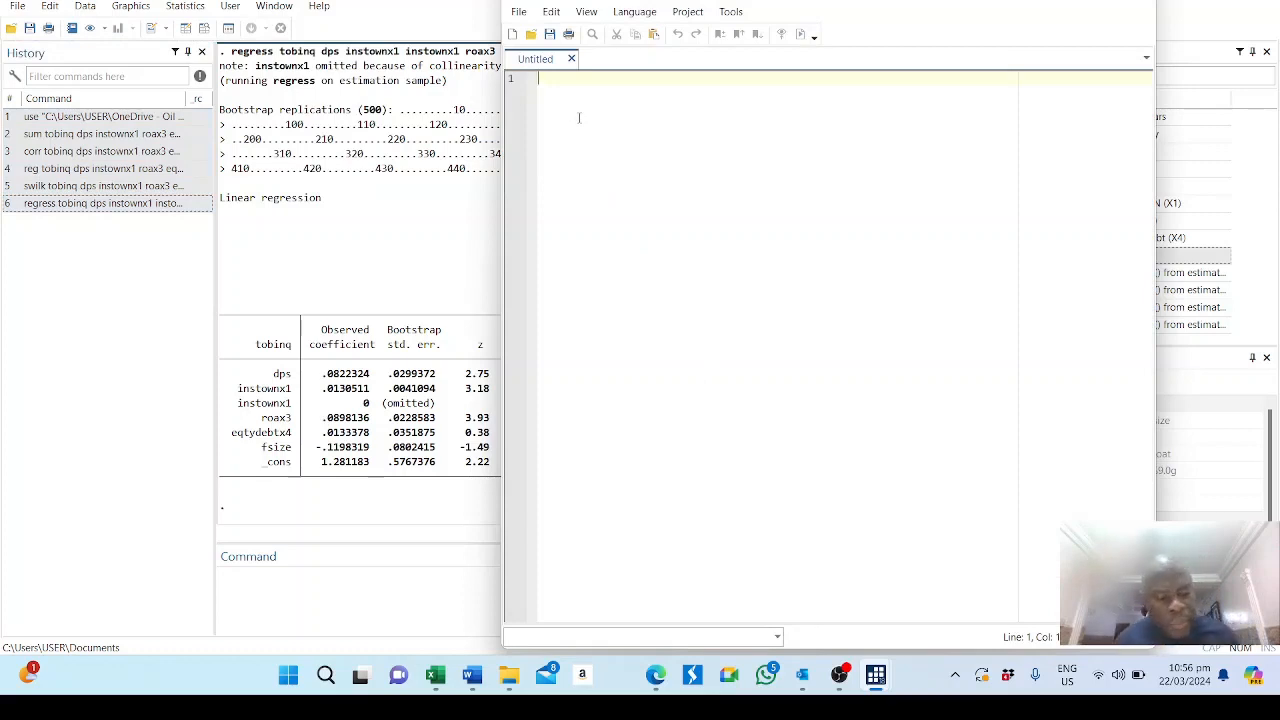
text(use "C:\Users\USER\OneDrive - Oil and Gas Free Zones Authority - OGFZA\ANAN University\Seminar in Accounting\consumer Goods.dta" sum tobinq dps instownx1 roax3 eqtydebtx4 fsize corr tobinq dps instownx1 roax3 eqtydebtx4 fsize reg tobinq dps instownx1 roax3 eqtydebtx4 fsize swilk tobinq dps instownx1 roax3 eqtydebtx4 fsize regress tobinq dps instownx1 instownx1 roax3 eqtydebtx4 fsize, vce(bootstrap, reps(500) seed(123) dots(1)))
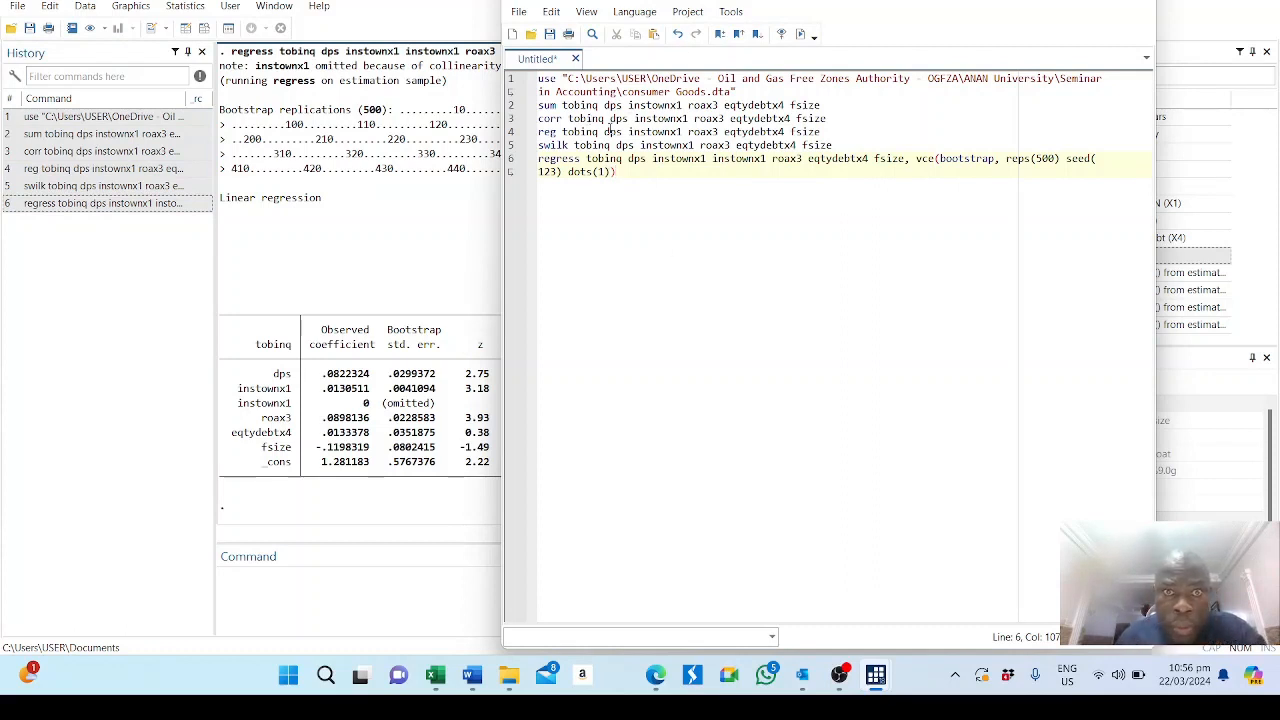
Replace the dataset-loading line at the start of the do-file with the comment "///Summary Statistics".
drag(757, 92, 470, 64)
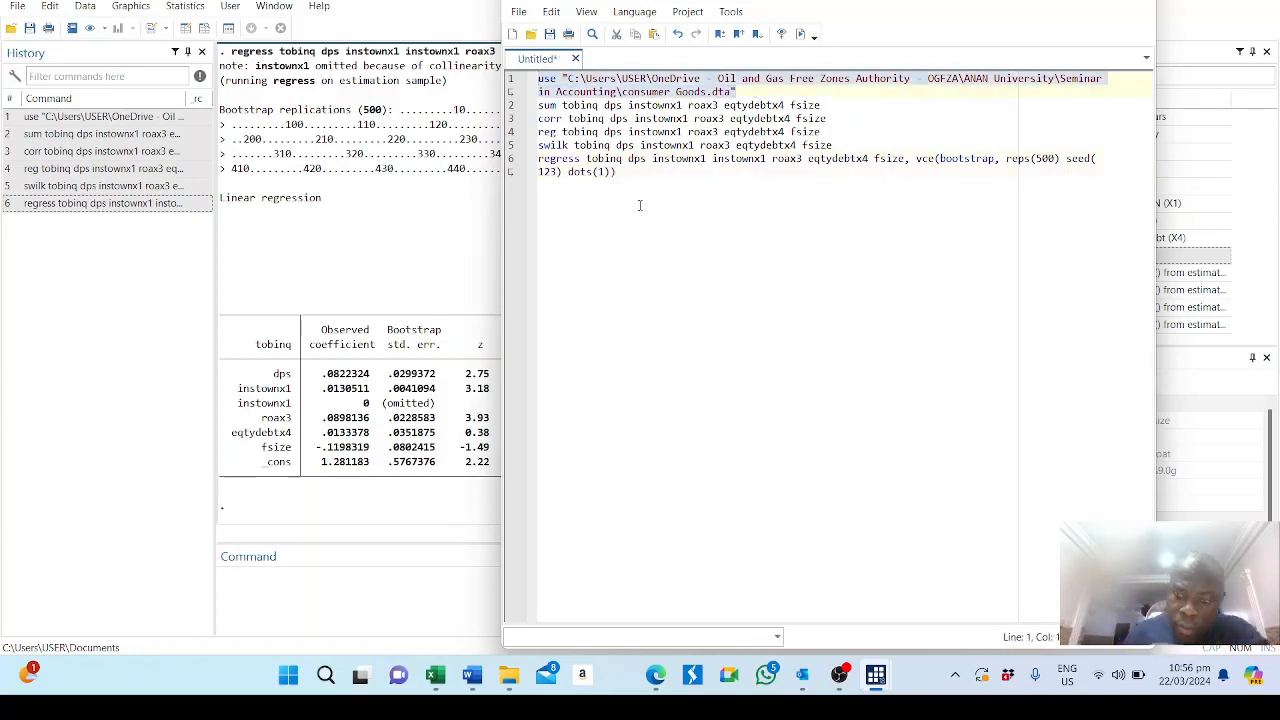
key(Delete)
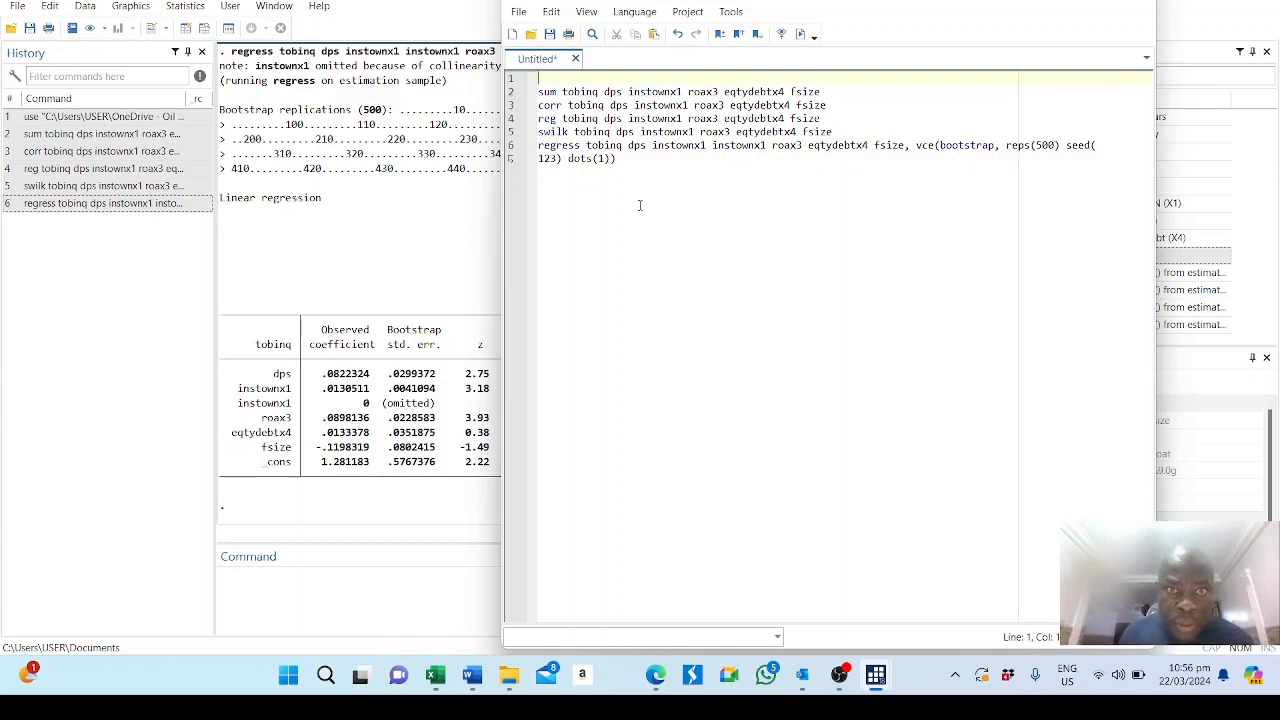
text(//)
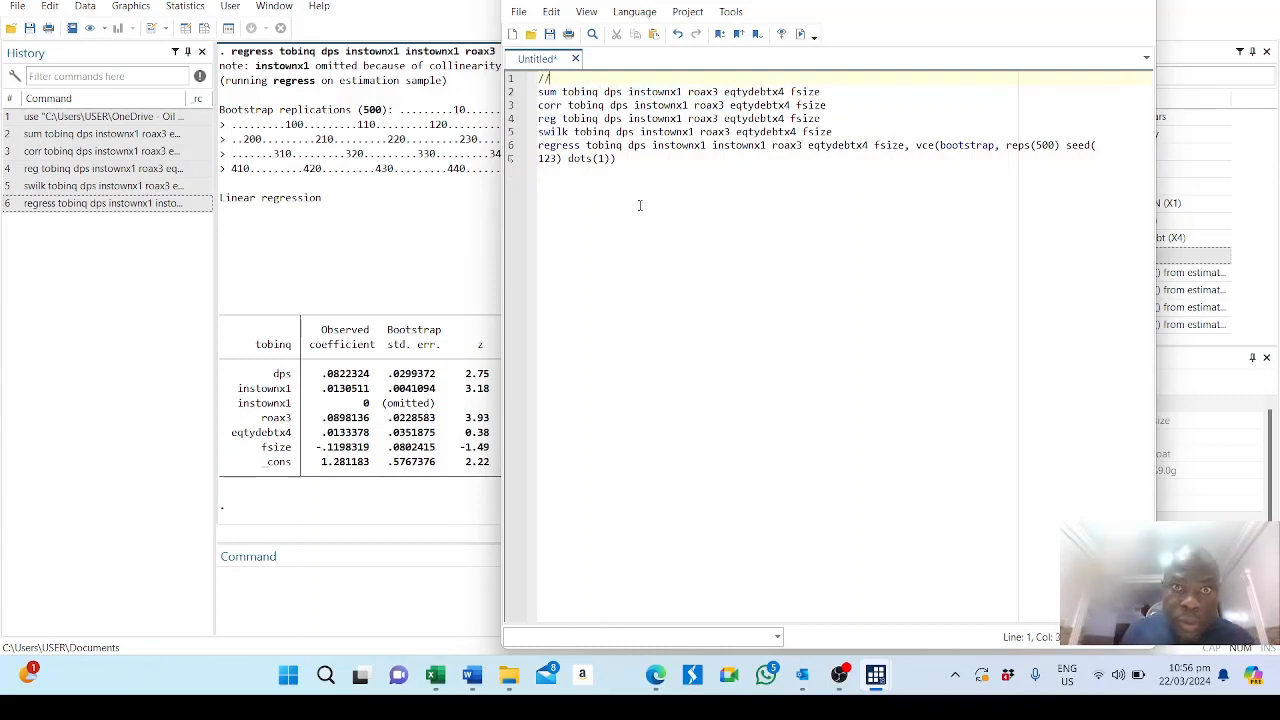
text(/Su)
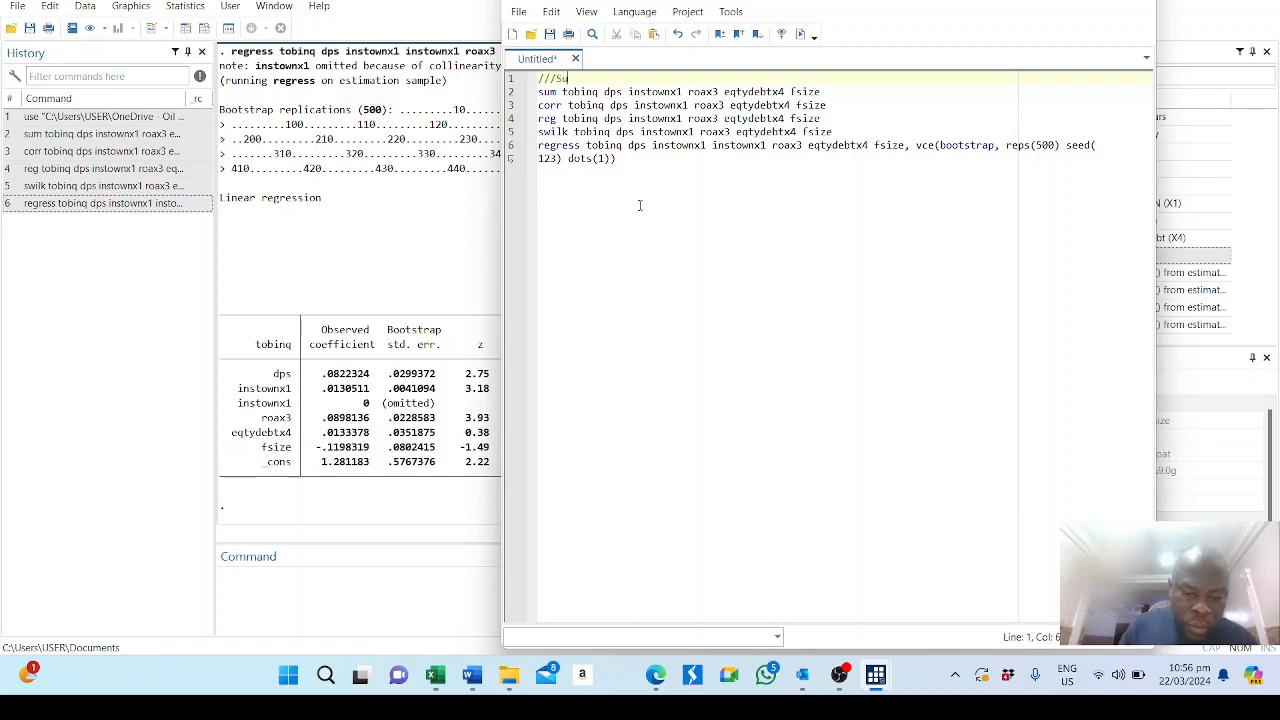
text(mmary )
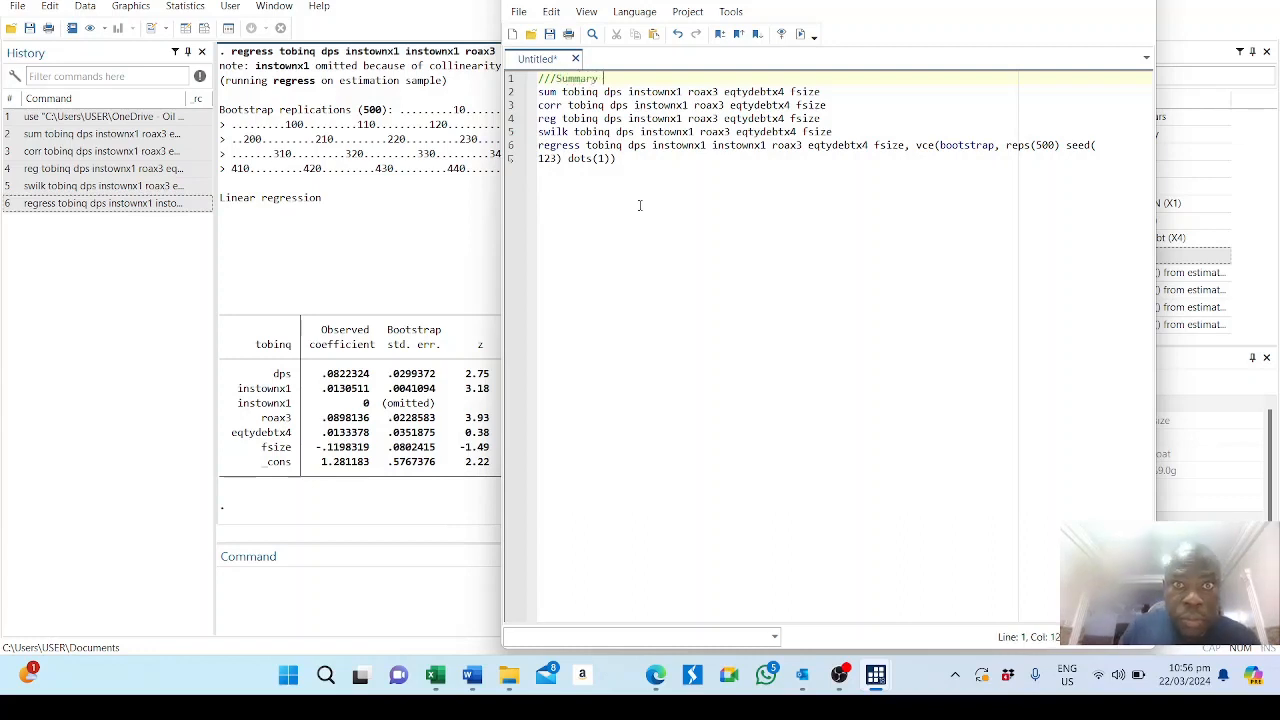
text(Stat)
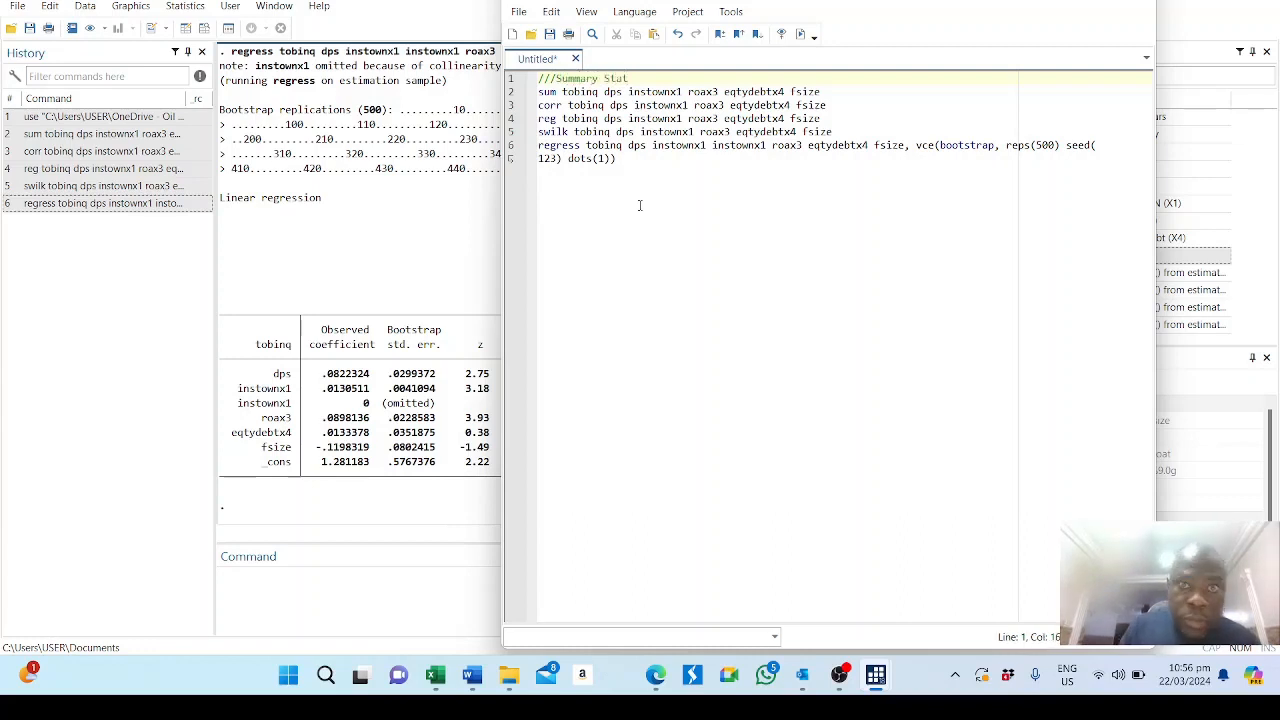
text(istic)
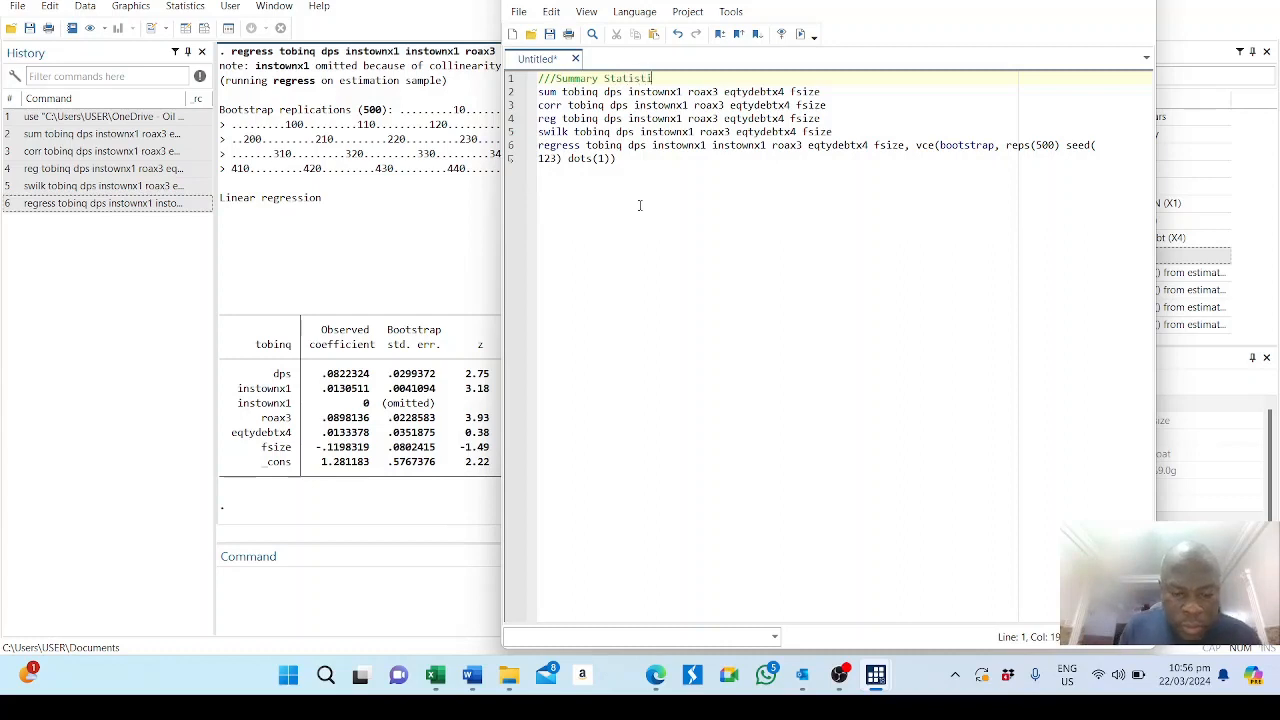
text(s)
Insert the comment line "/// COrrelation Matrix" between the sum and corr commands.
click(842, 95)
key(Return)
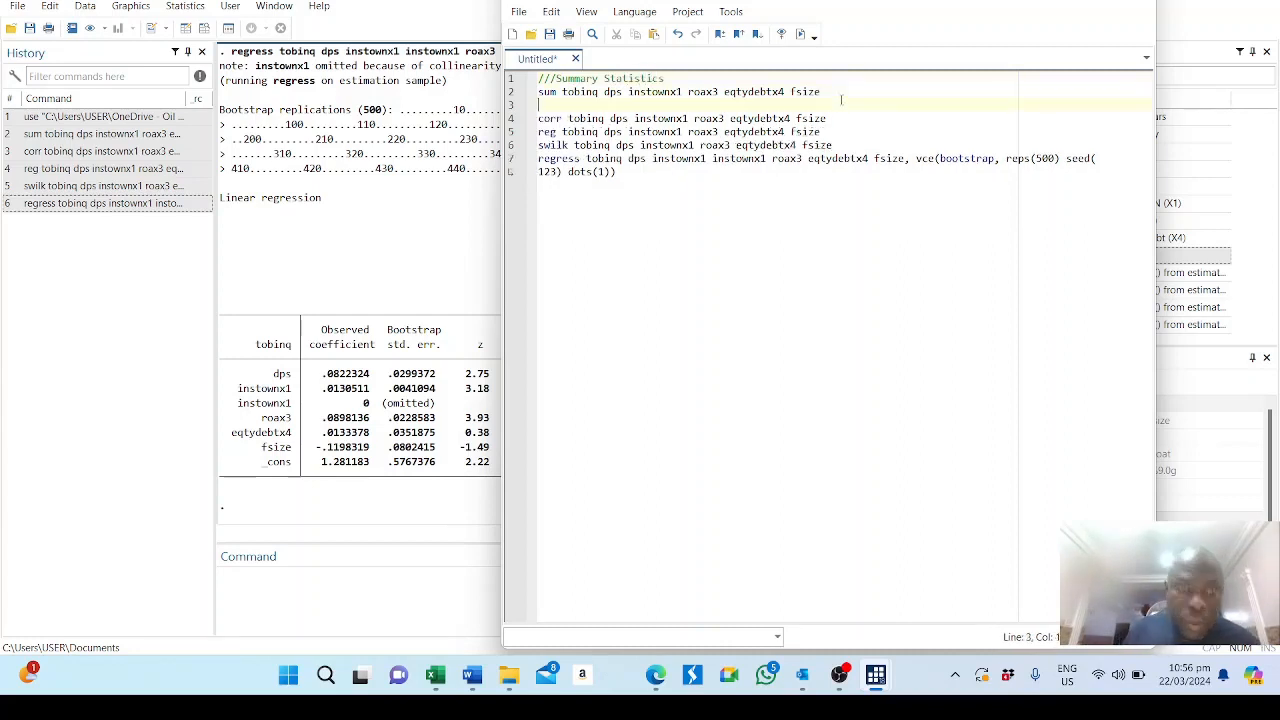
text(/// COr)
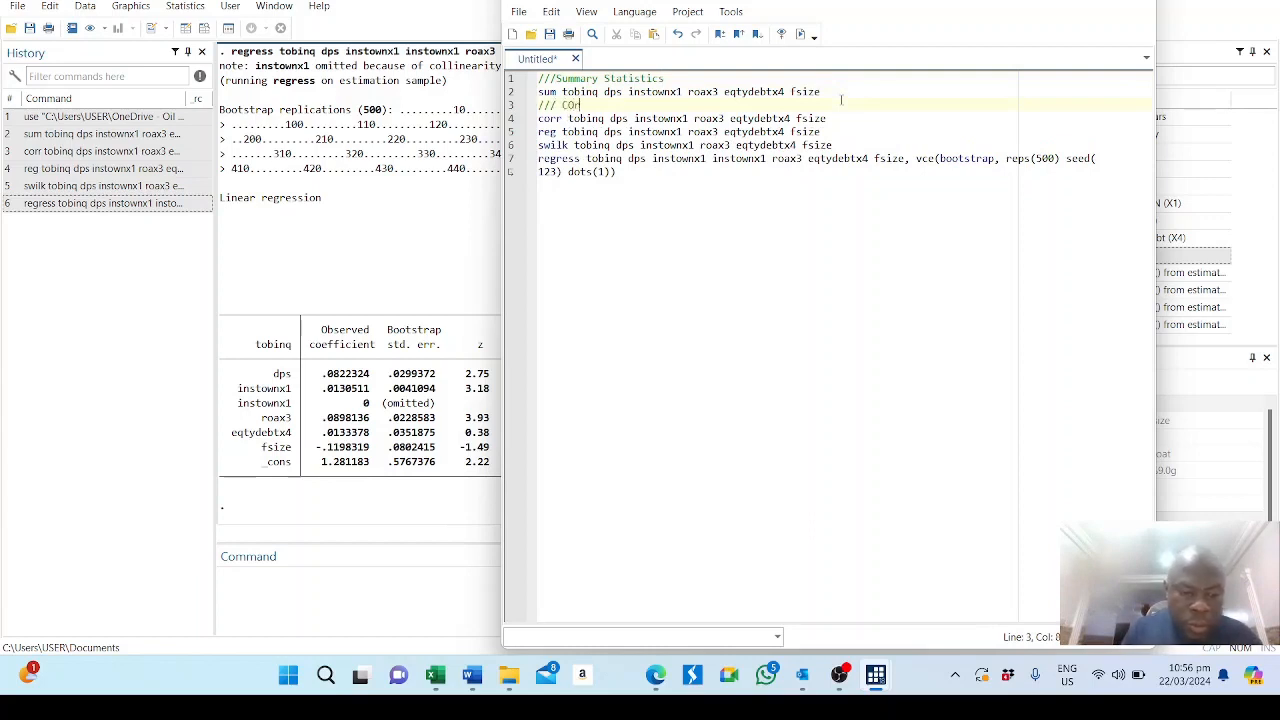
text(relation)
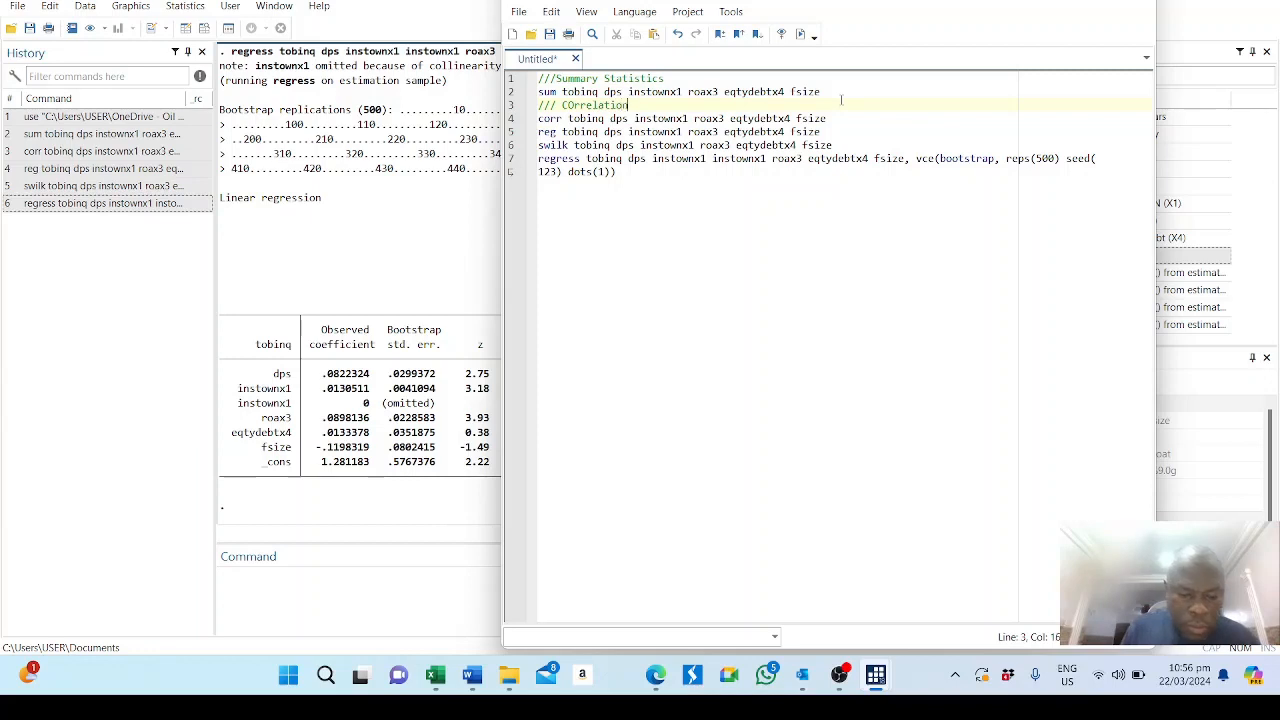
text( Matrix)
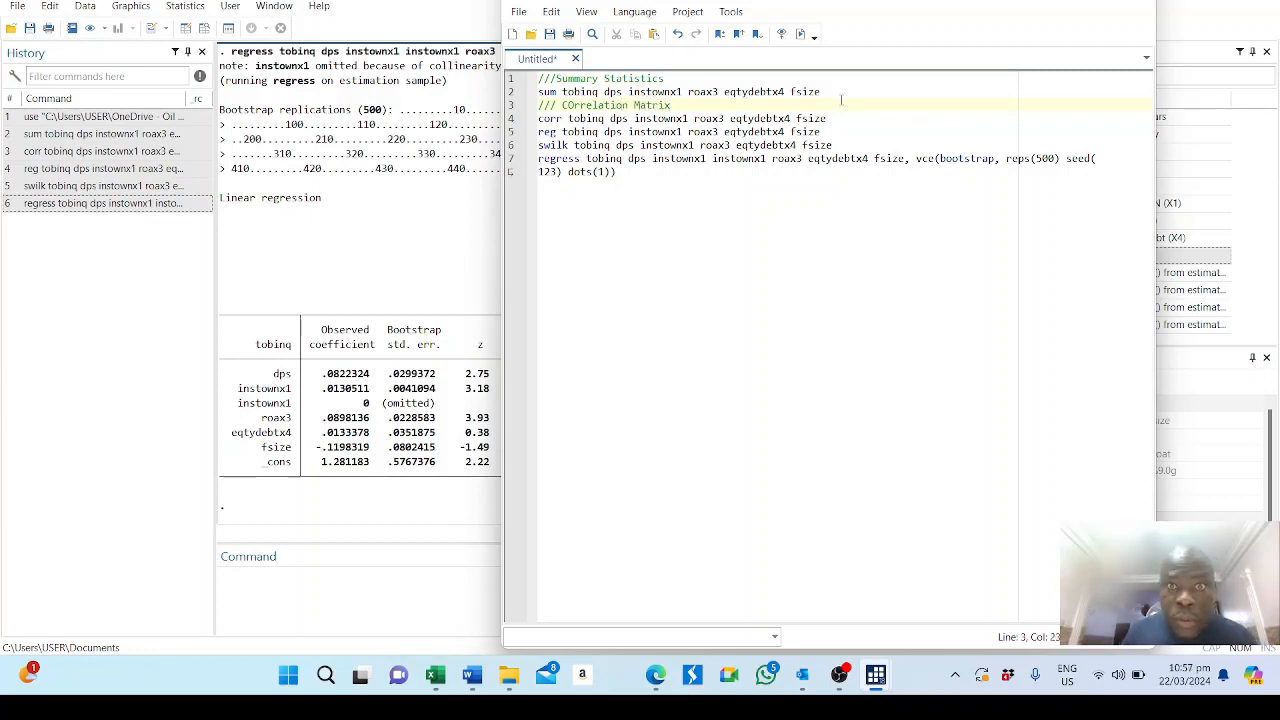
Insert the comment line "///OLS Regression" between the corr and reg commands.
click(886, 129)
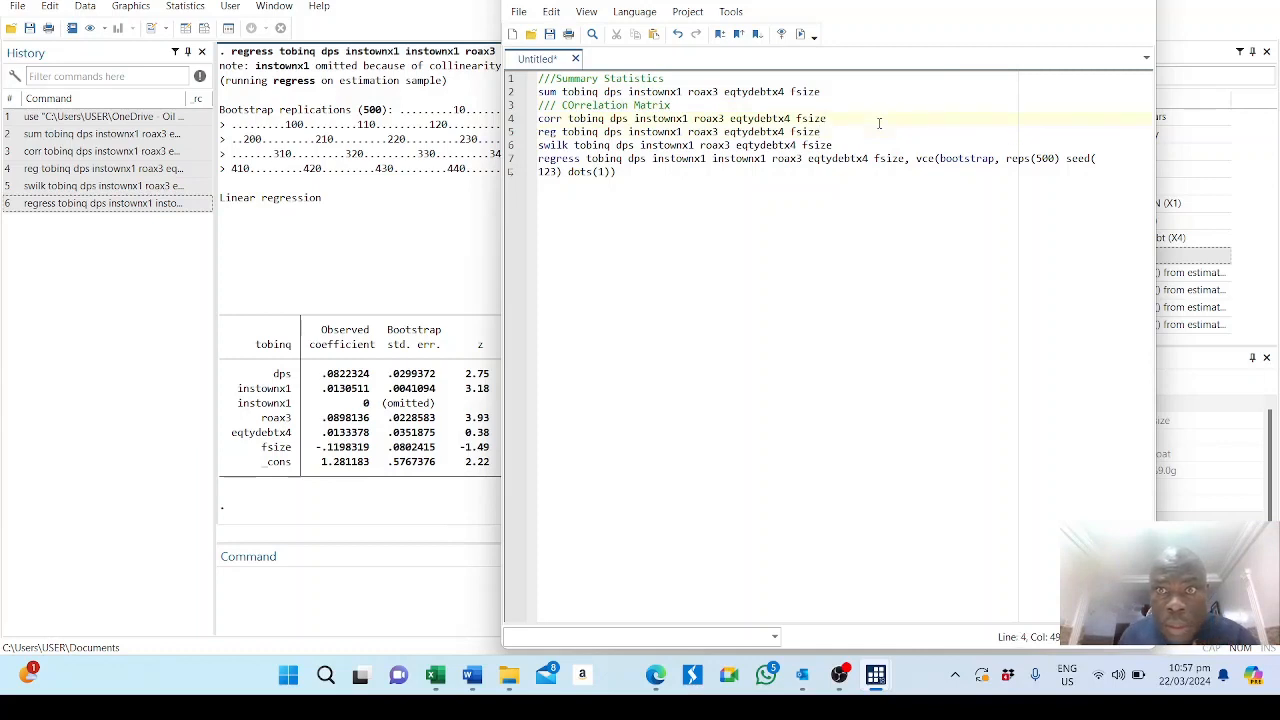
key(Return)
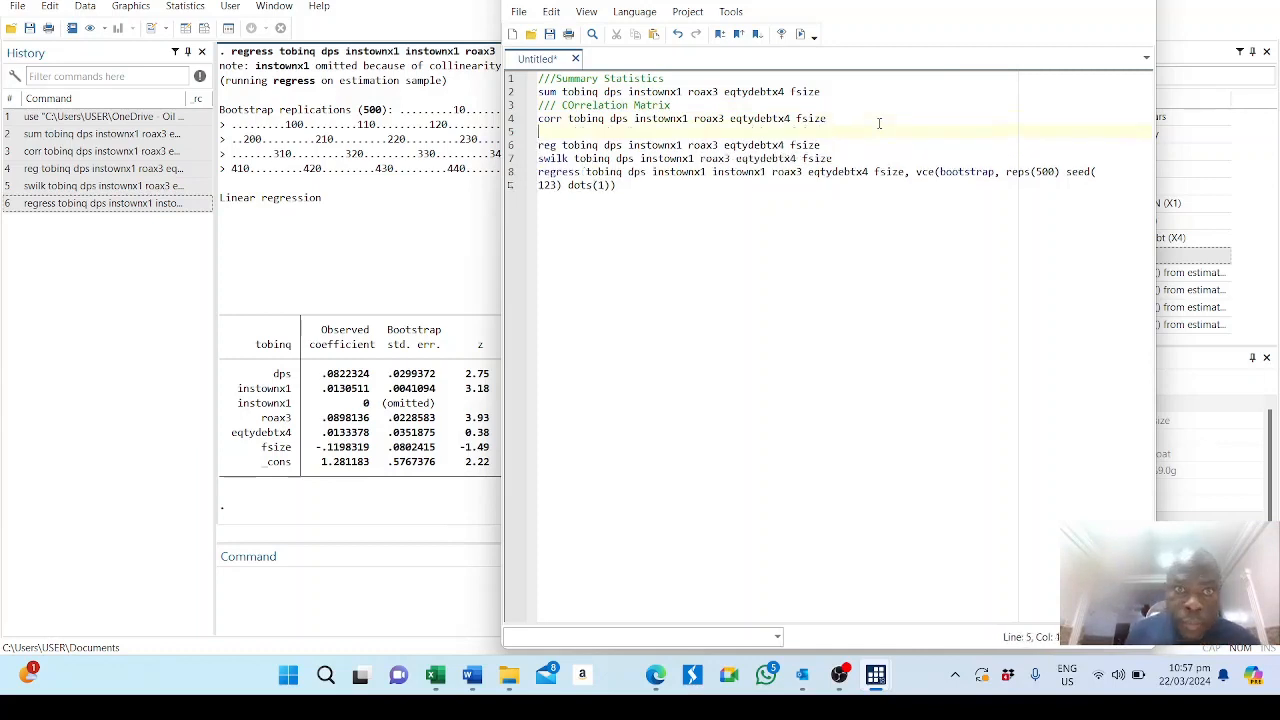
text(///)
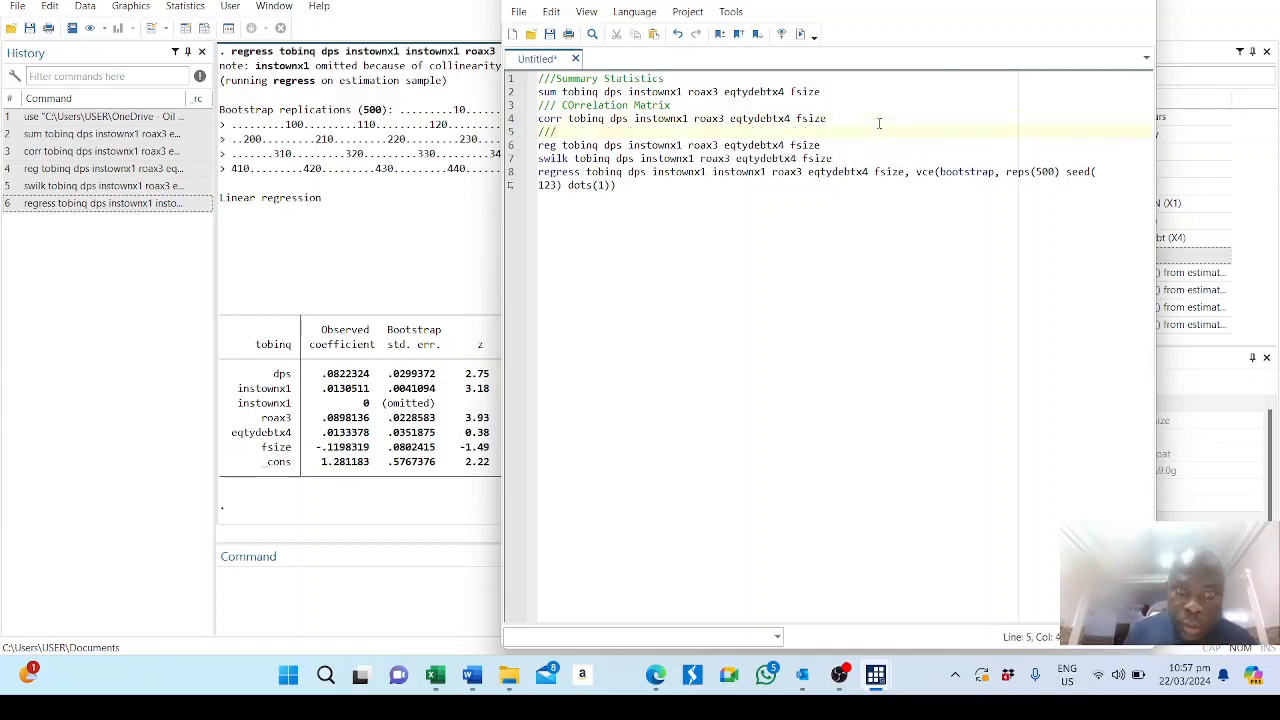
text(OLS)
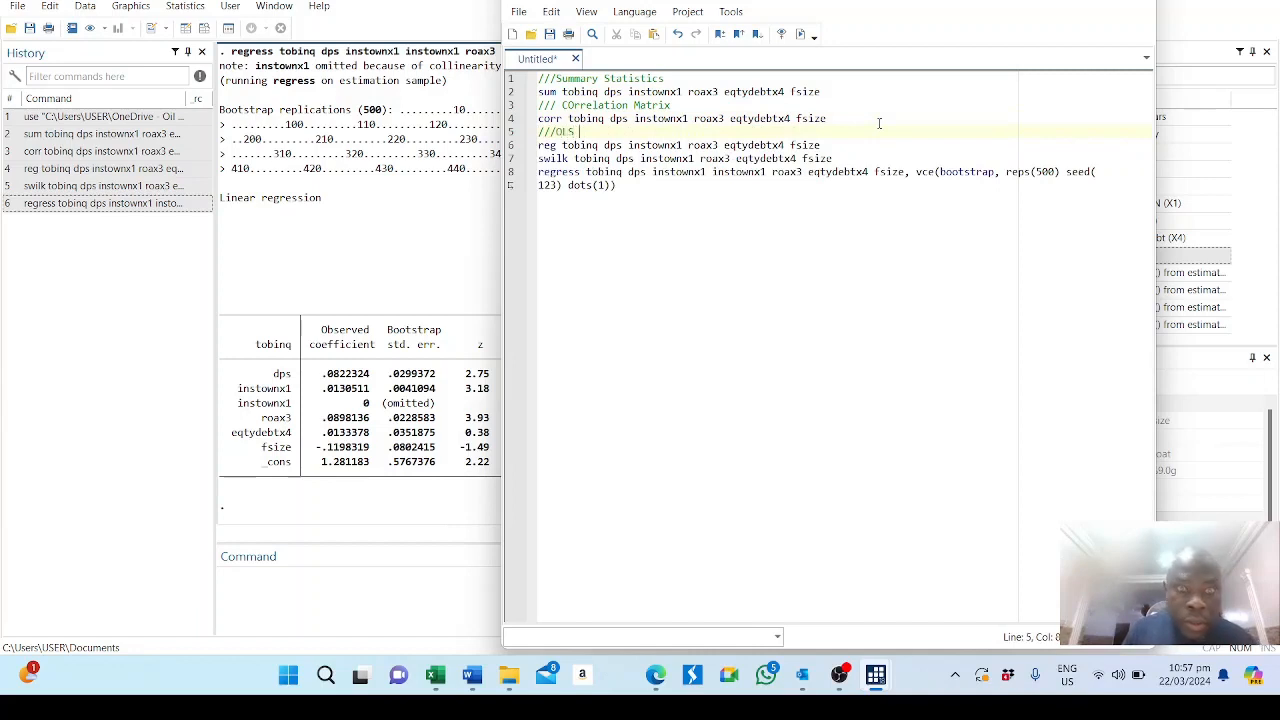
text( Regression)
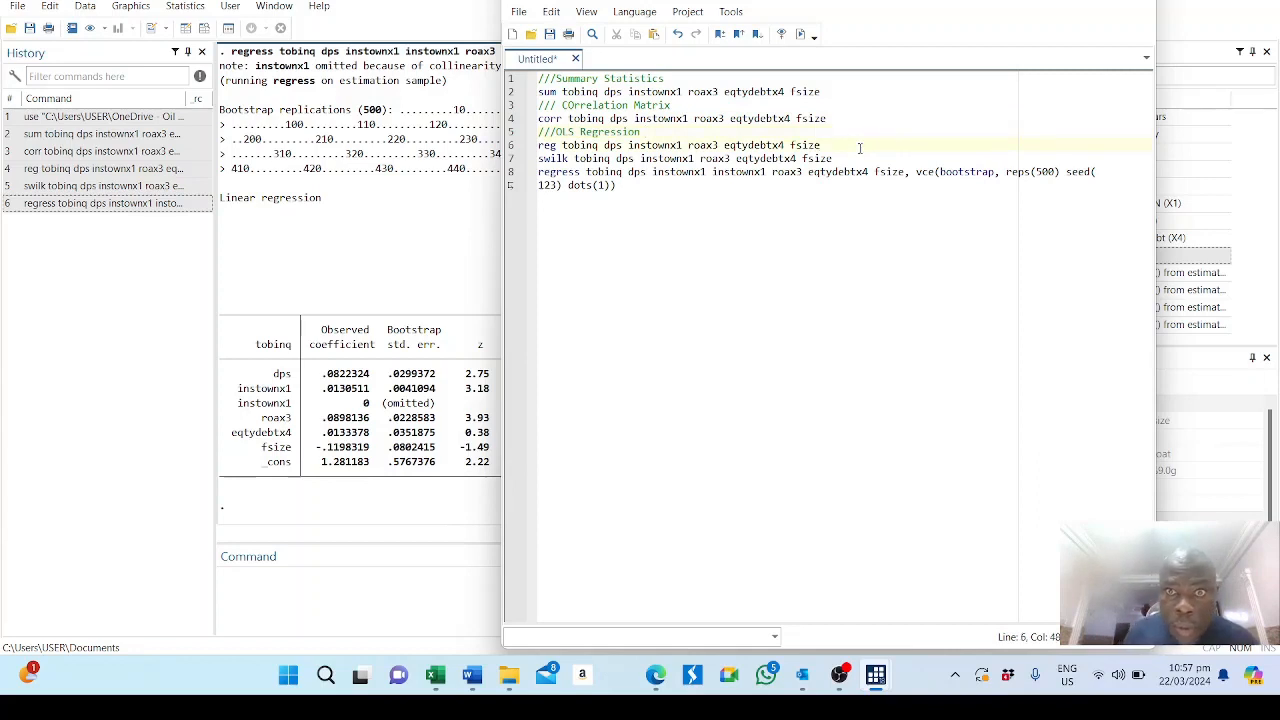
Insert the comment line "///Normality Test - Shapiro Wilk Test" between the reg and swilk commands.
key(Return)
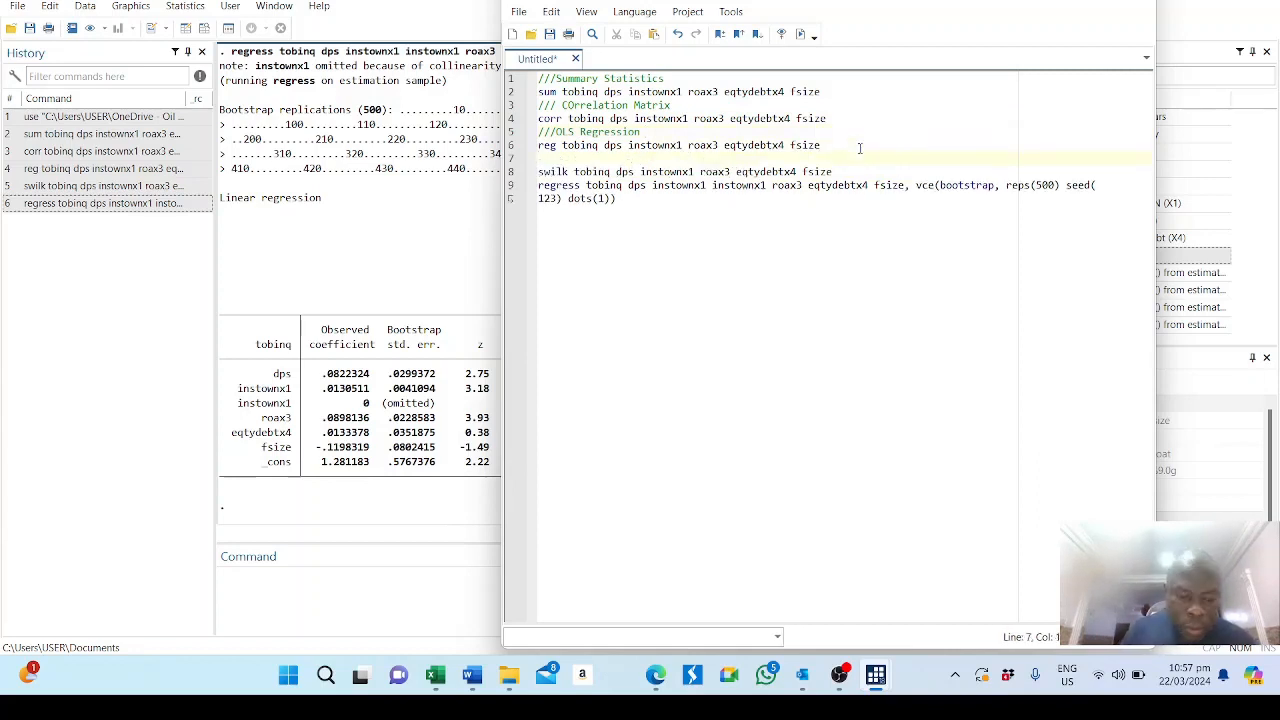
text(///Norm)
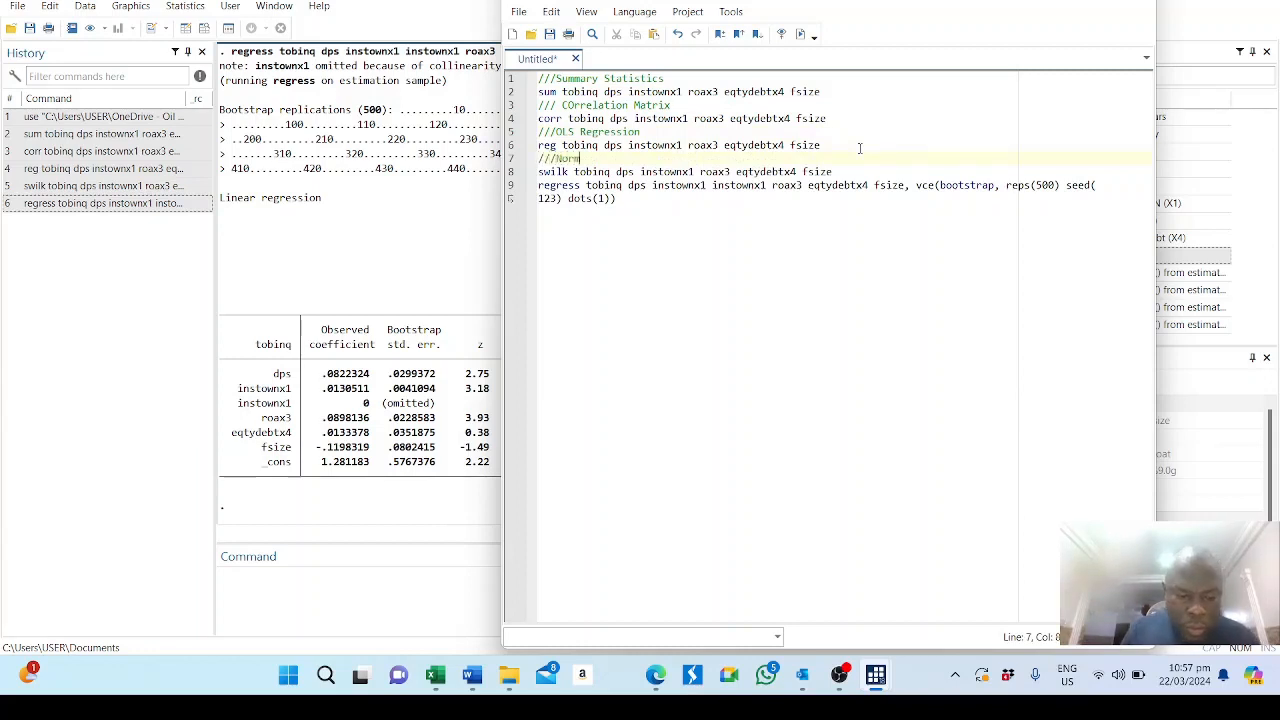
text(ality )
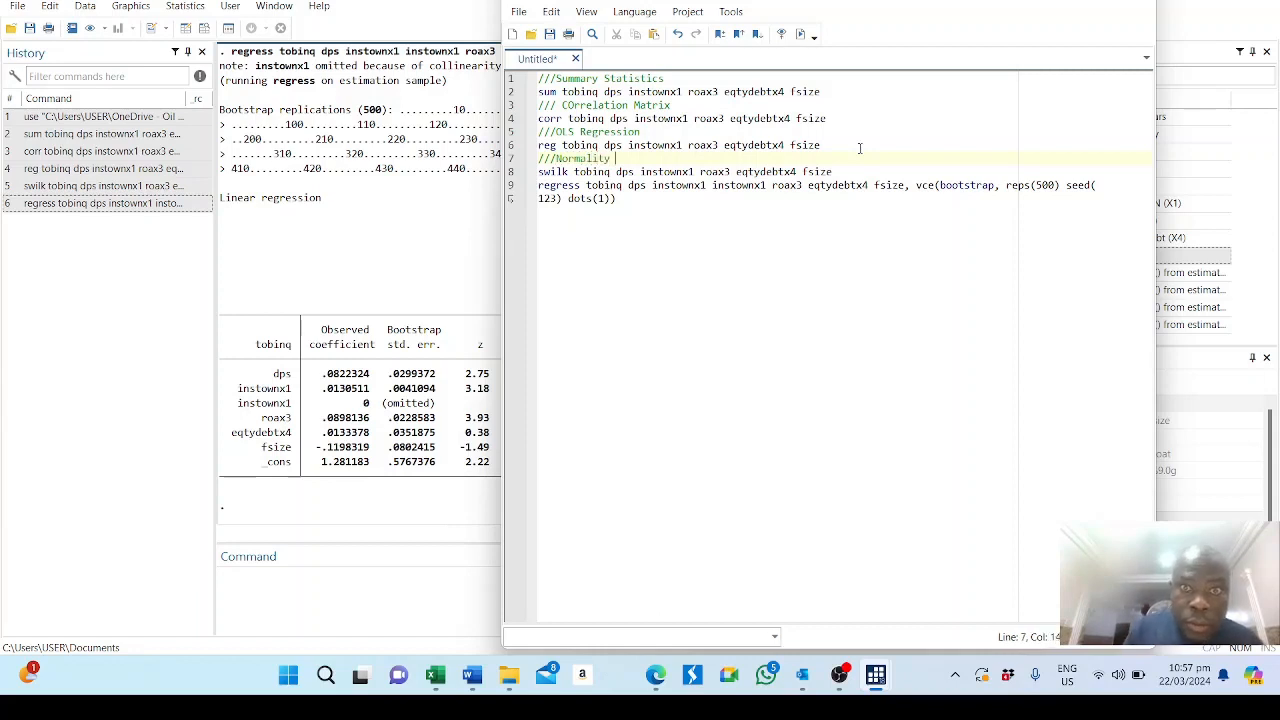
text(Tes)
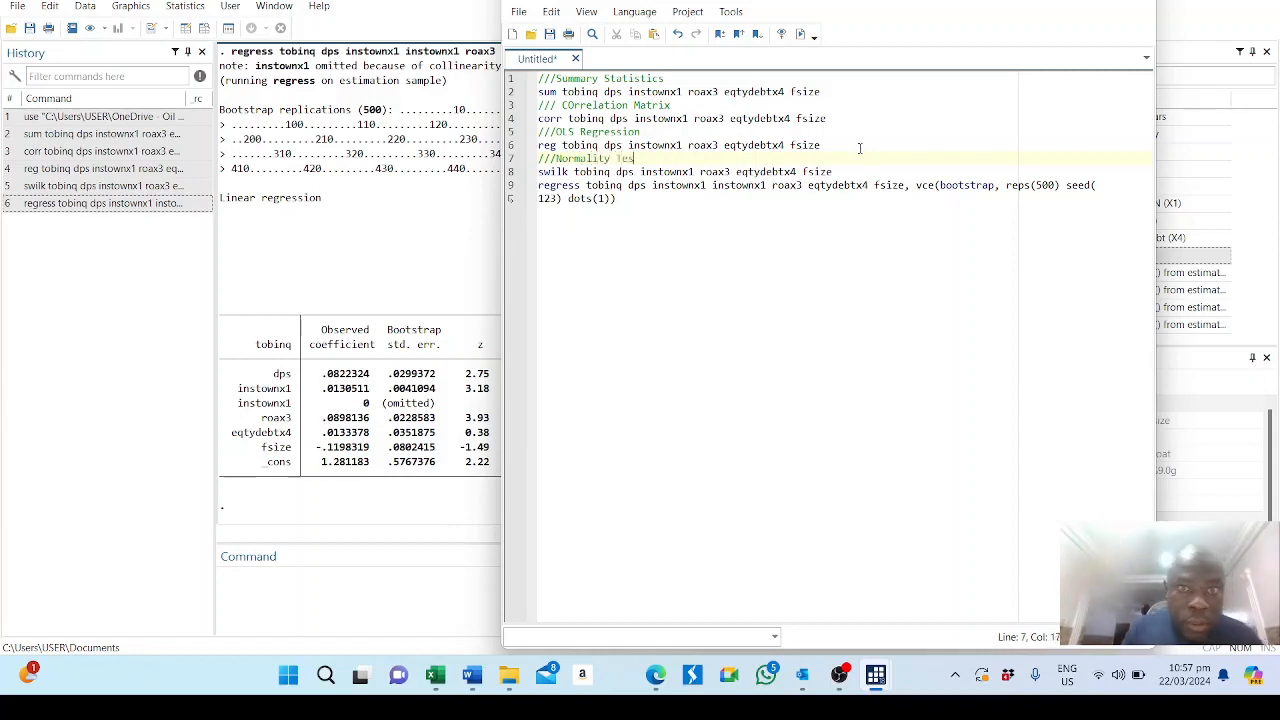
text(t  )
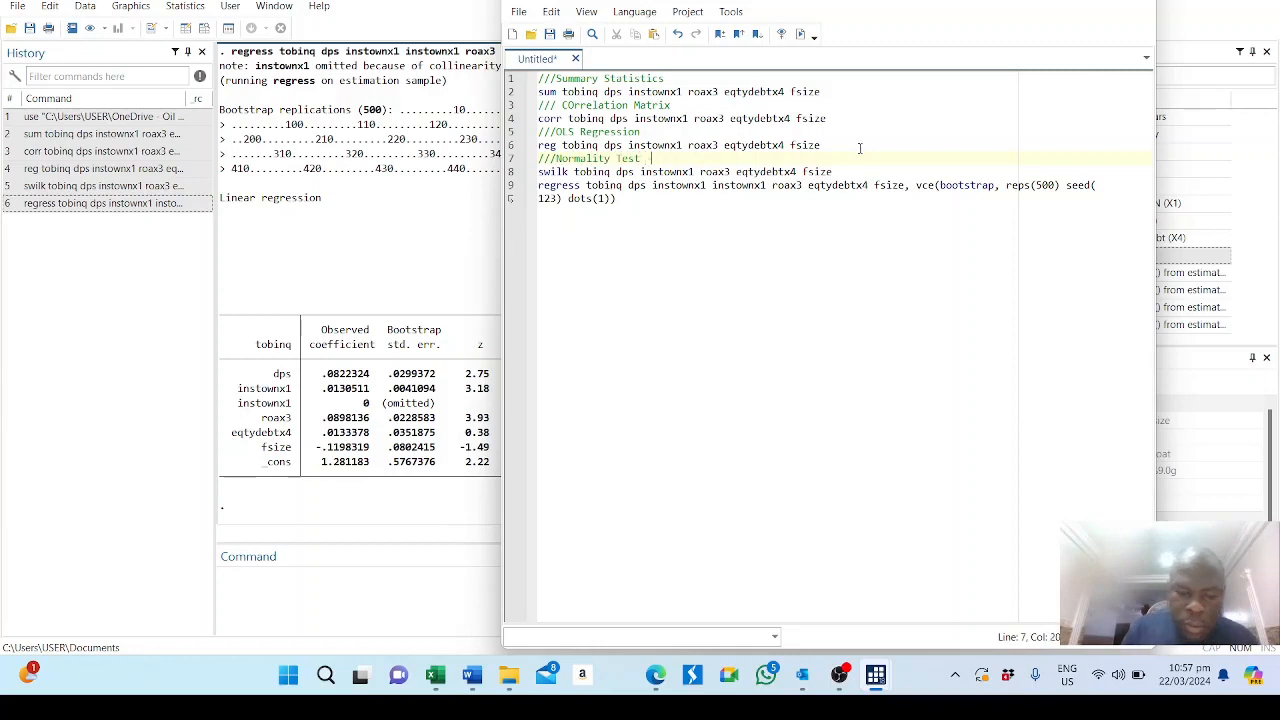
text( Shai)
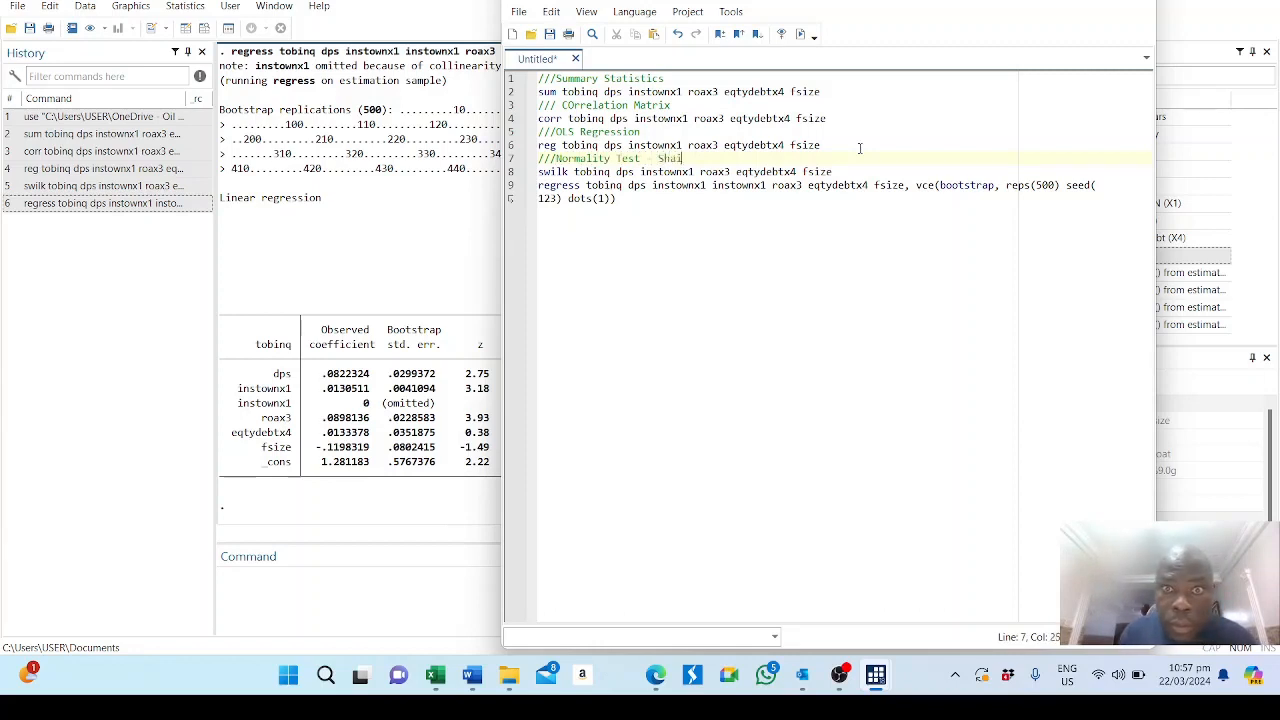
key(BackSpace)
text(piro)
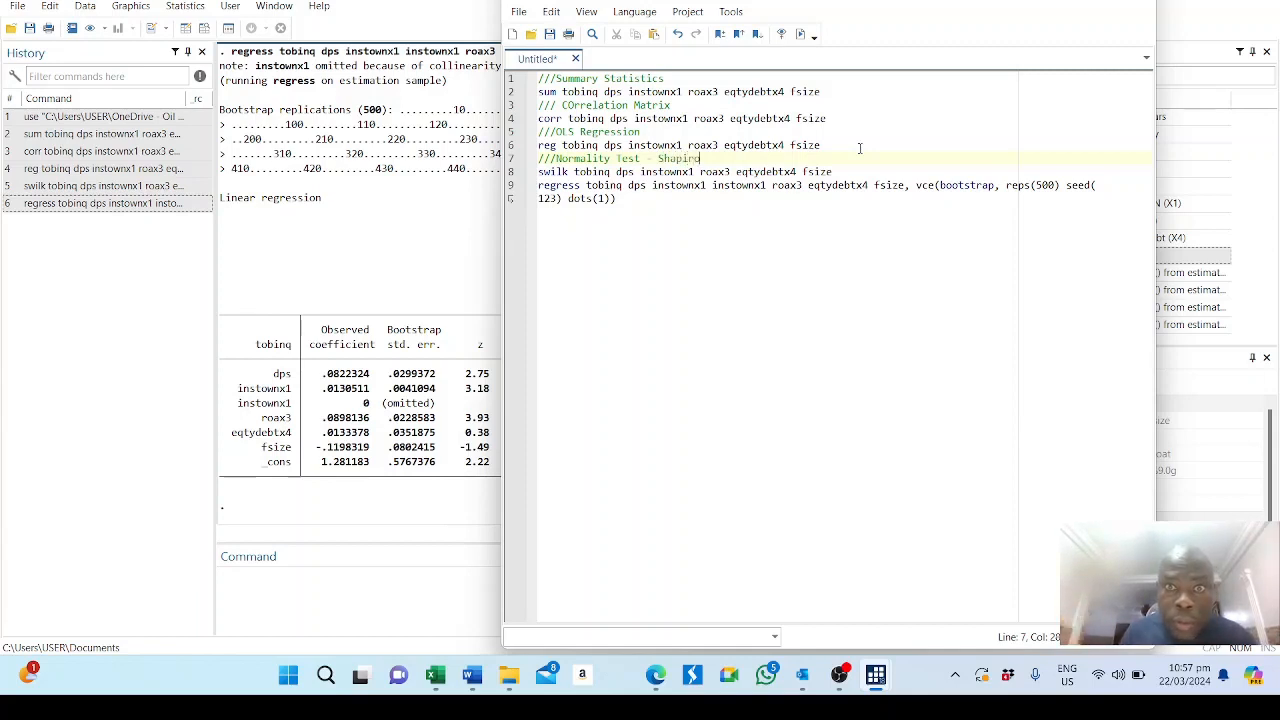
text( Wil)
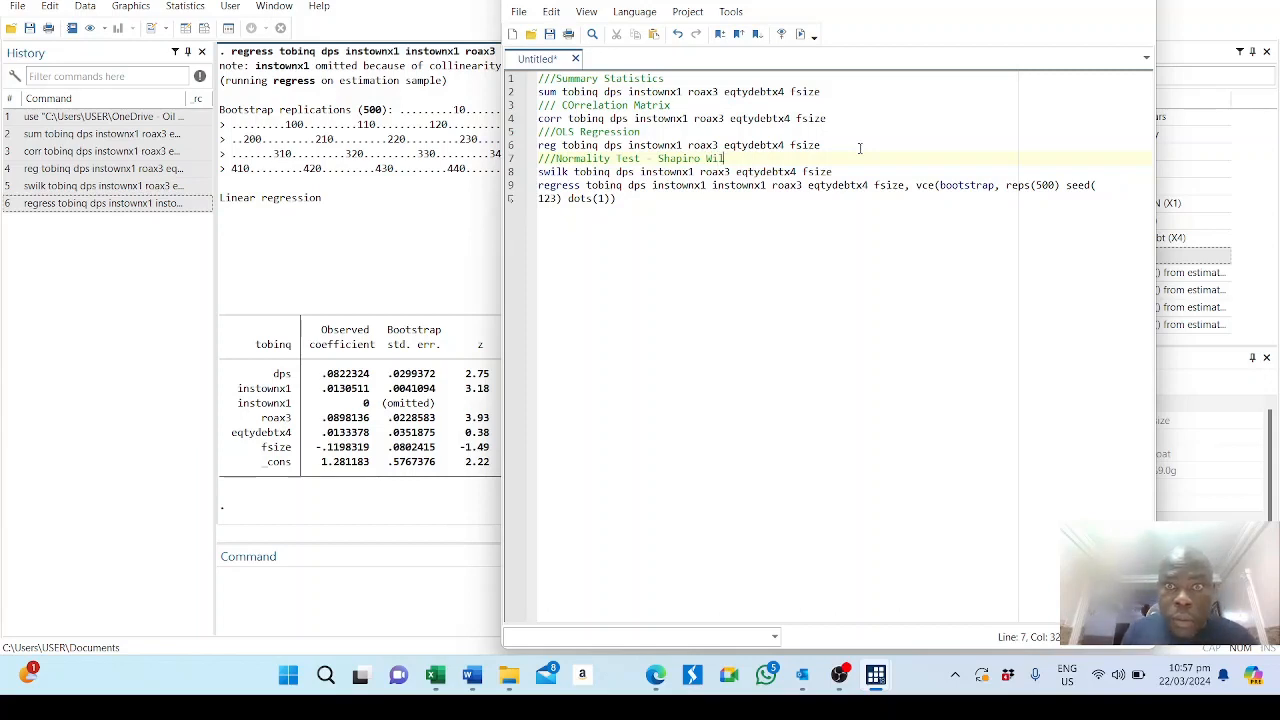
text(k)
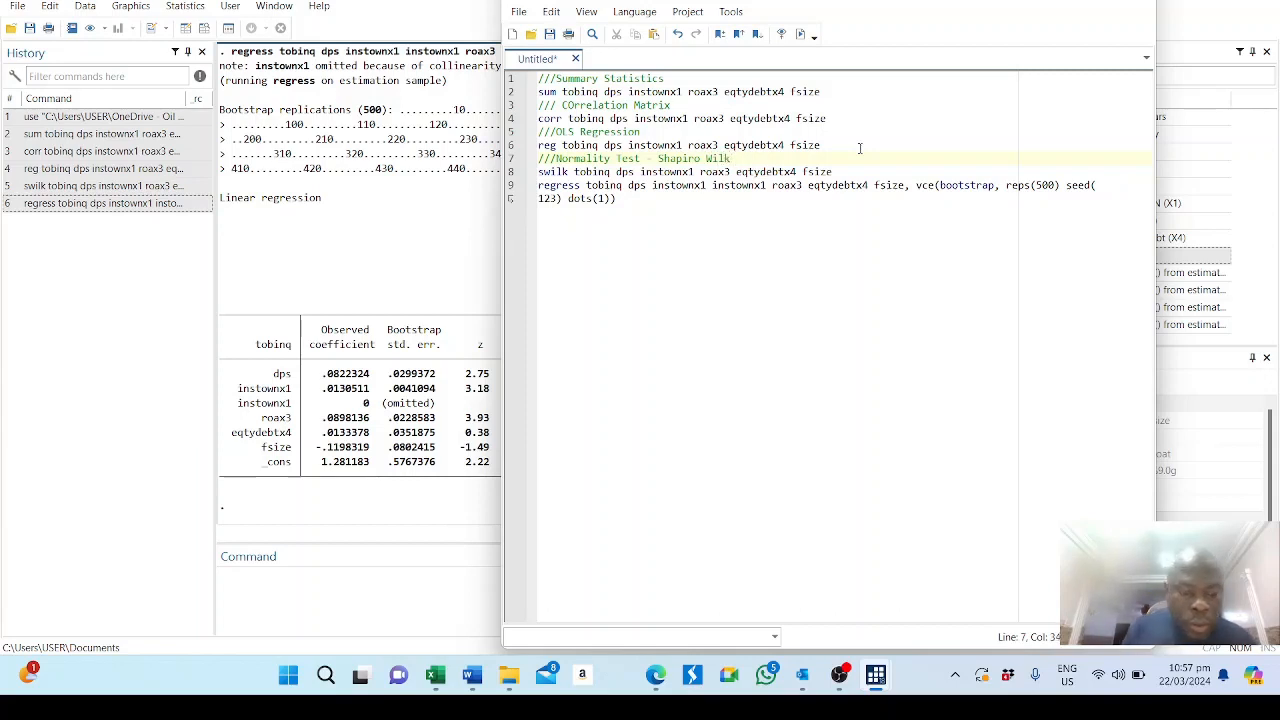
text( Tes)
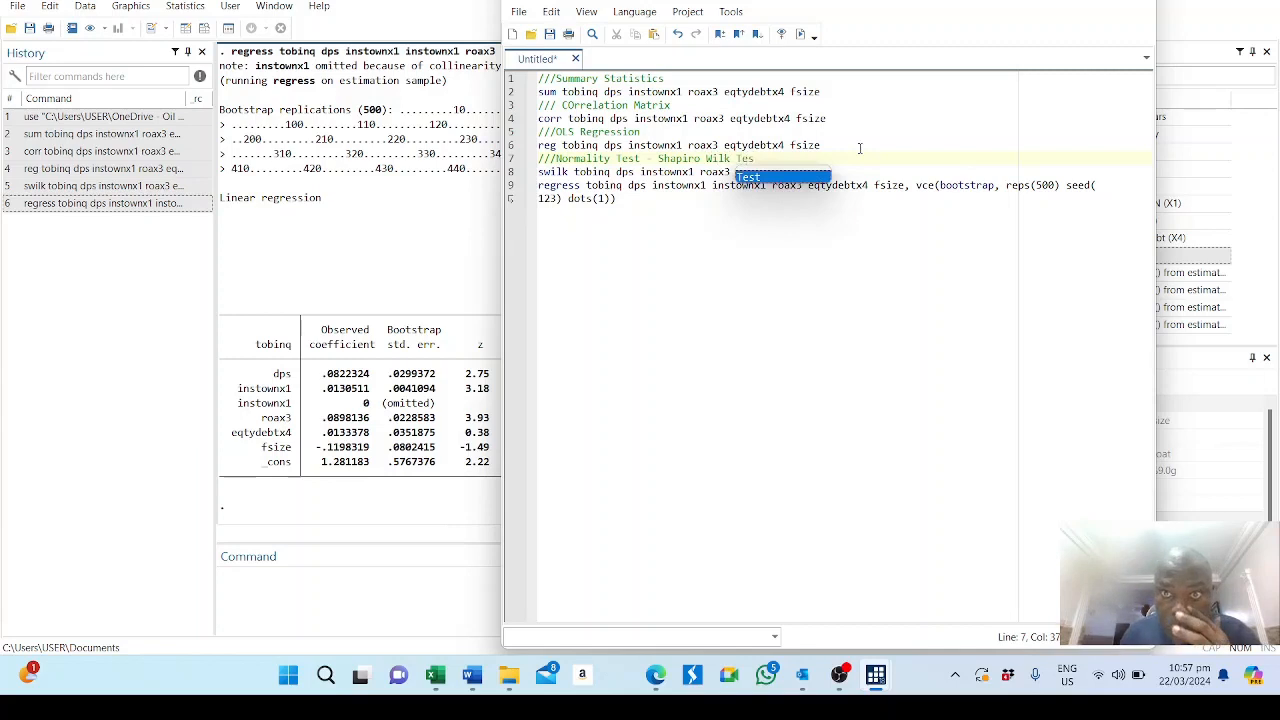
text(t)
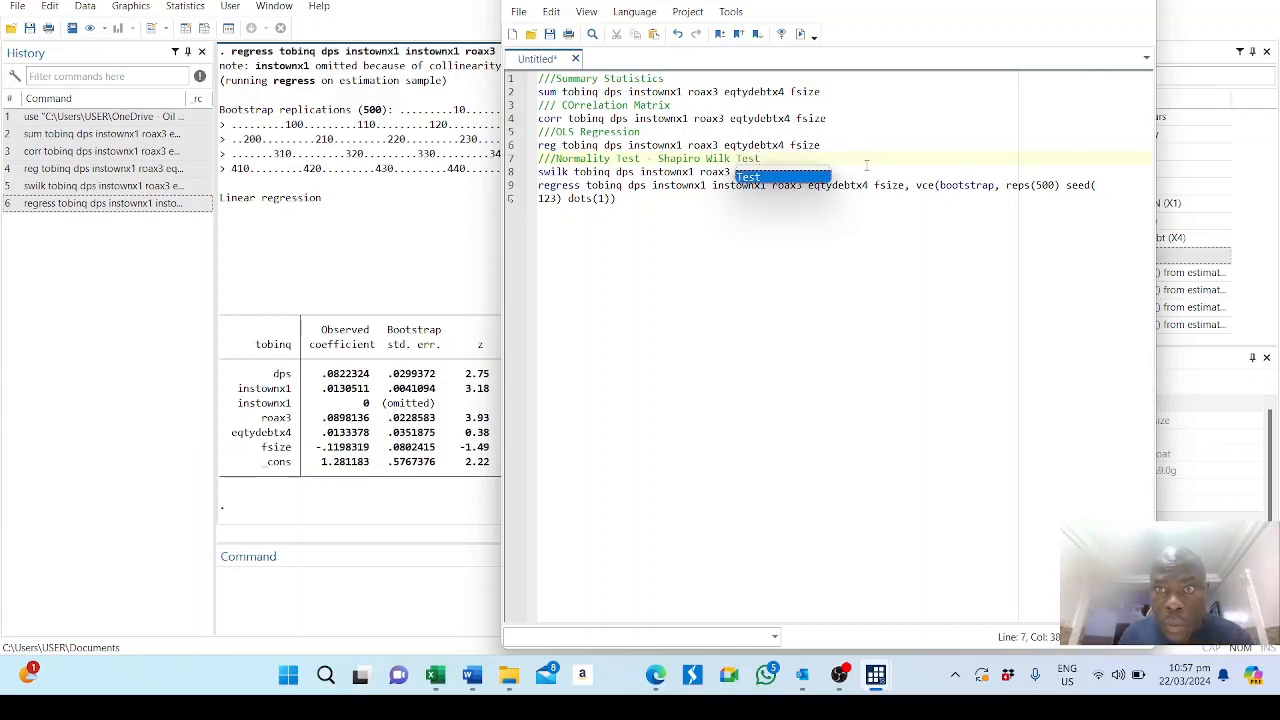
Insert the comment line "///Bootstrapped Regression" between the swilk command and the bootstrap regress command.
click(878, 170)
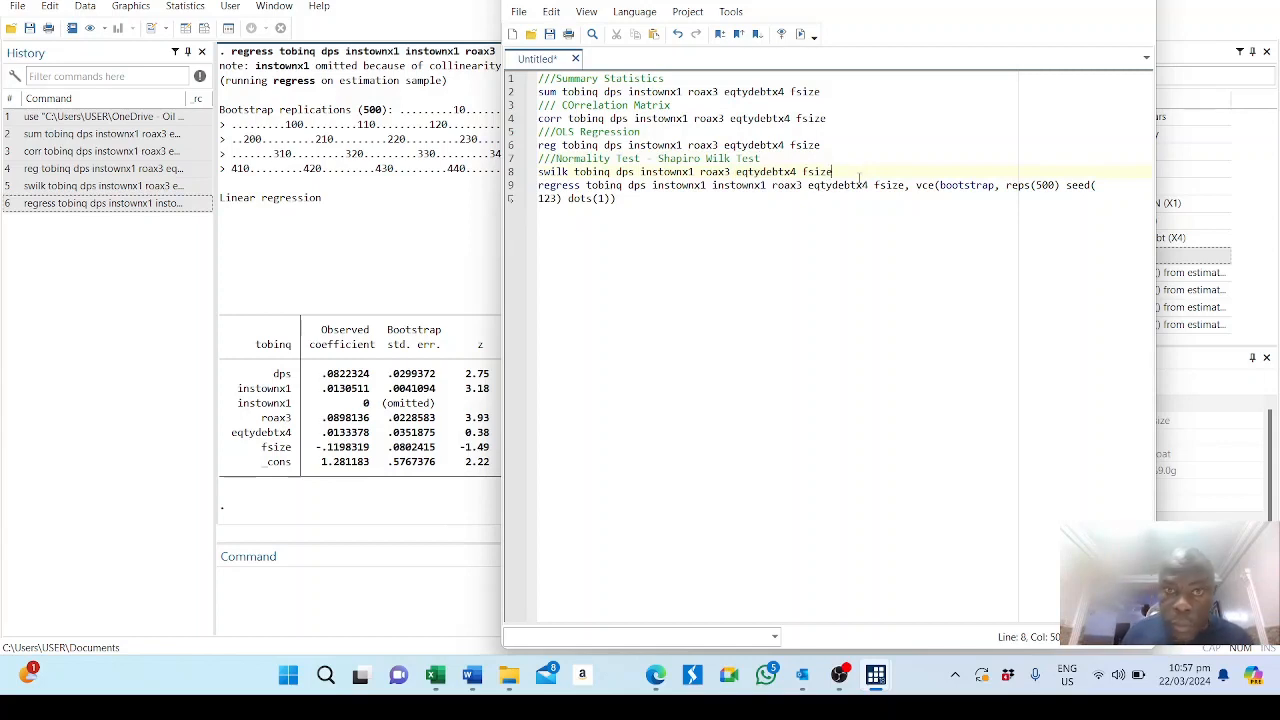
key(Return)
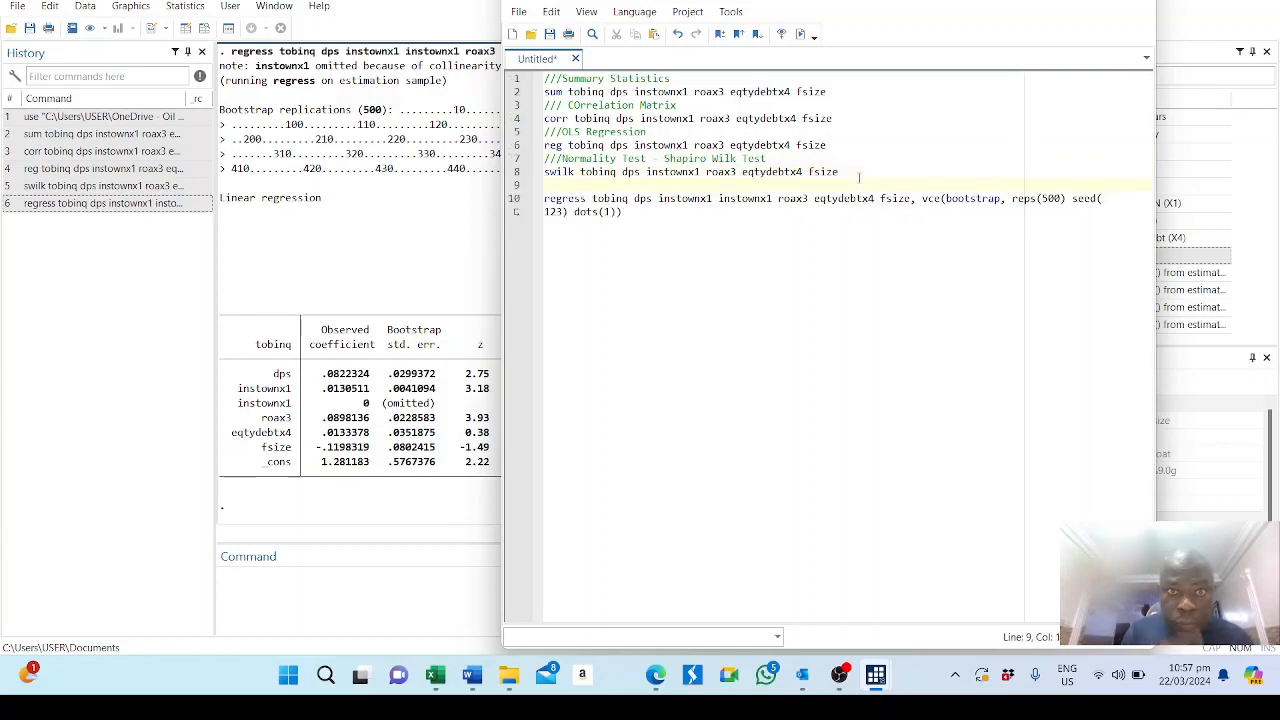
text(///Boots)
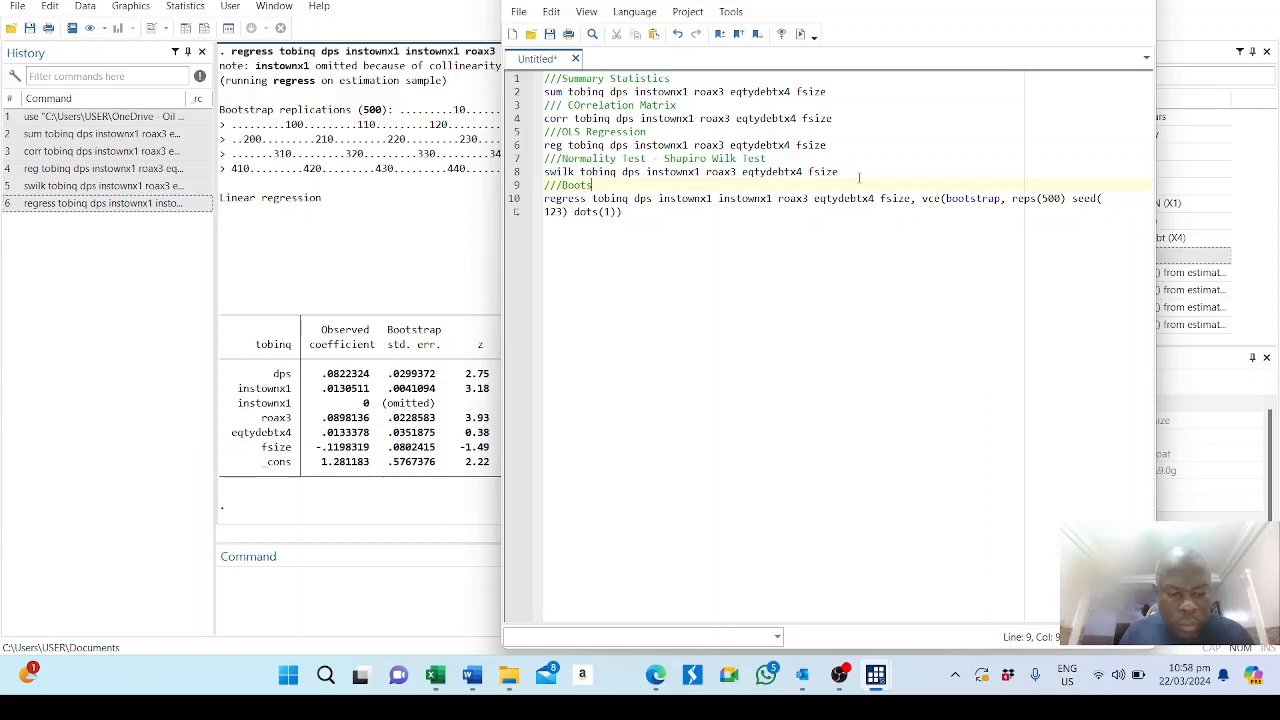
text(trapp)
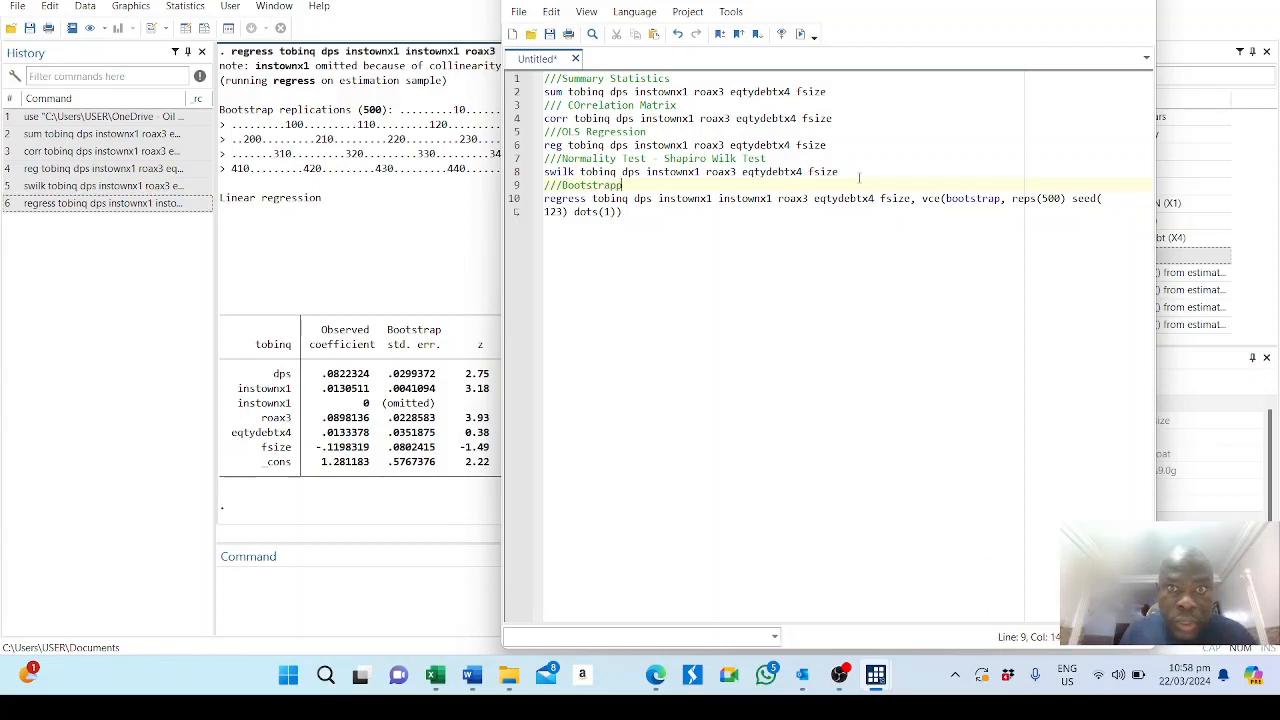
text(ed)
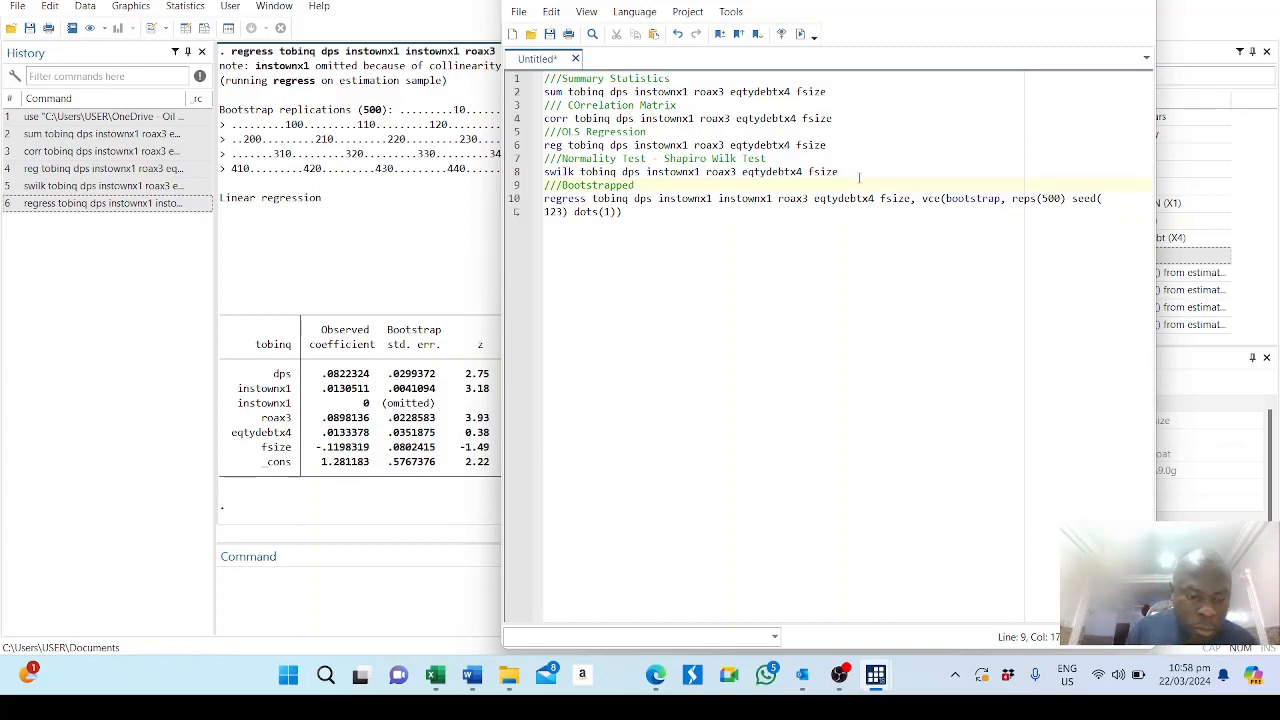
text( Re)
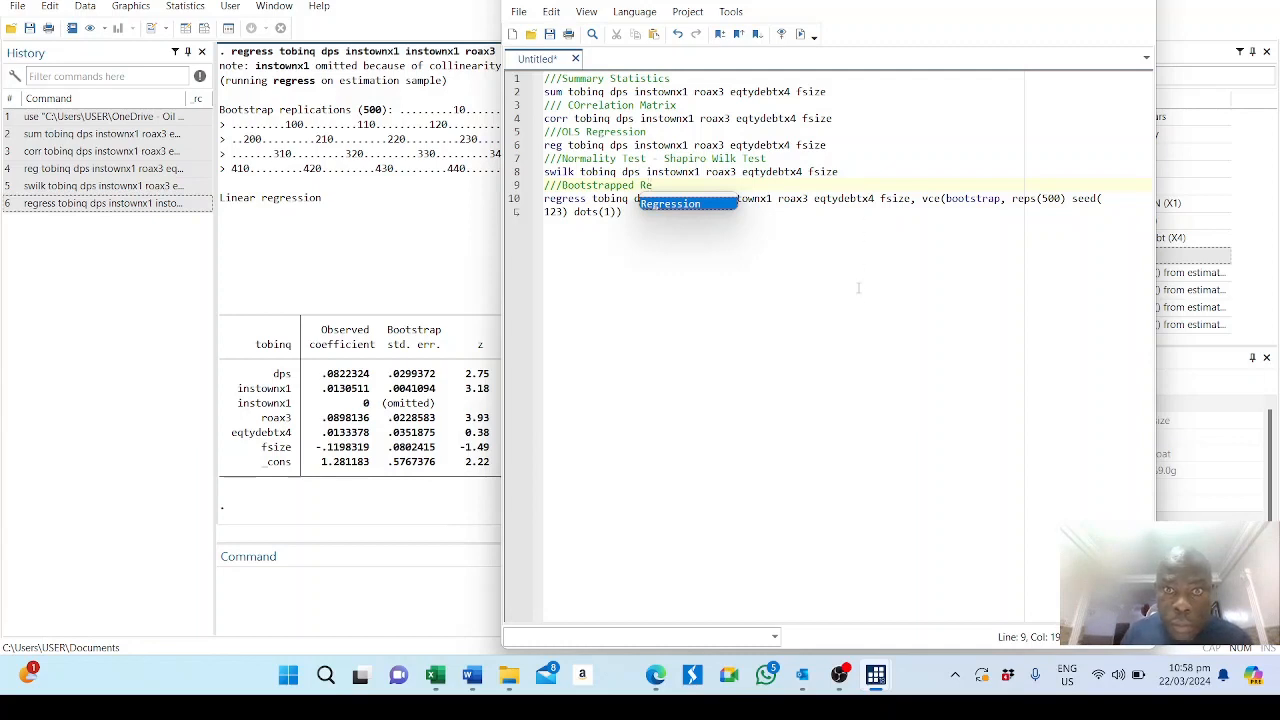
double_click(667, 205)
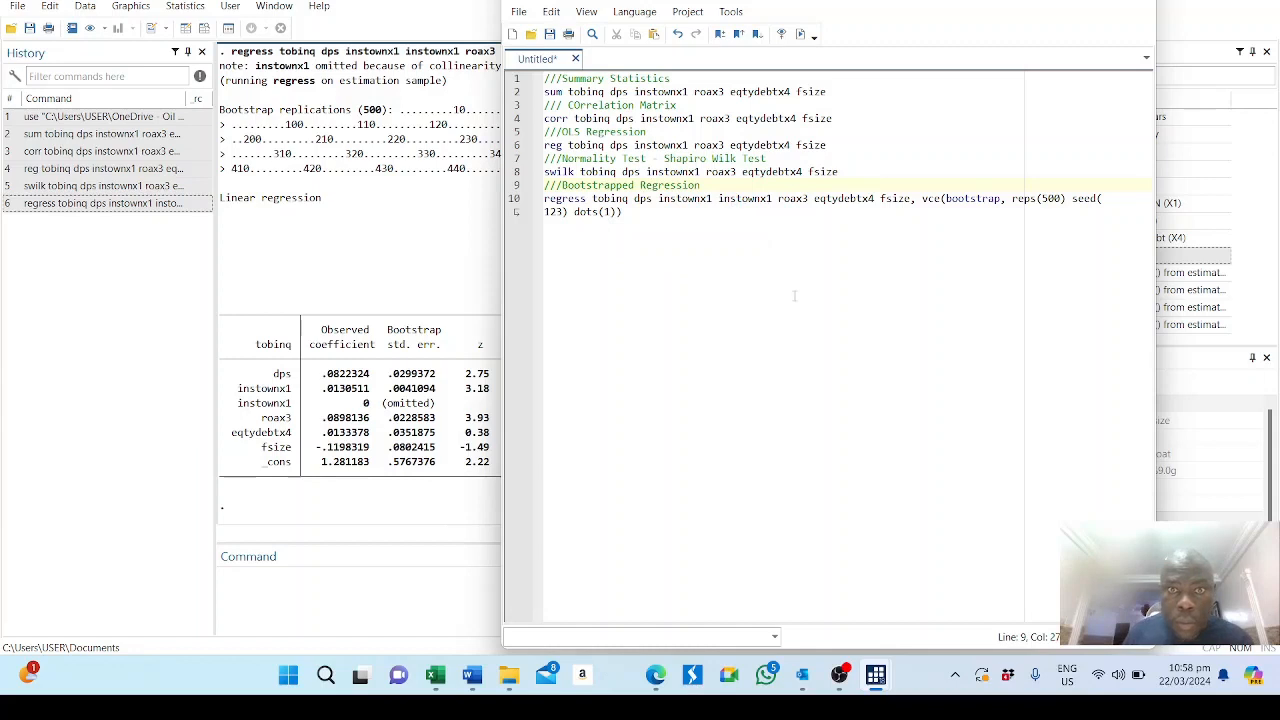
click(666, 221)
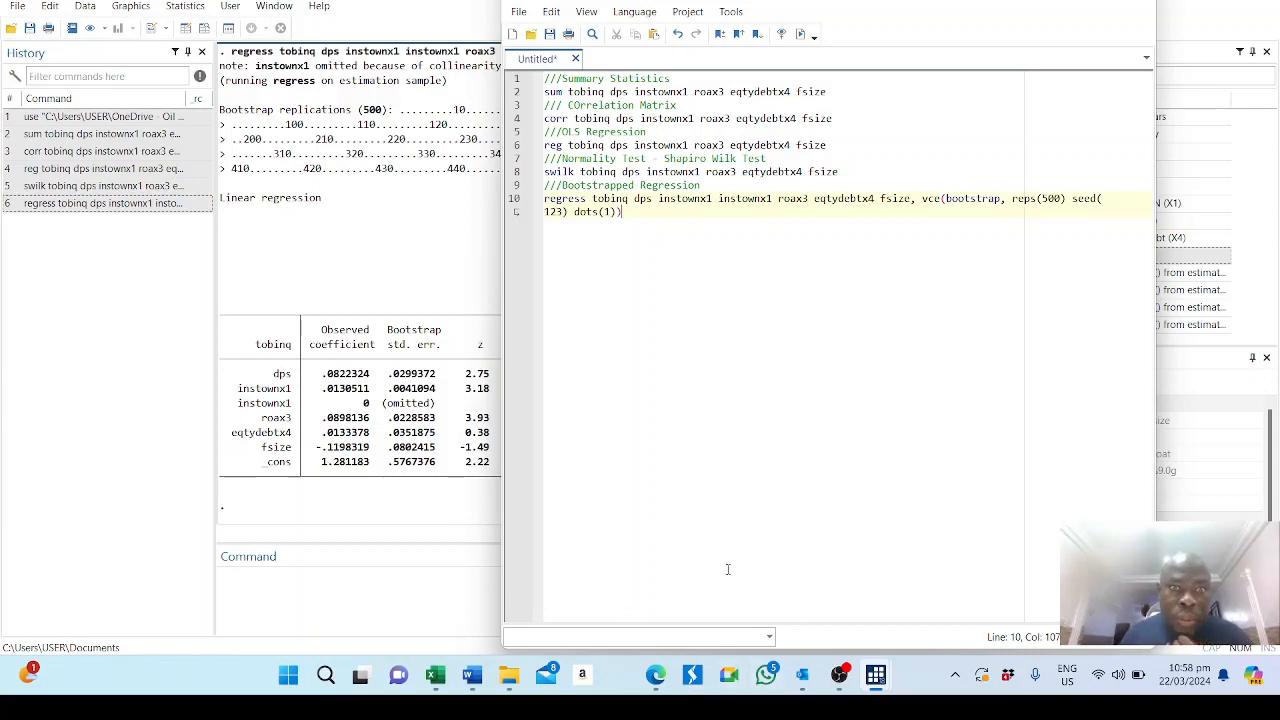
Clear the Results window with the cls command.
click(346, 608)
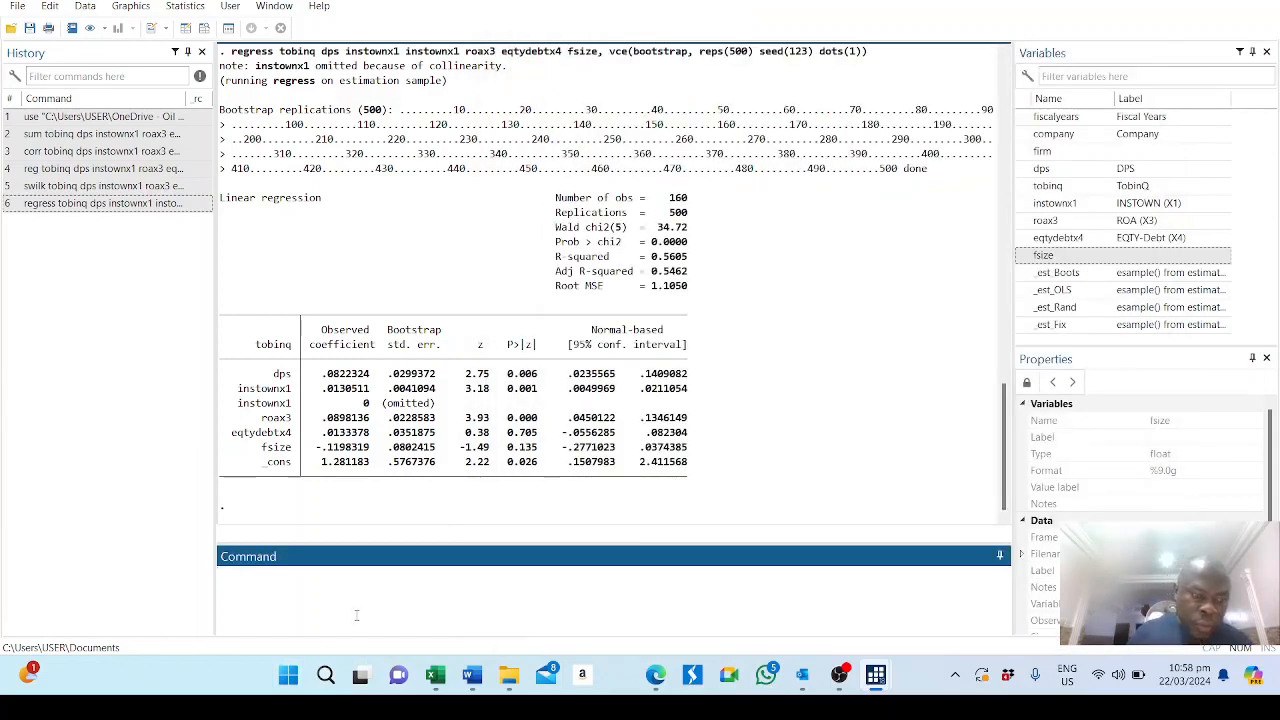
text(cls)
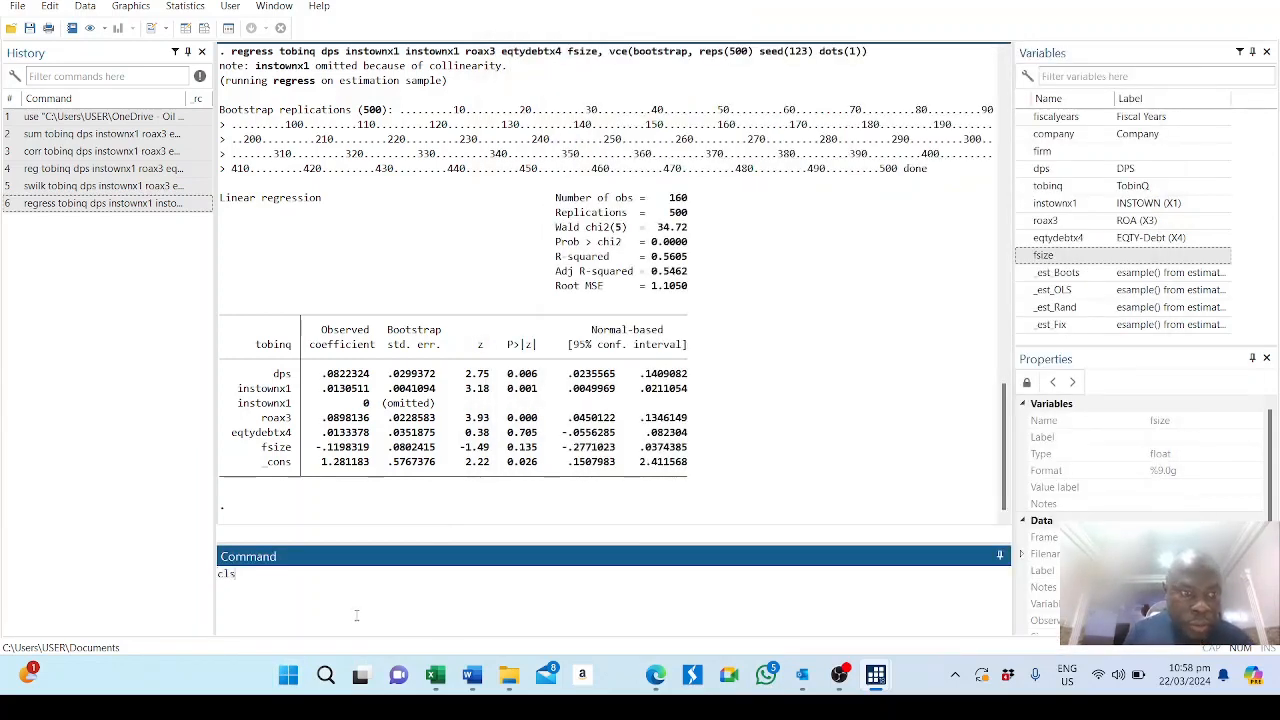
key(Return)
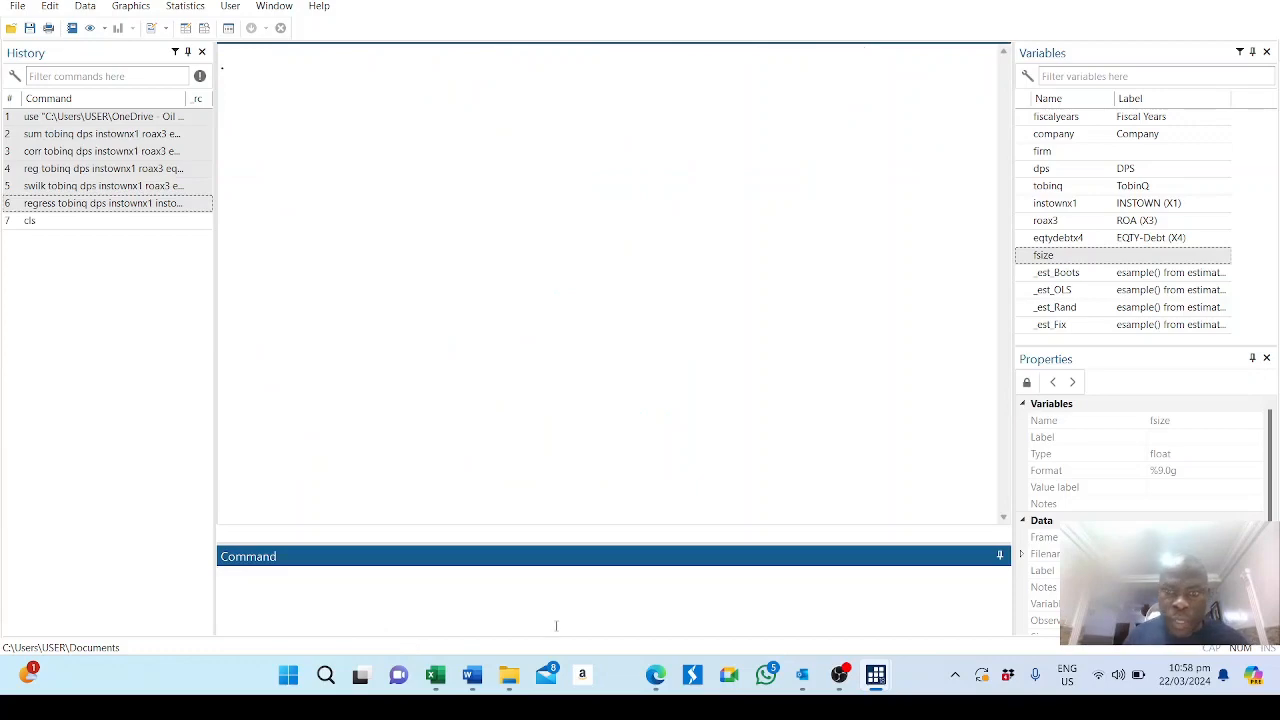
Execute the whole commented do-file and bring the main Stata window forward to show its output.
mouse_move(878, 678)
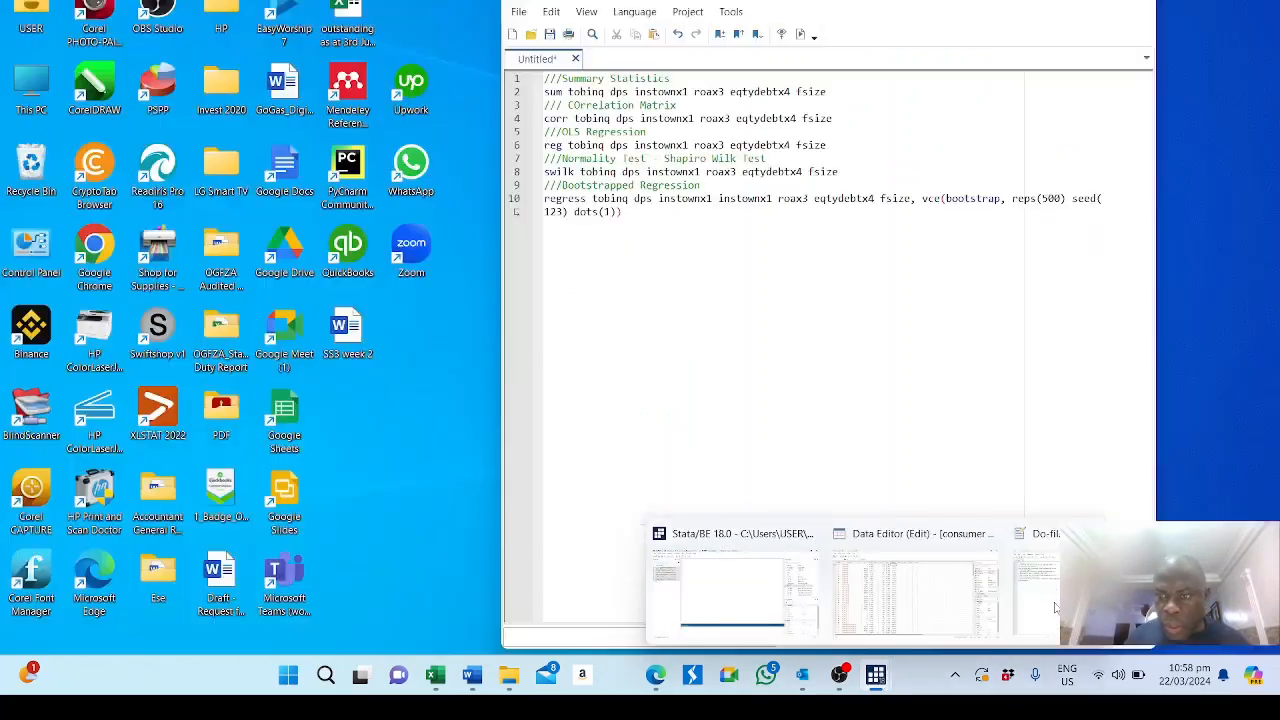
click(1045, 600)
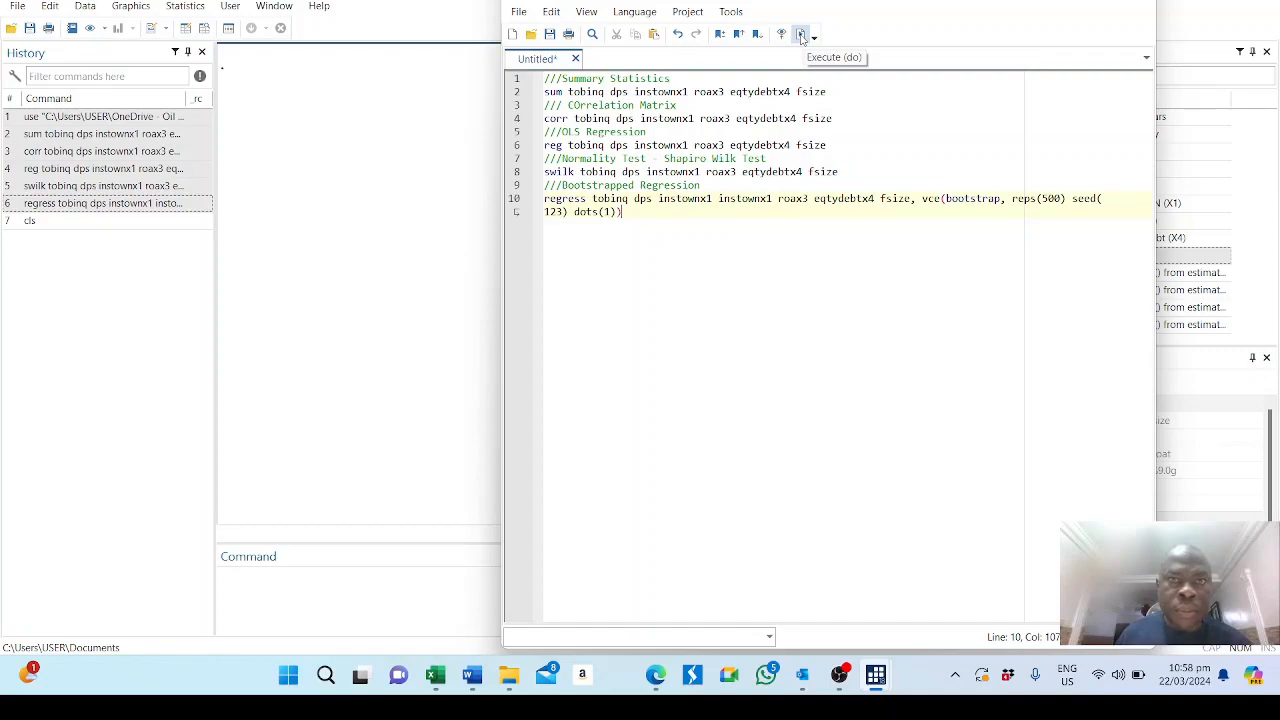
click(800, 35)
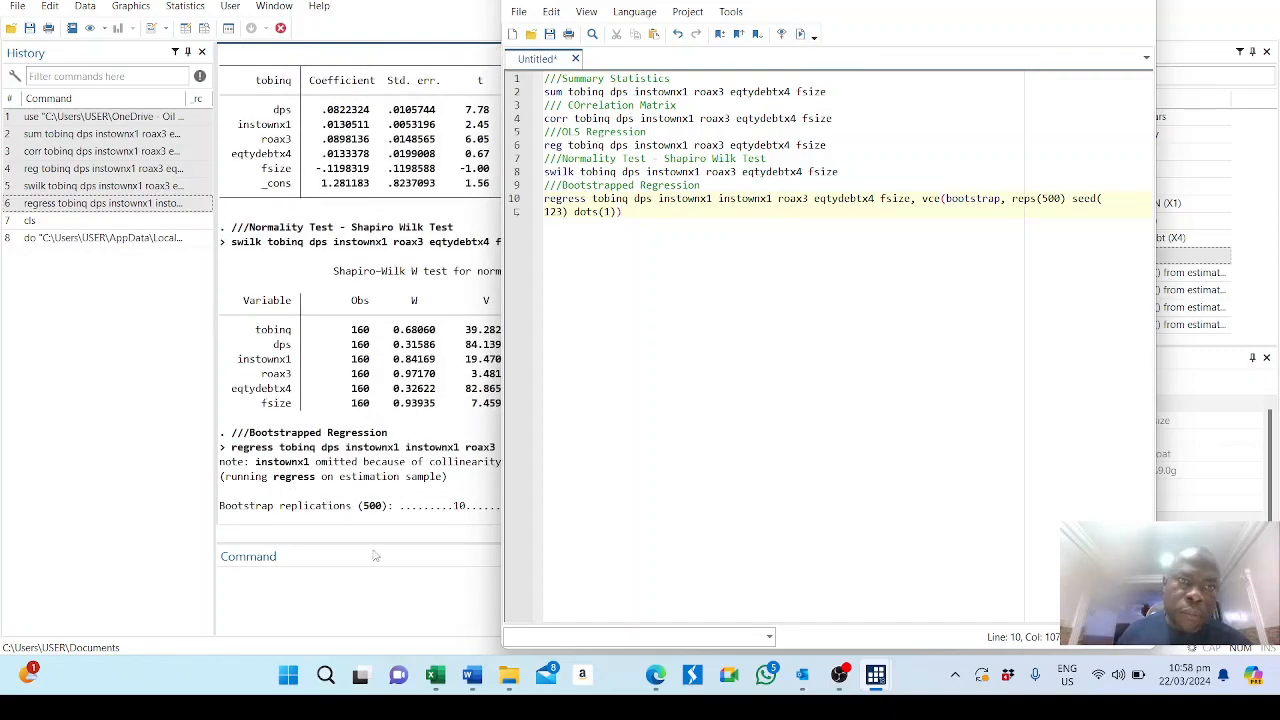
click(416, 413)
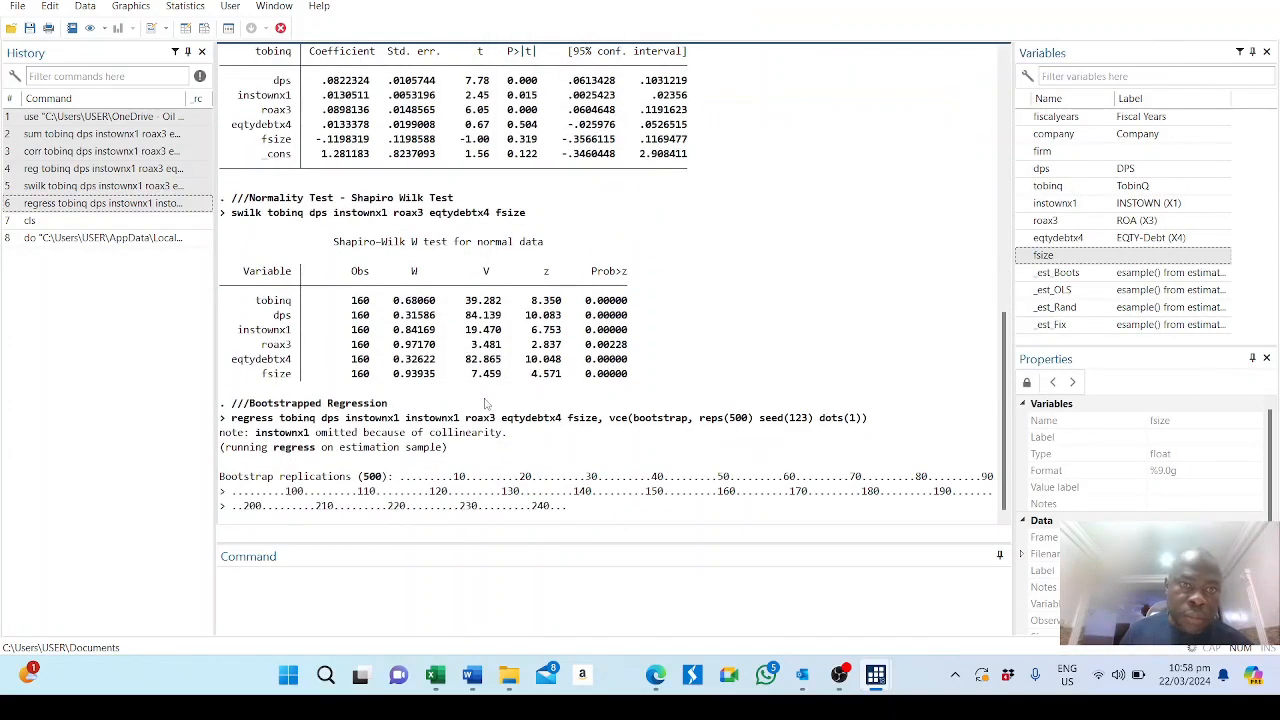